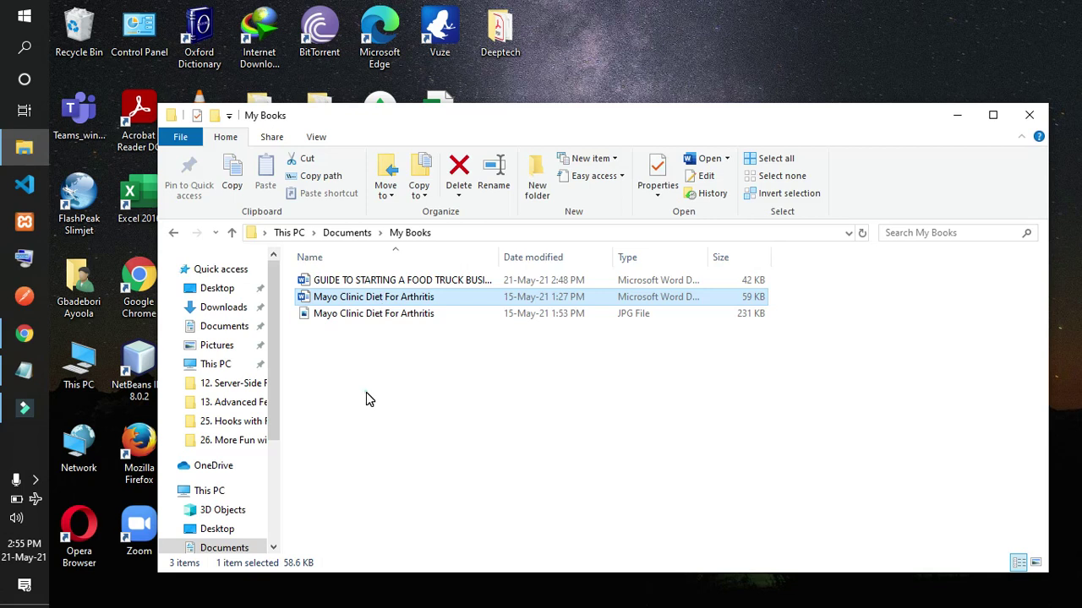
Open the Word document GUIDE TO STARTING A FOOD TRUCK BUSINESS, look over its opening text, and minimise it.
left_click(366, 282)
left_click(366, 281)
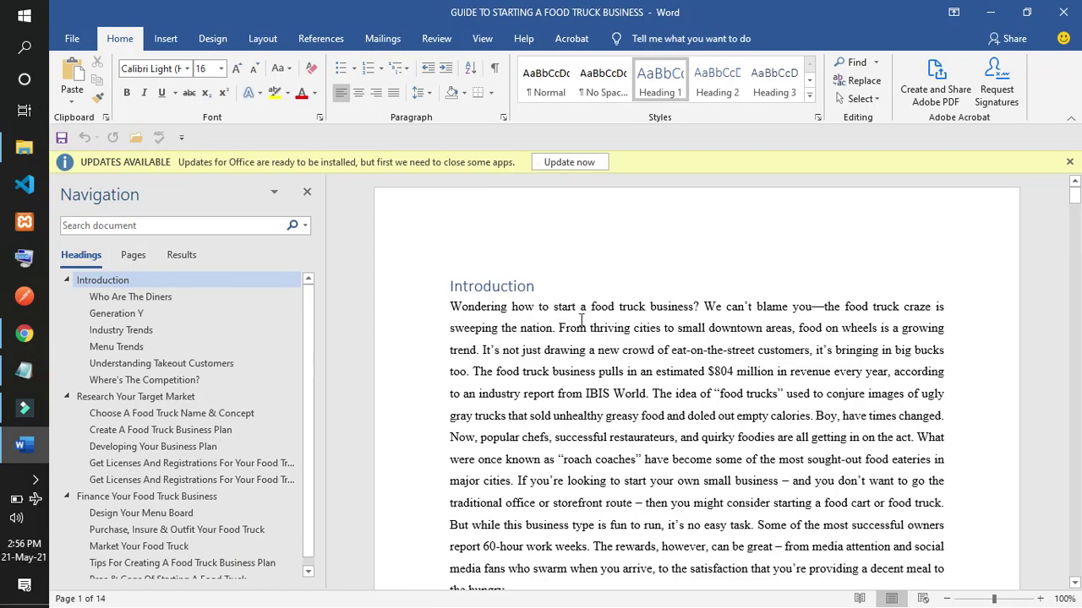
scroll(421, 405, "down", 3)
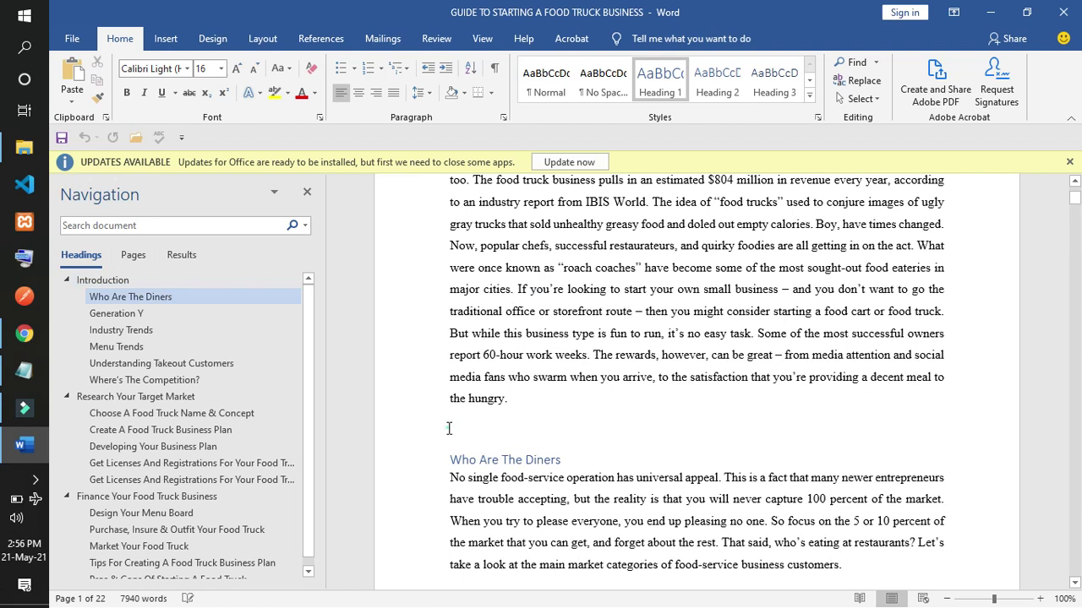
left_click(448, 429)
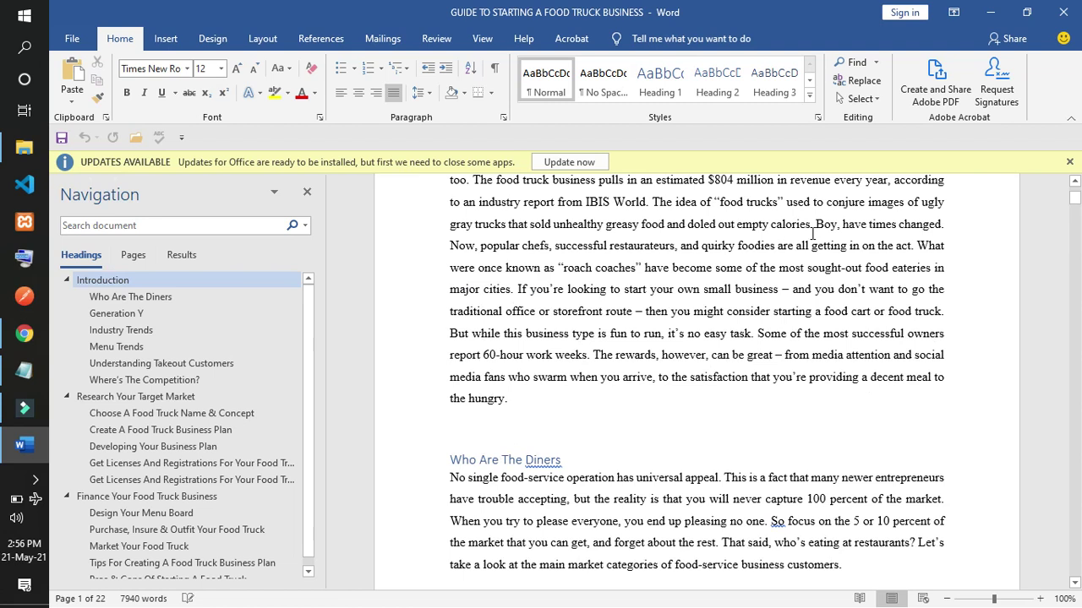
left_click(992, 13)
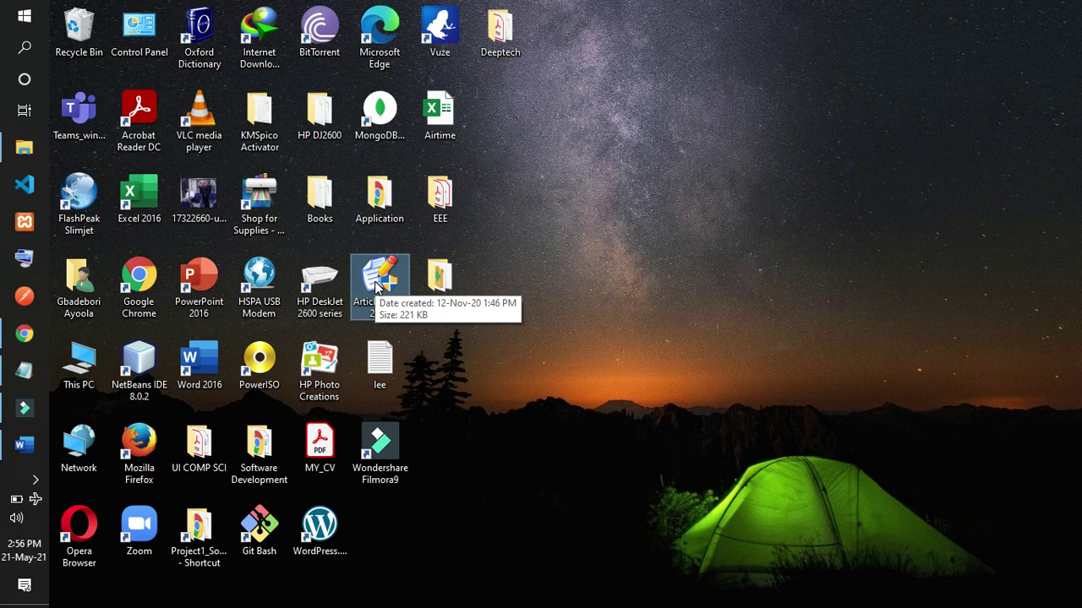
left_click(35, 482)
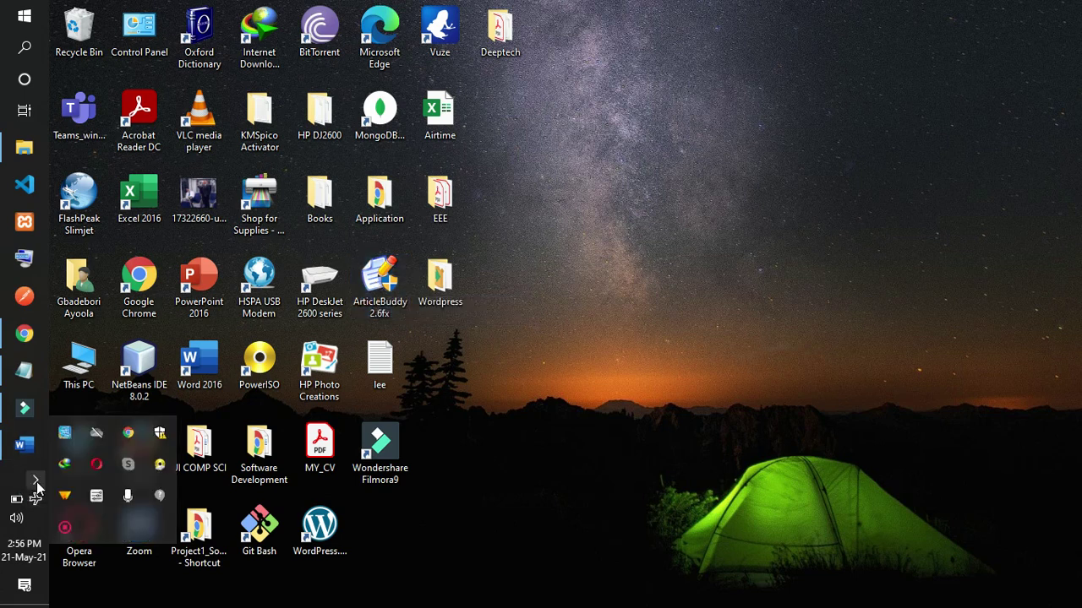
left_click(61, 528)
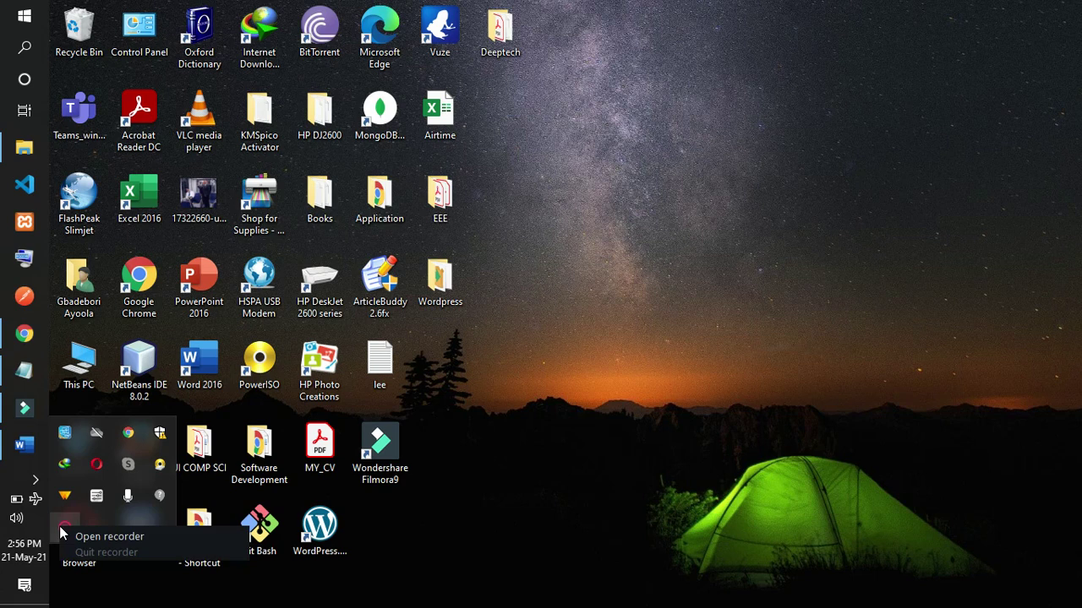
left_click(109, 537)
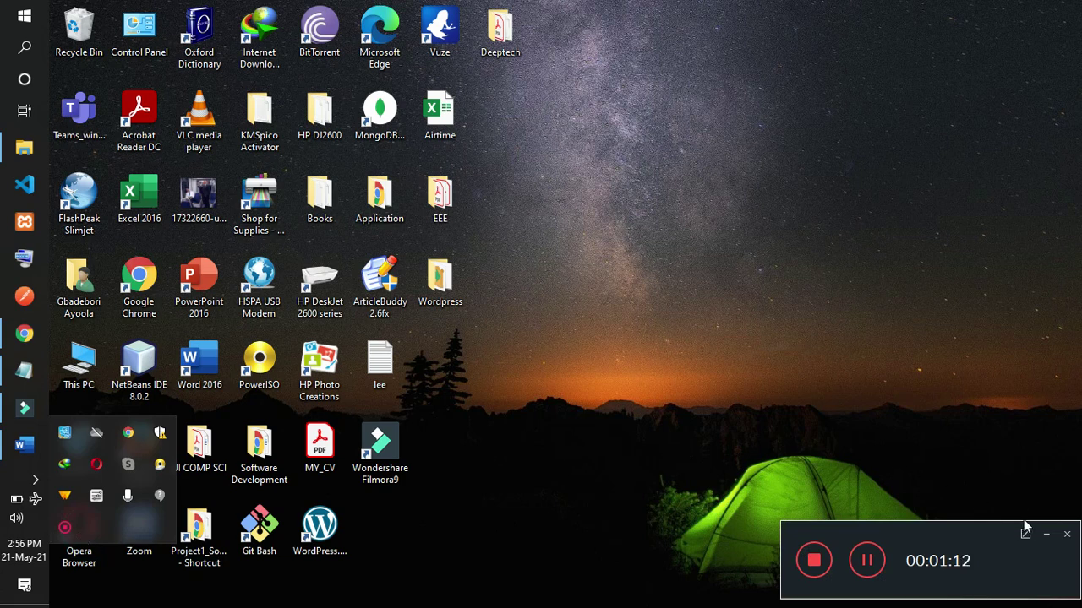
left_click(1047, 535)
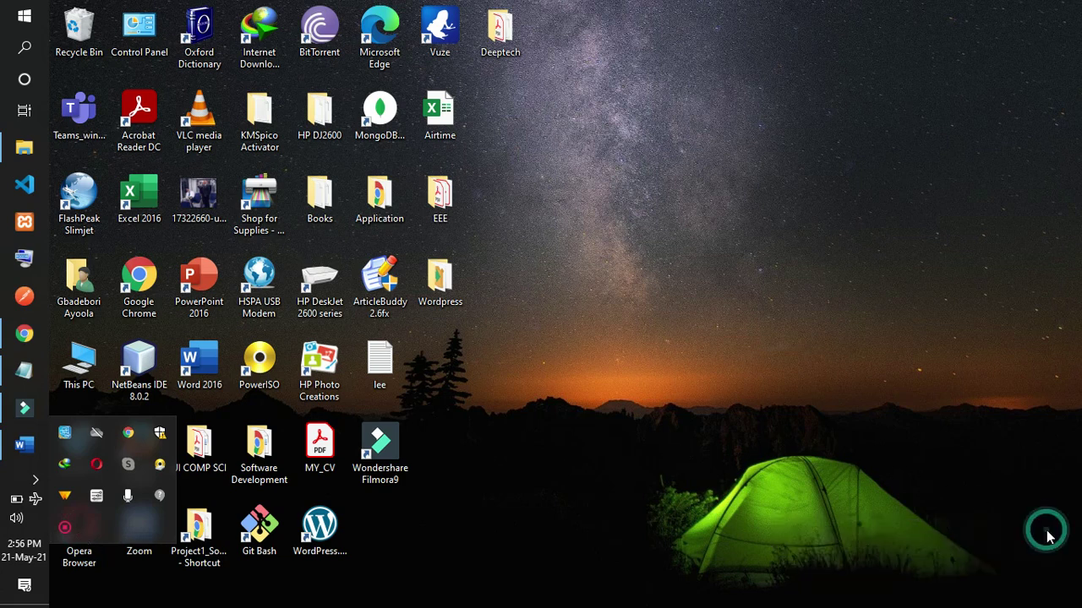
left_click(908, 381)
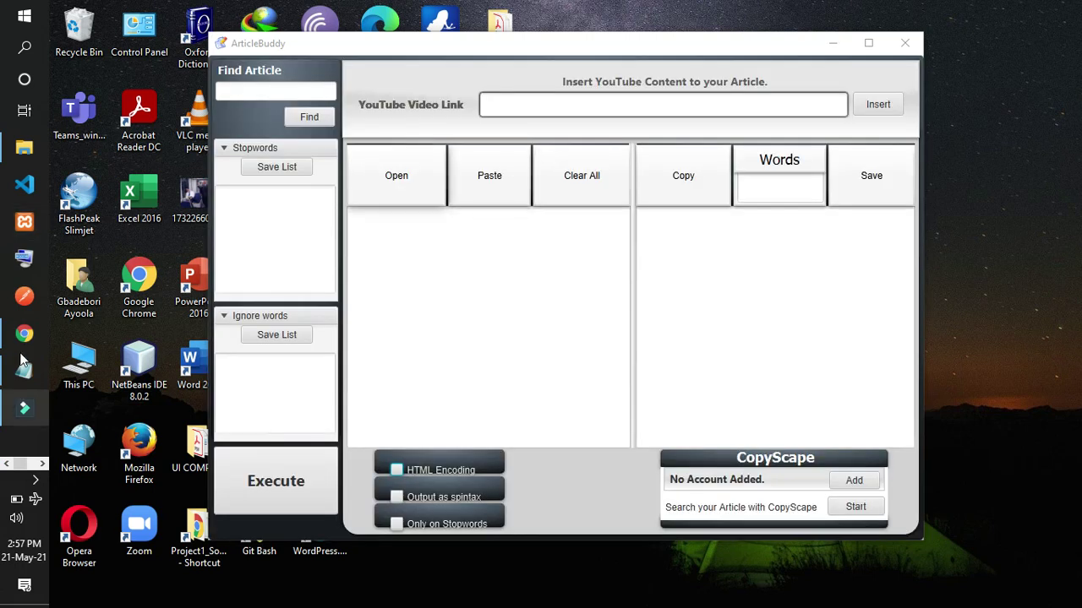
Switch back to the food truck document in Word and cut its entire text.
left_click(40, 463)
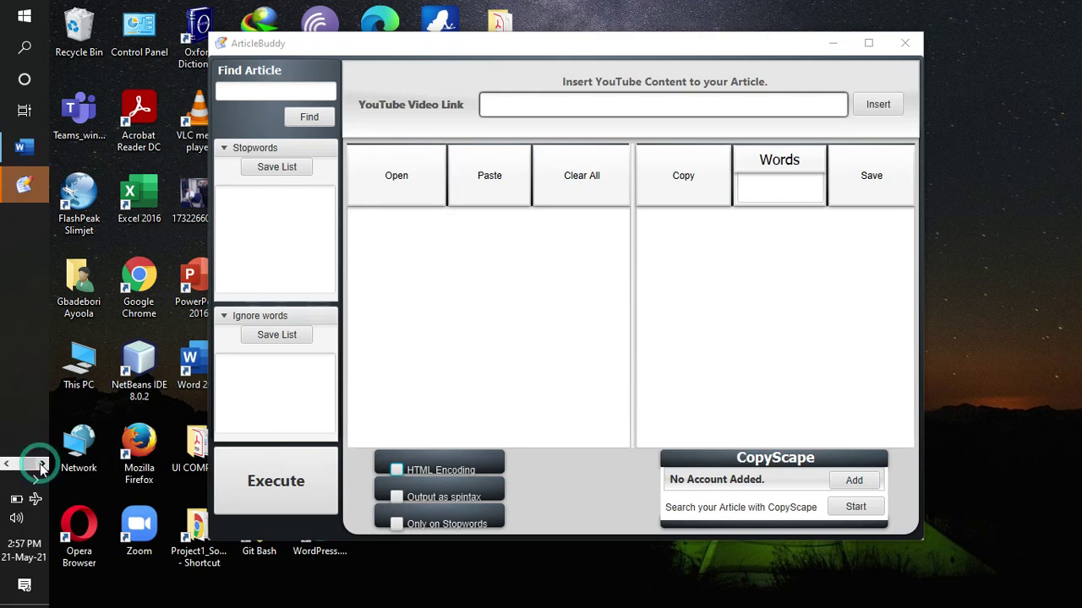
left_click(22, 146)
left_click(551, 251)
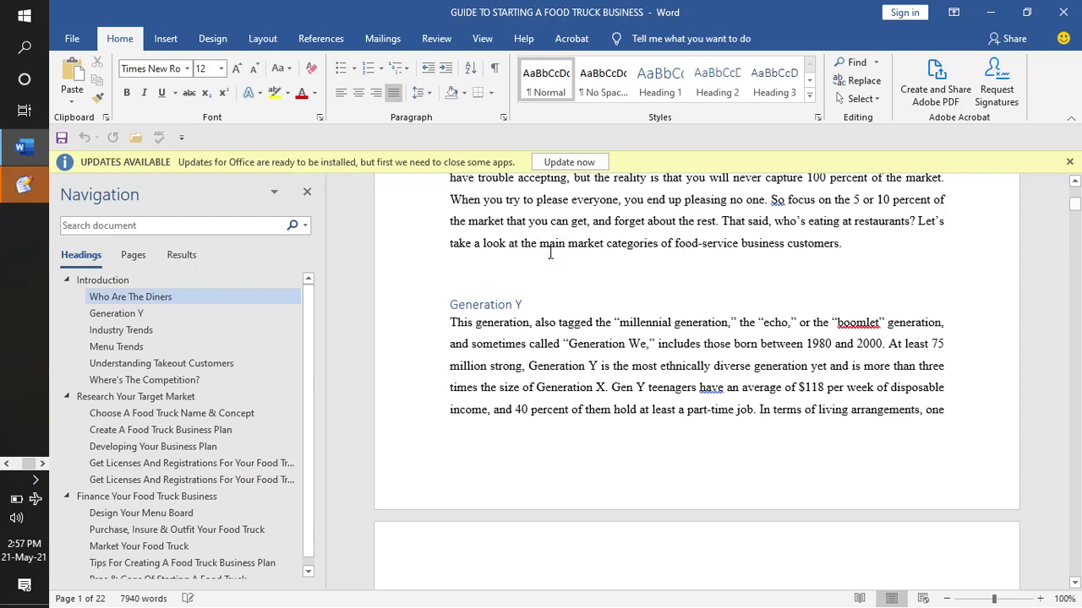
key("ctrl+a")
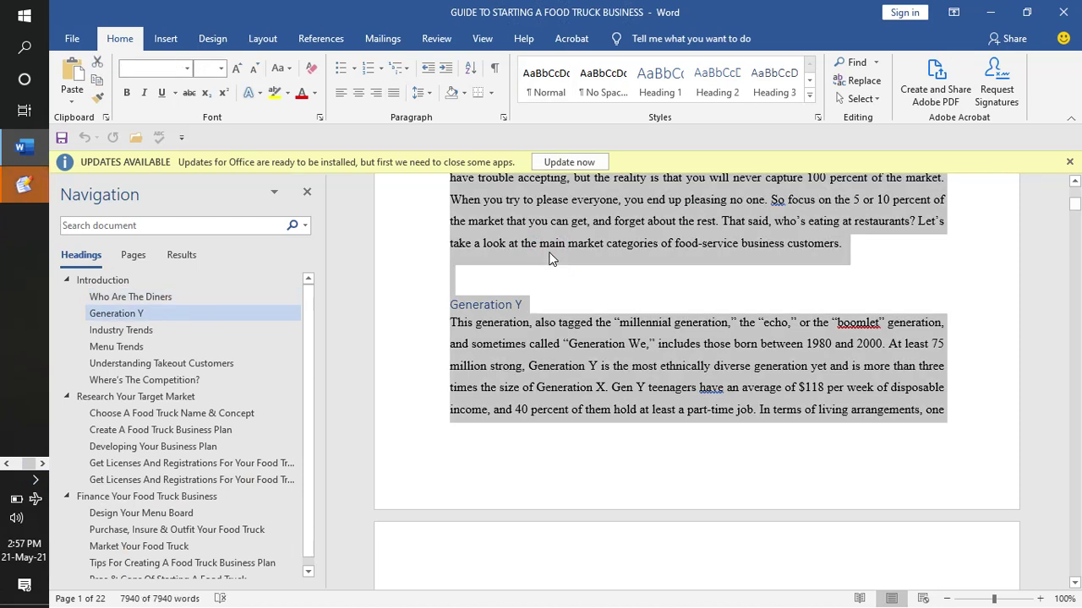
key("Delete")
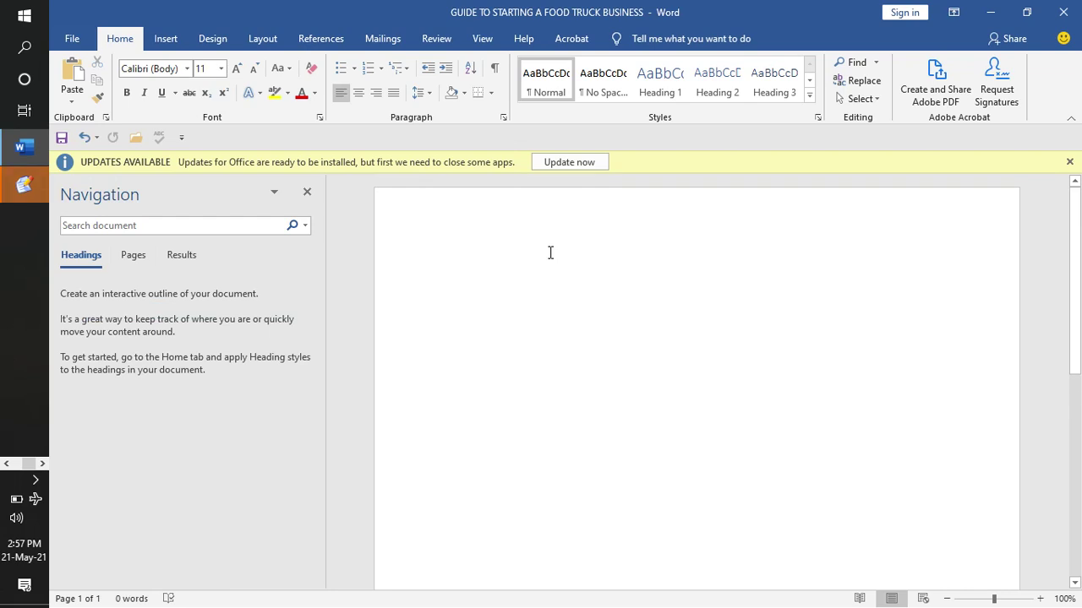
Switch to ArticleBuddy and paste the cut article text as the source article.
left_click(15, 196)
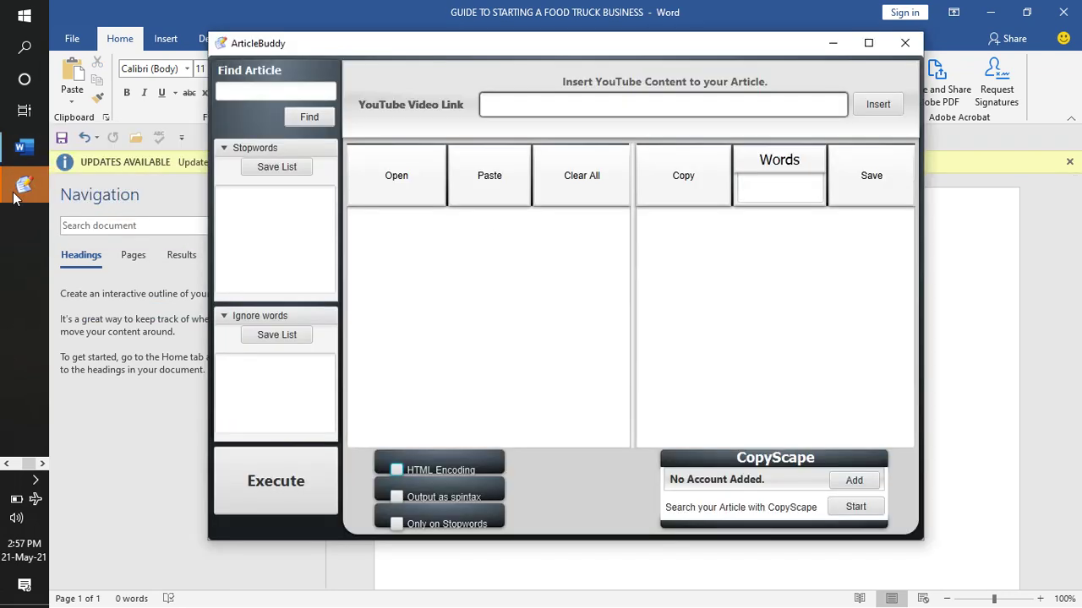
left_click(497, 180)
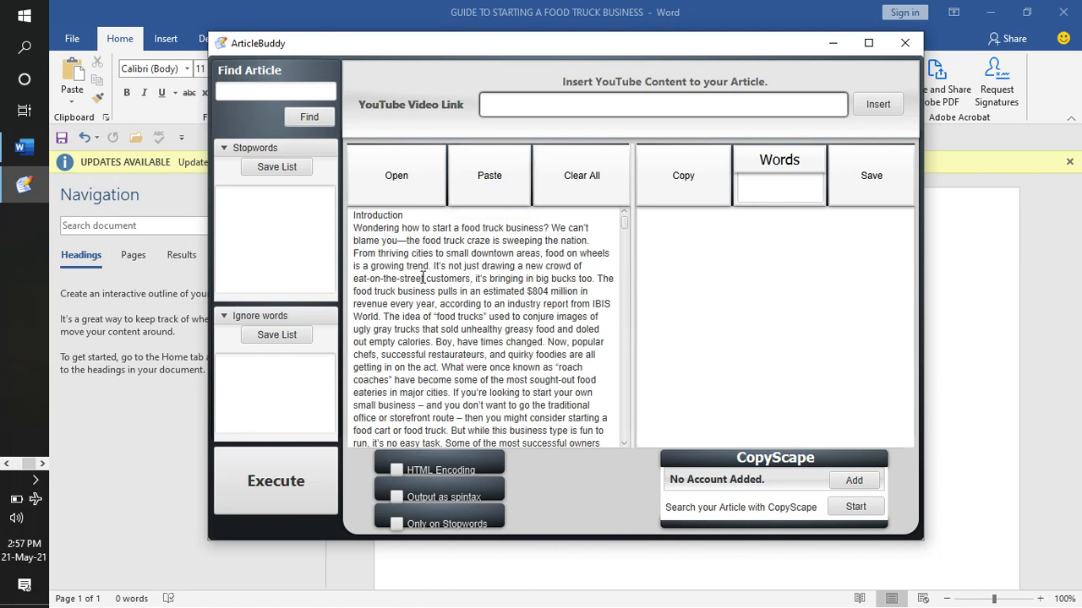
scroll(423, 278, "down", 1)
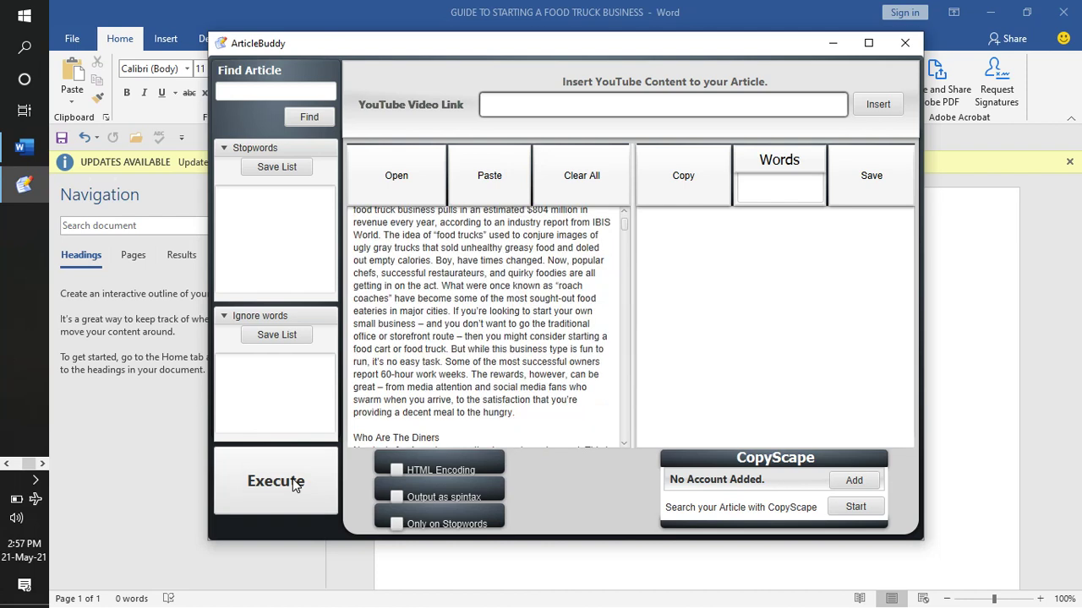
Run the article rewrite and transfer the output text into the emptied Word document.
left_click(295, 485)
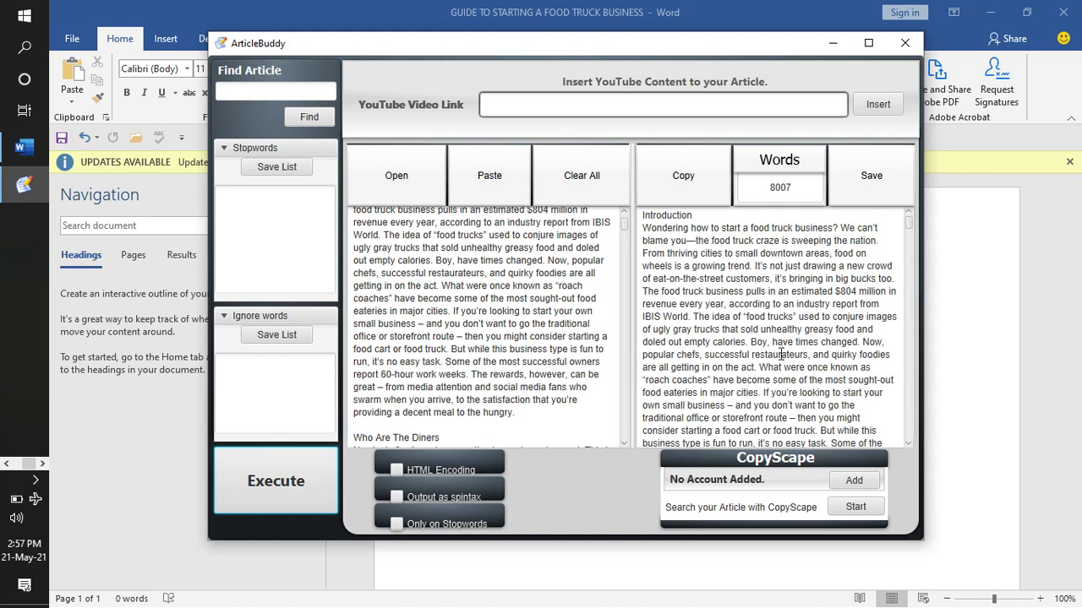
left_click(696, 180)
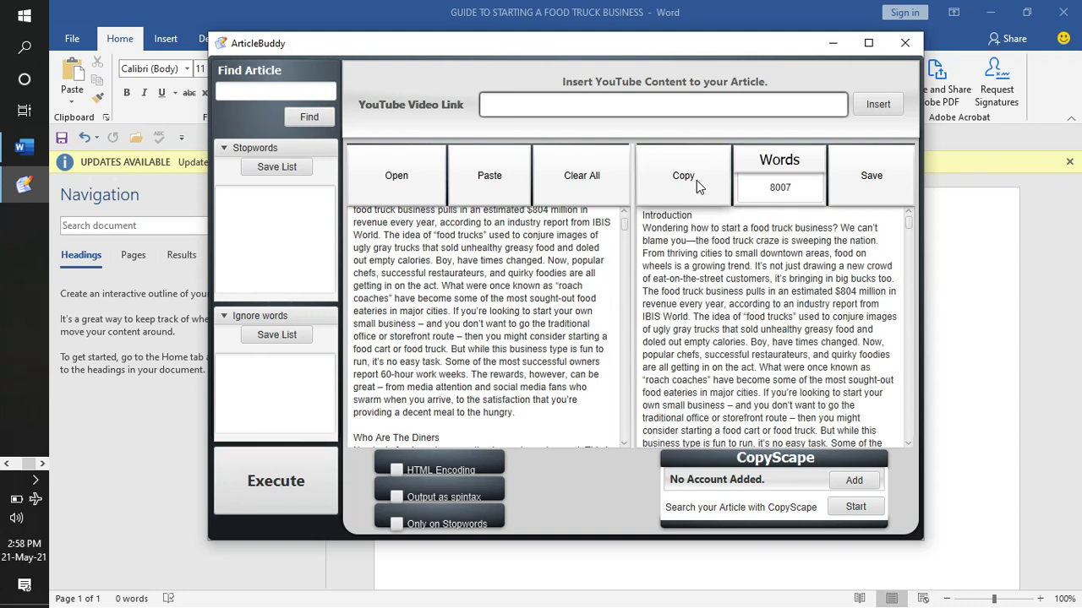
left_click(831, 45)
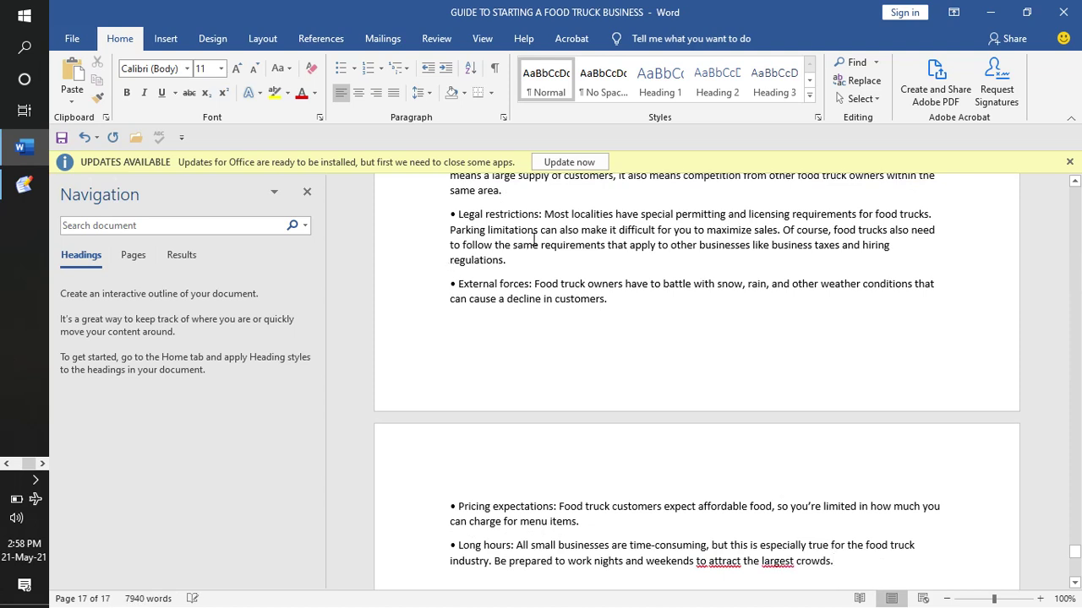
Look through the pasted article from its end back to the Introduction, then down to the Understanding Takeout Customers section.
scroll(534, 240, "up", 4)
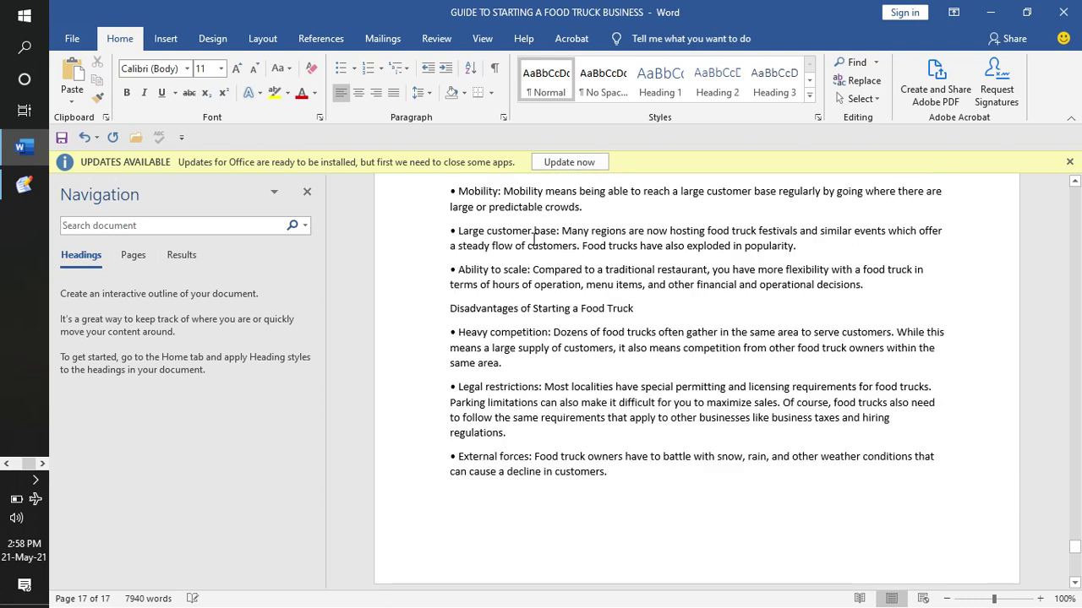
scroll(534, 240, "up", 10)
left_click_drag(1076, 535, 1073, 192)
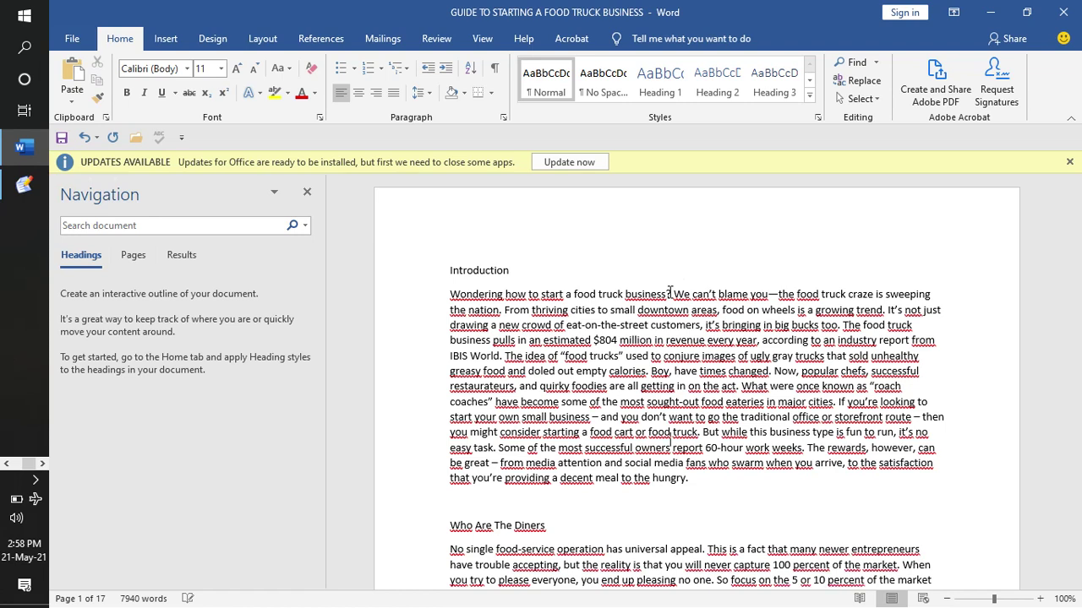
scroll(669, 293, "down", 5)
scroll(669, 292, "down", 10)
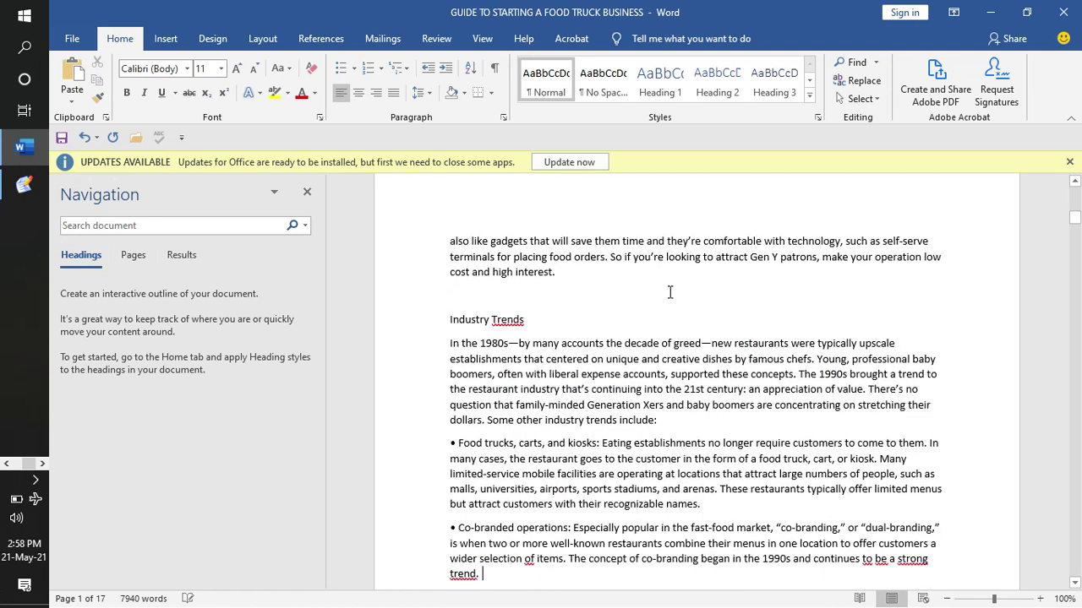
scroll(669, 292, "down", 10)
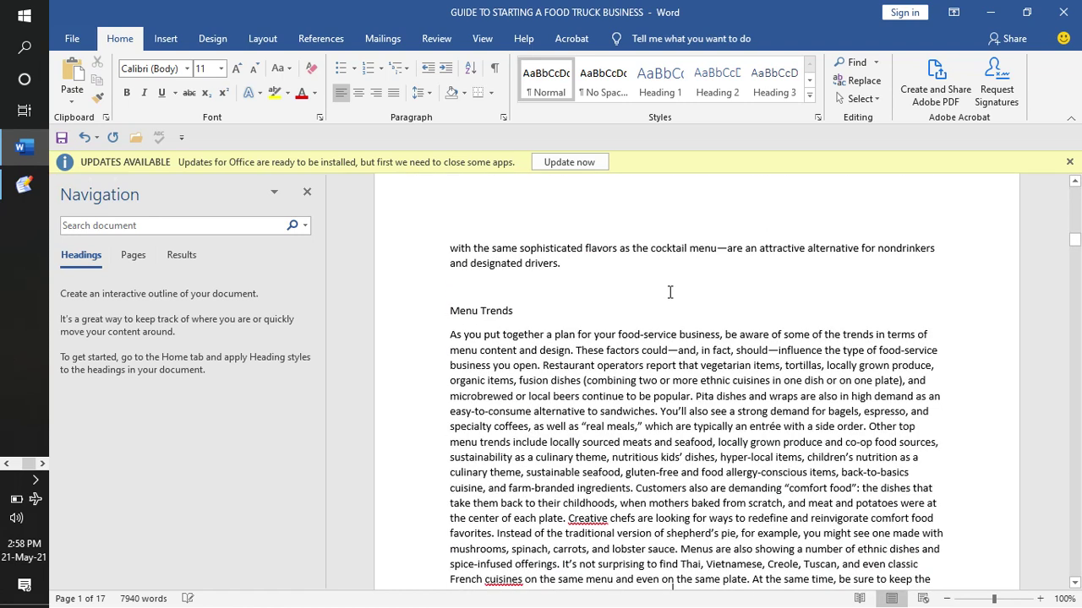
scroll(669, 292, "down", 10)
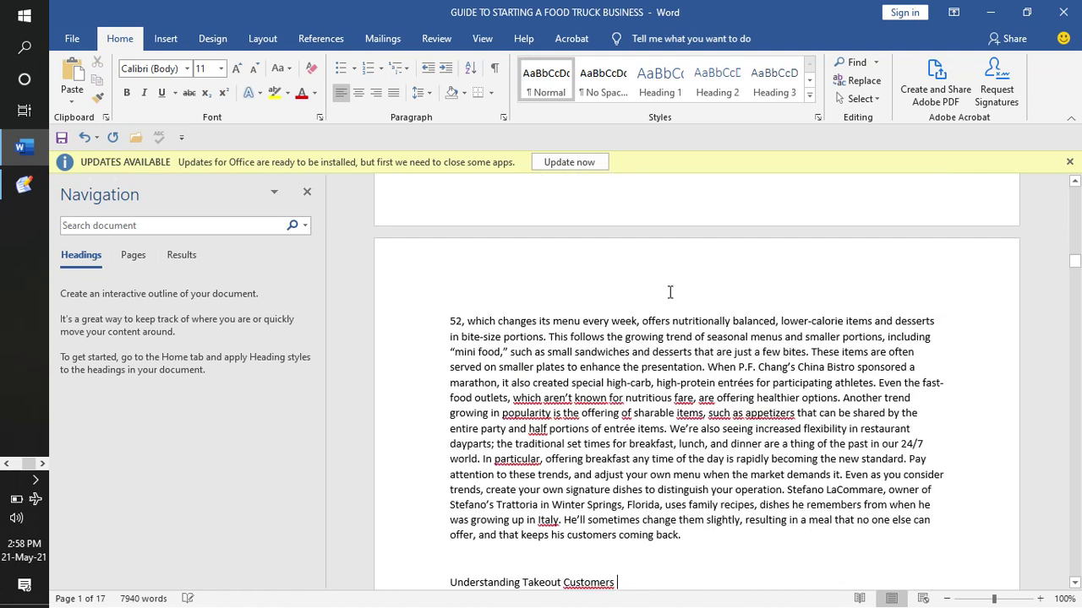
scroll(669, 292, "down", 1)
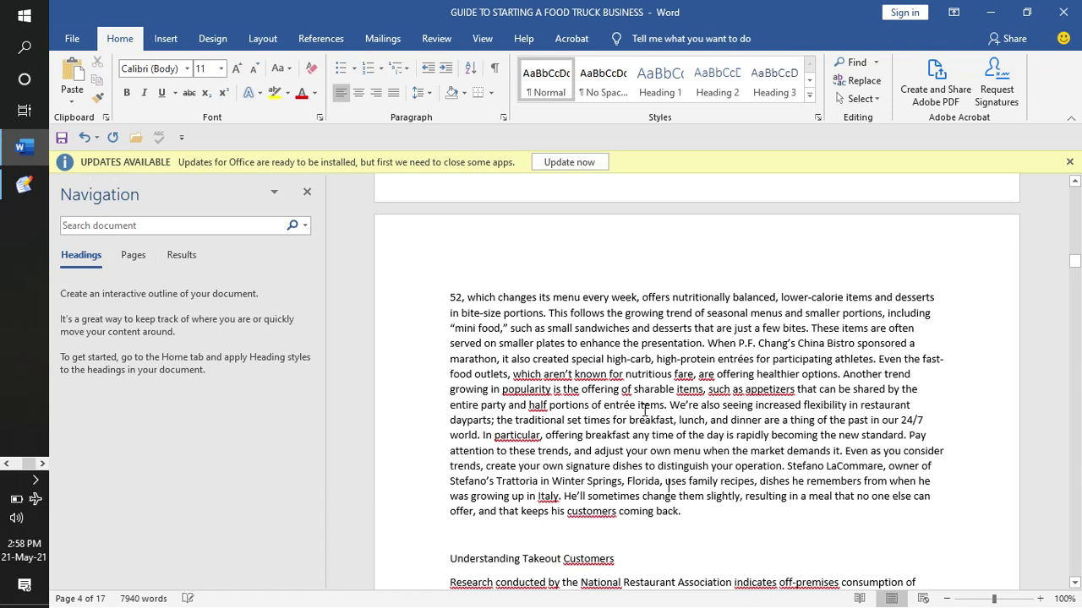
scroll(645, 410, "up", 7)
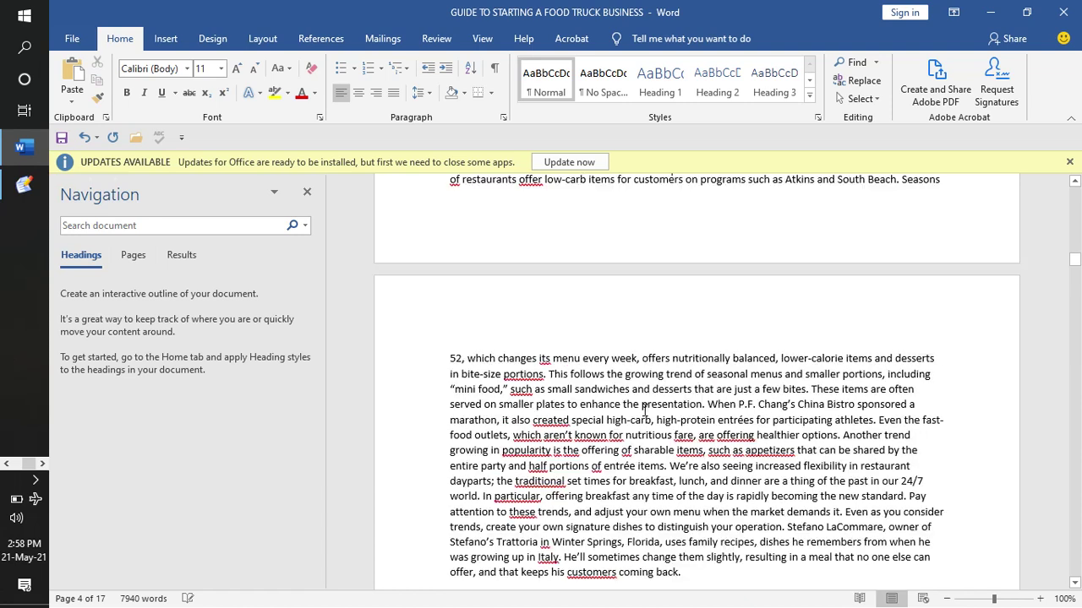
scroll(643, 410, "up", 17)
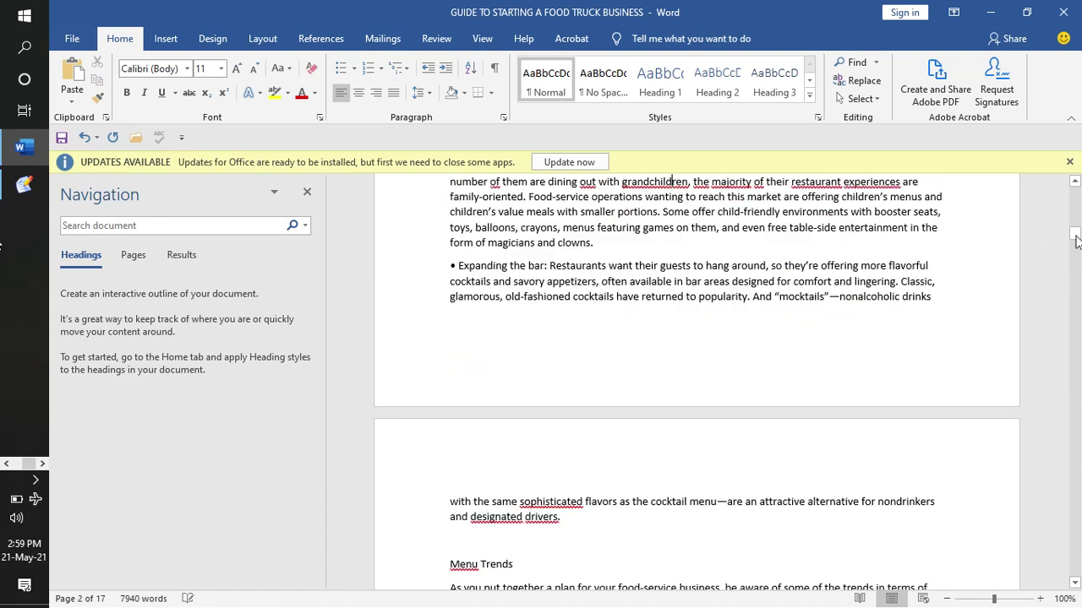
left_click_drag(1075, 241, 1075, 195)
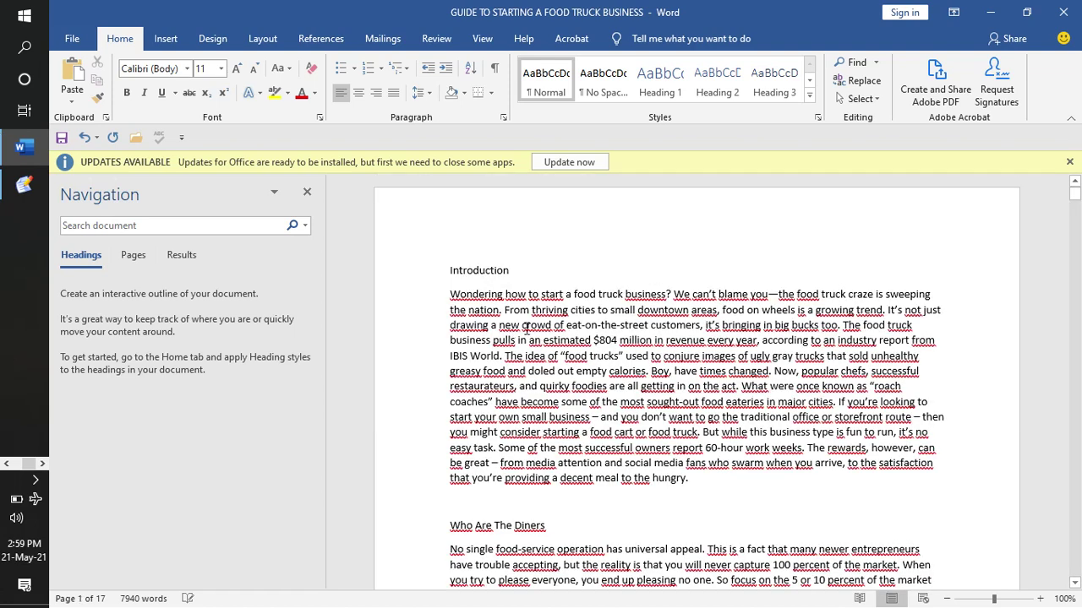
Set the whole document's font to Times New Roman at size 12.
key("ctrl+a")
left_click(187, 69)
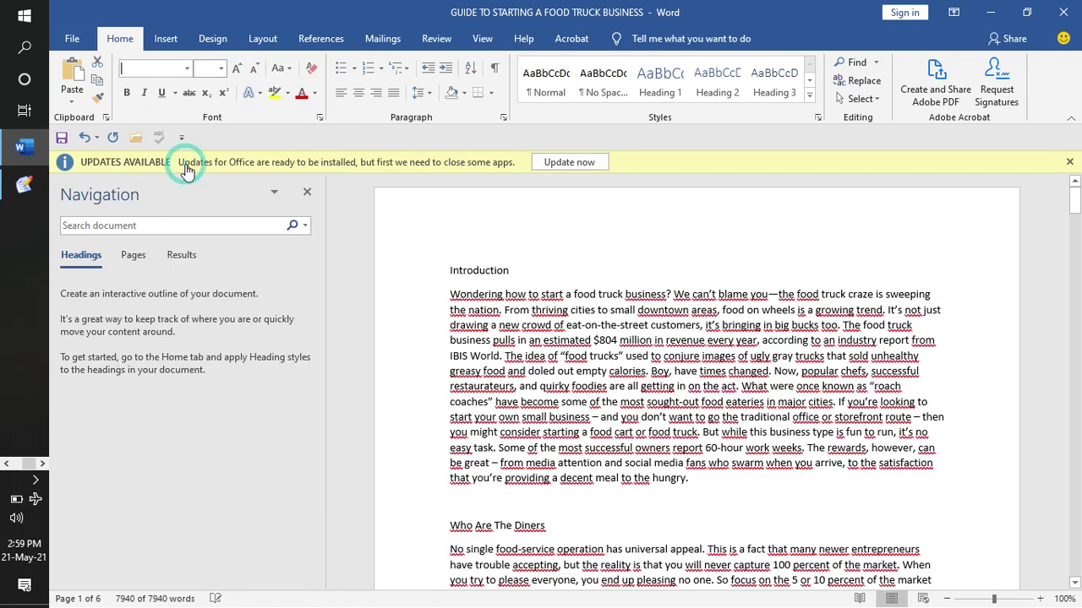
key("ctrl+a")
left_click(221, 68)
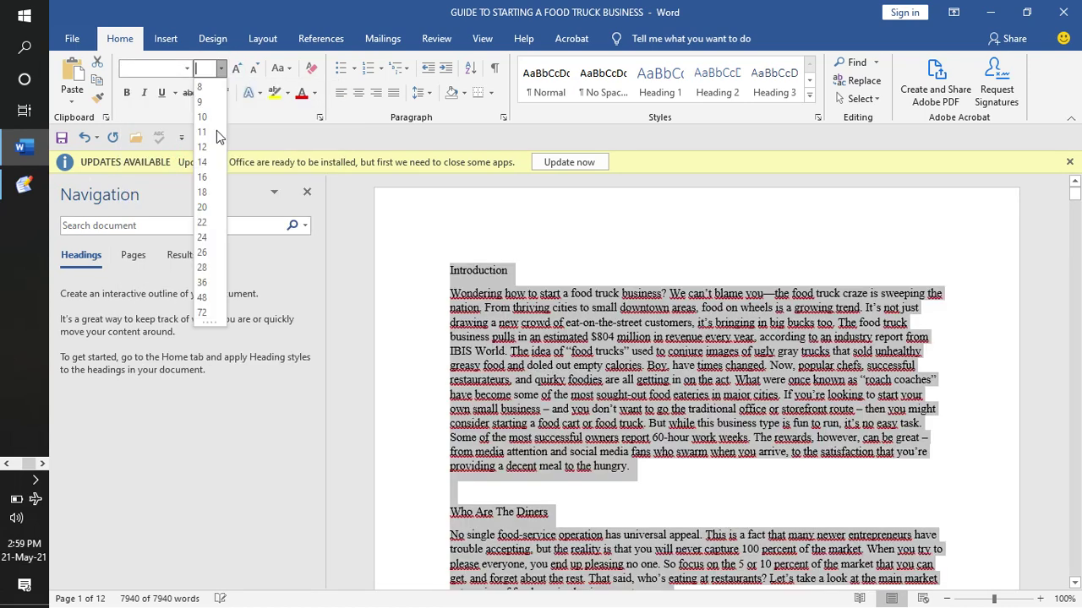
left_click(203, 148)
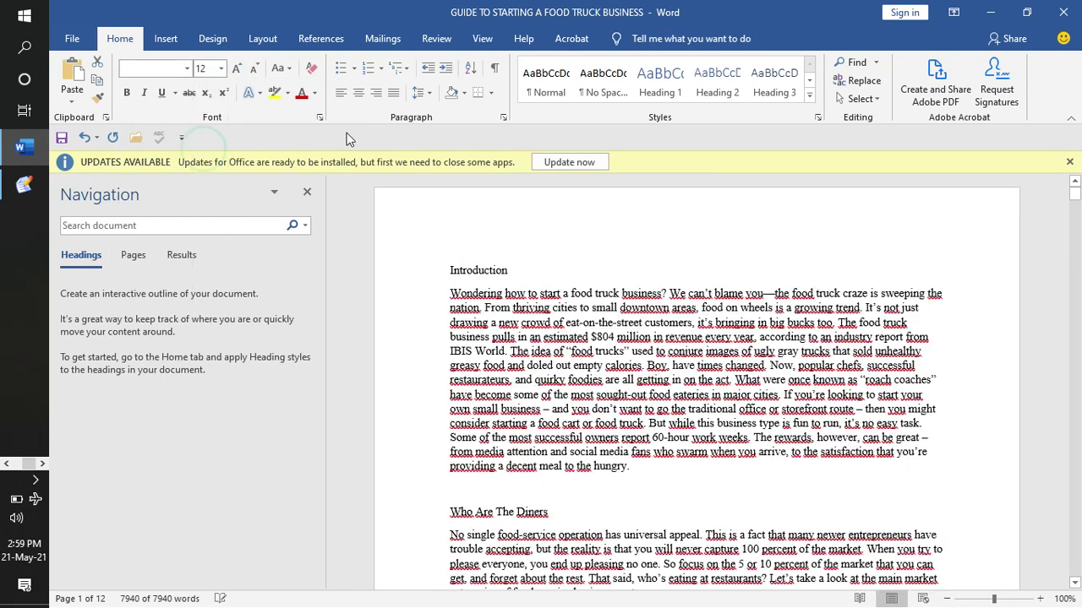
Justify the whole document's text and increase its line spacing.
left_click(393, 95)
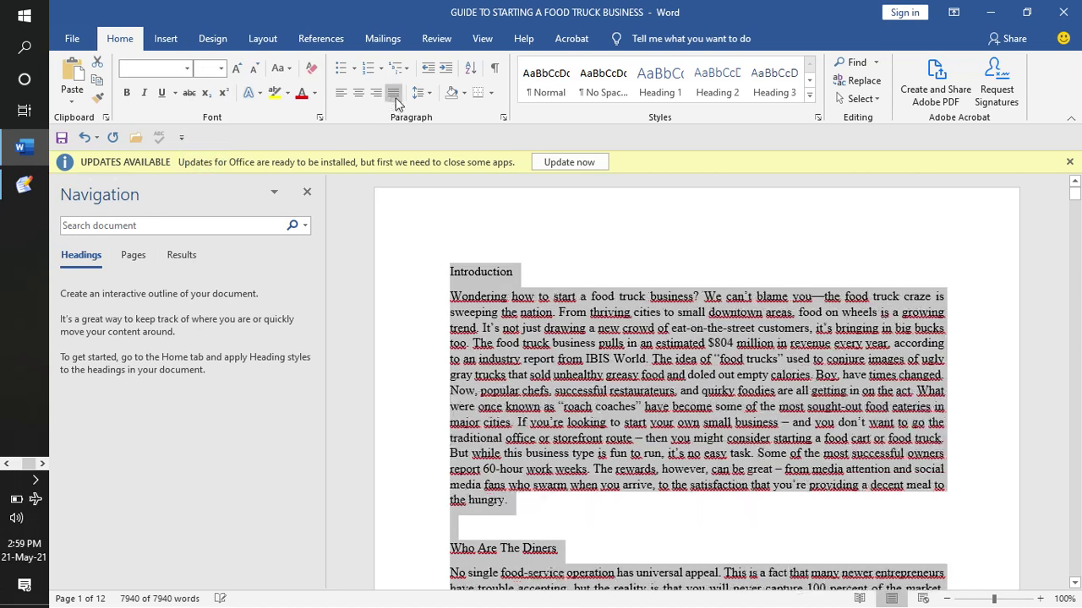
left_click(431, 97)
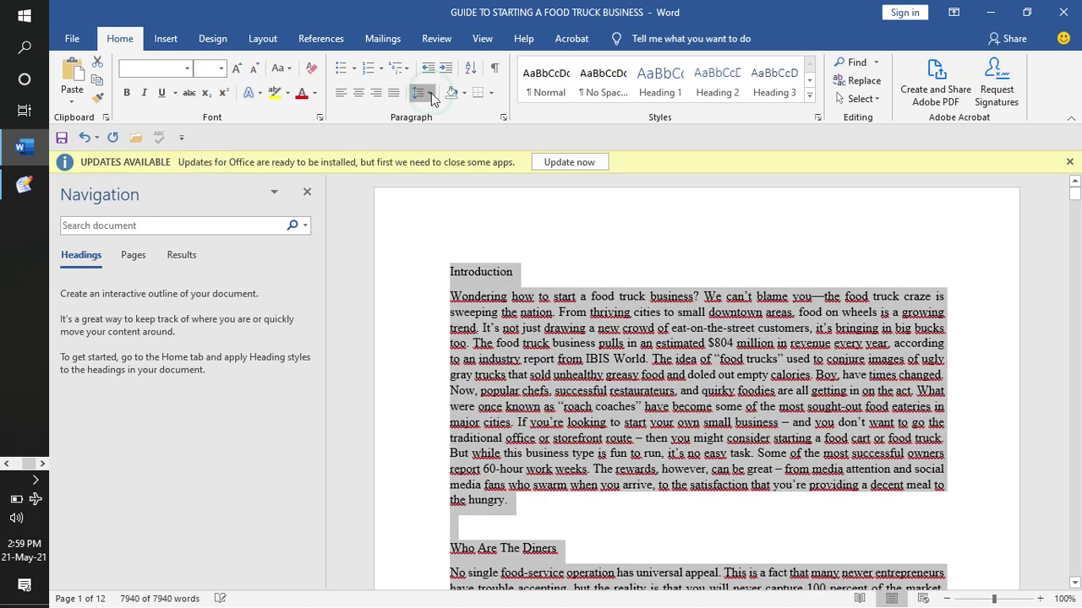
left_click(442, 151)
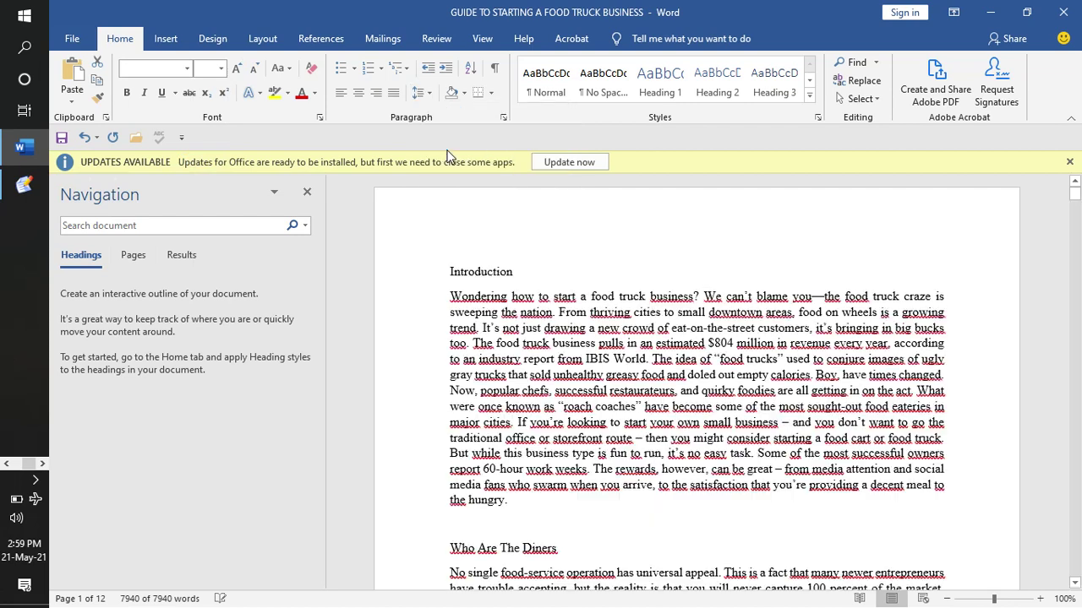
left_click(550, 321)
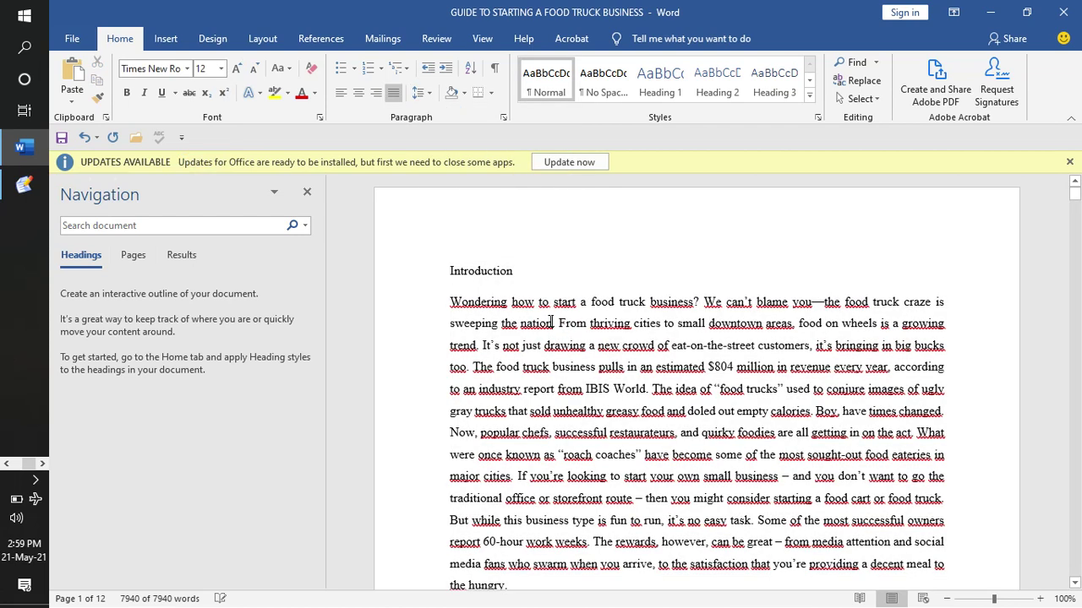
Save the document and apply Heading 1 to the Introduction title and Heading 2 to the Who Are The Diners title.
key("ctrl+s")
key("ctrl+alt+1")
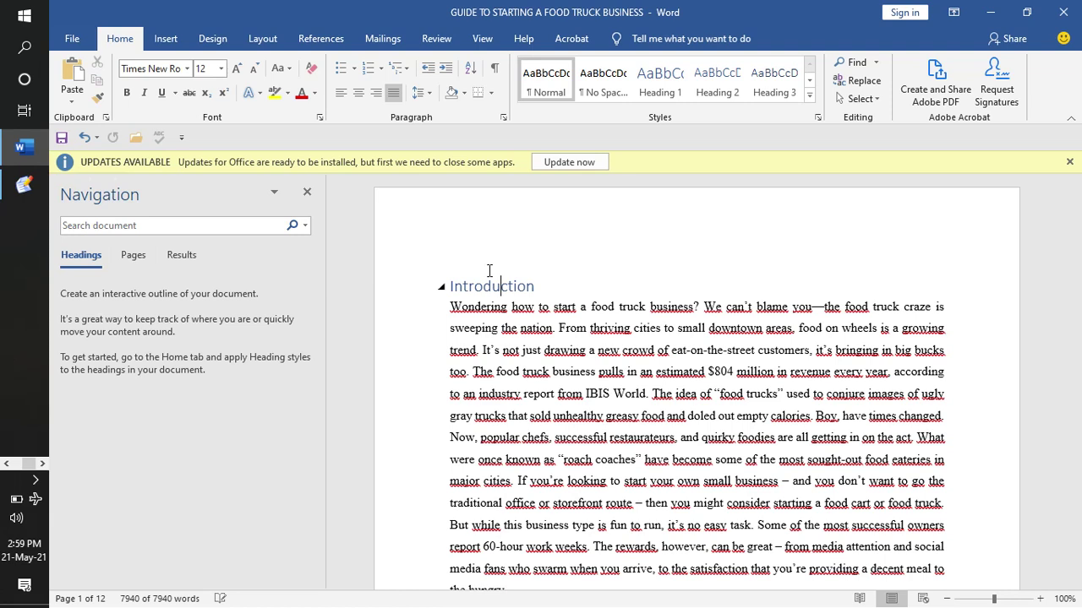
scroll(465, 429, "down", 3)
left_click(478, 439)
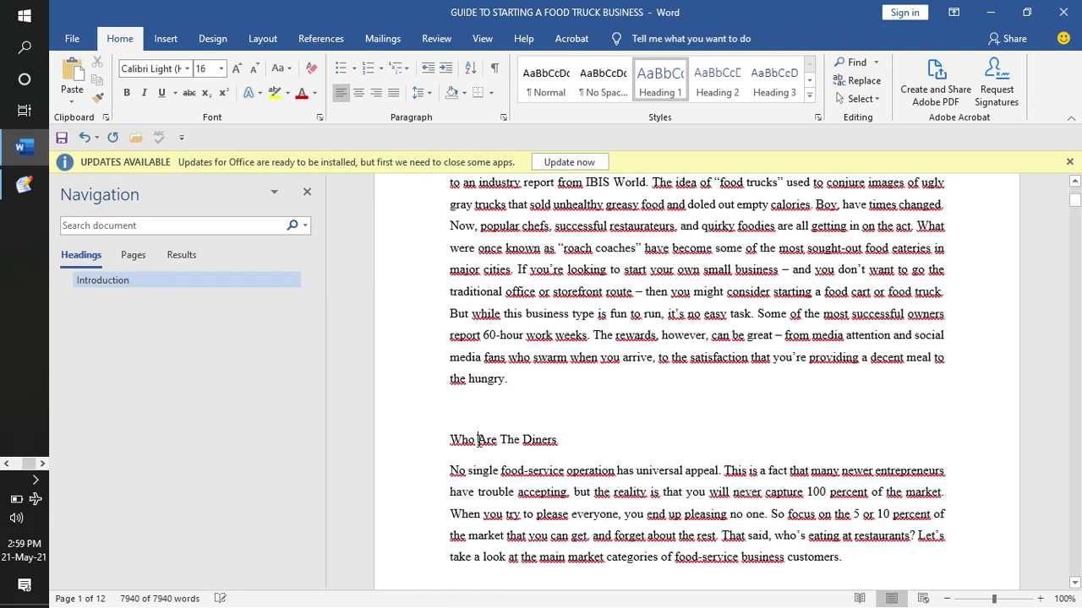
key("ctrl+alt+2")
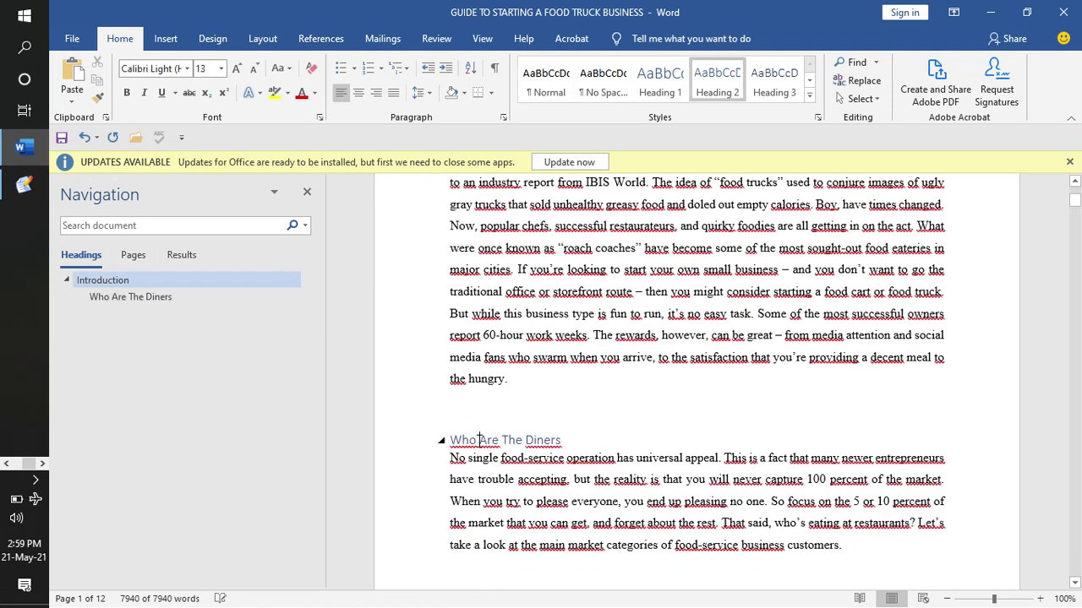
Apply the Heading 2 style to the Generation Y and Industry Trends section titles.
scroll(478, 439, "down", 5)
left_click(489, 276)
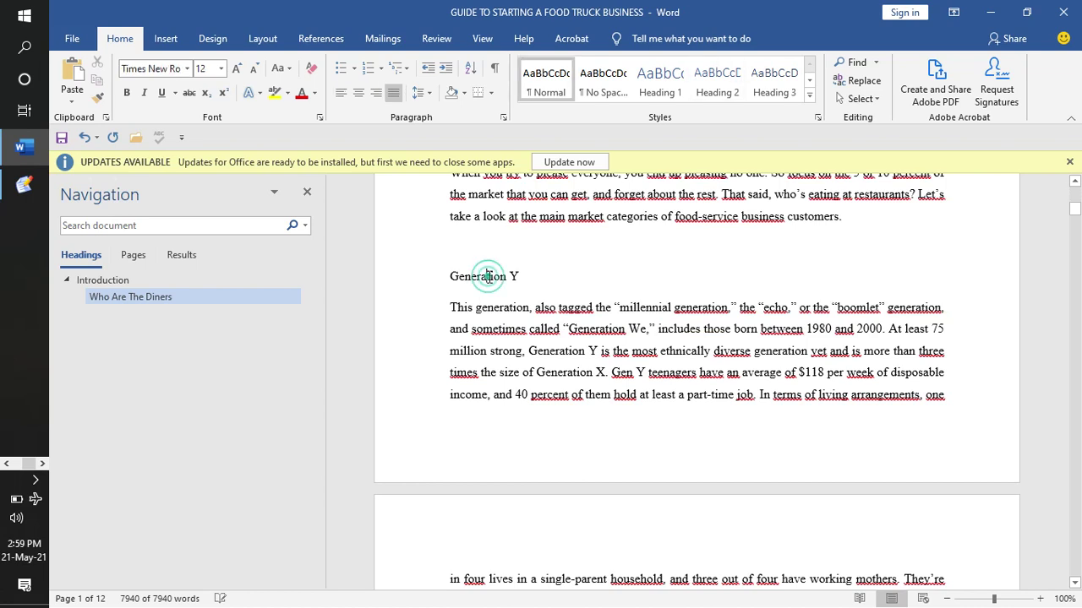
key("ctrl+alt+2")
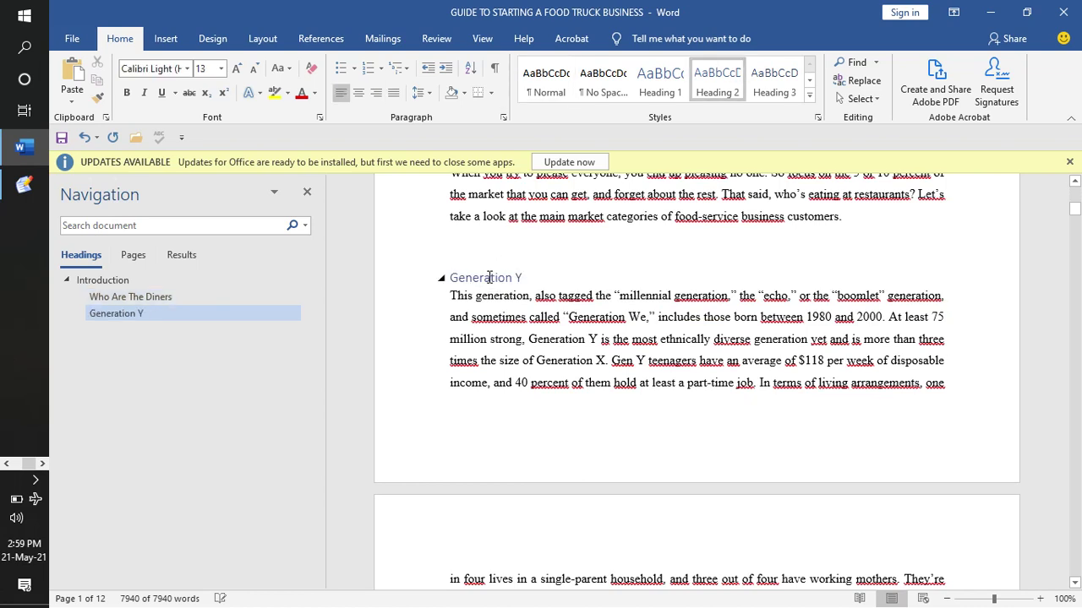
scroll(473, 514, "down", 7)
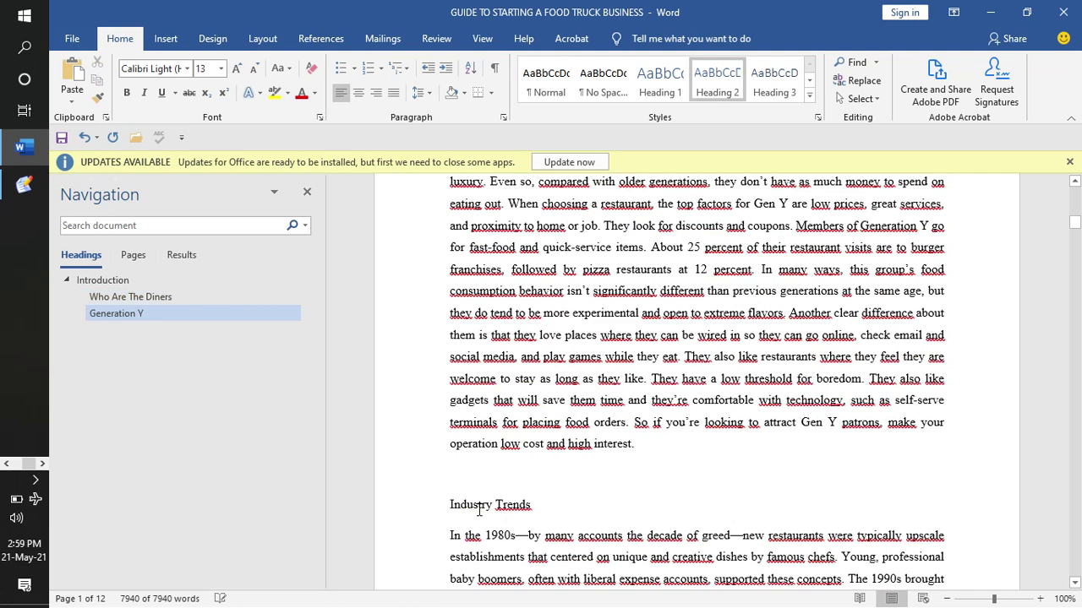
left_click(480, 507)
key("ctrl+alt+2")
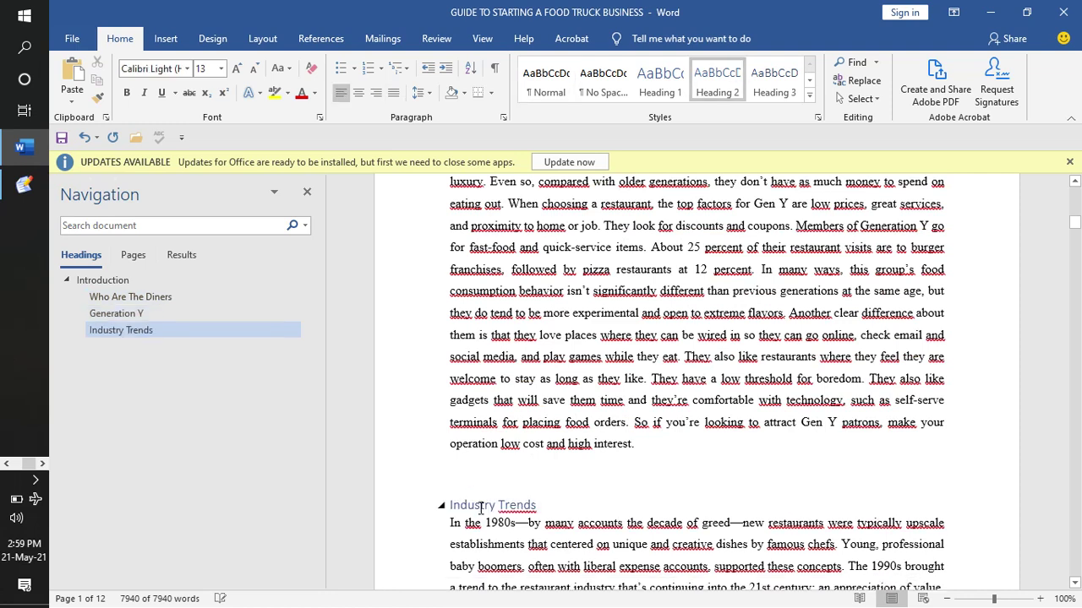
Apply the Heading 2 style to the Menu Trends and Understanding Takeout Customers section titles.
scroll(480, 507, "down", 5)
scroll(480, 507, "down", 5)
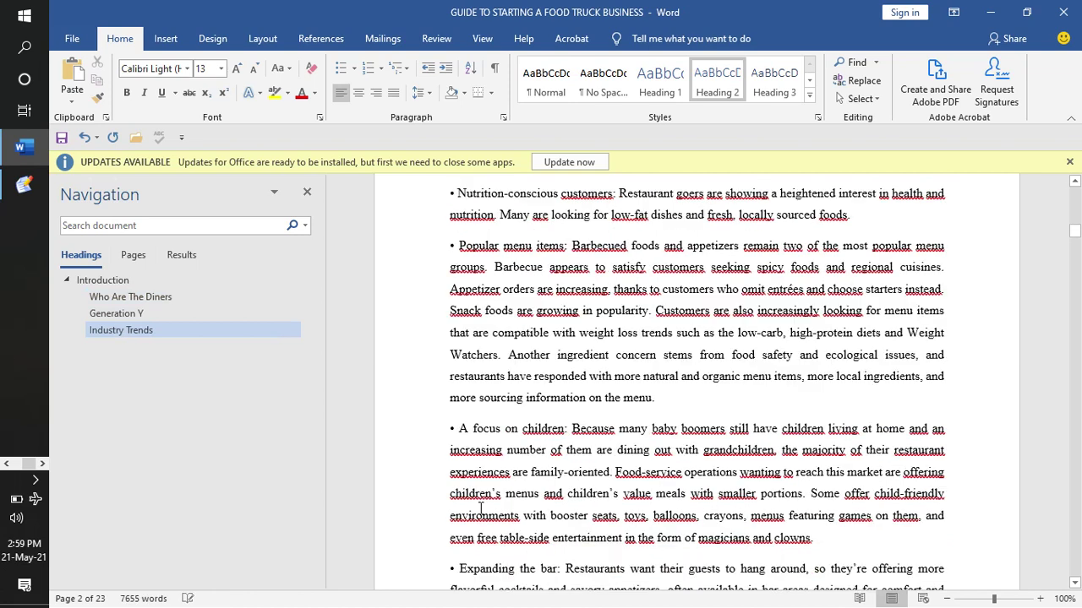
scroll(479, 507, "down", 4)
left_click(484, 446)
key("ctrl+alt+2")
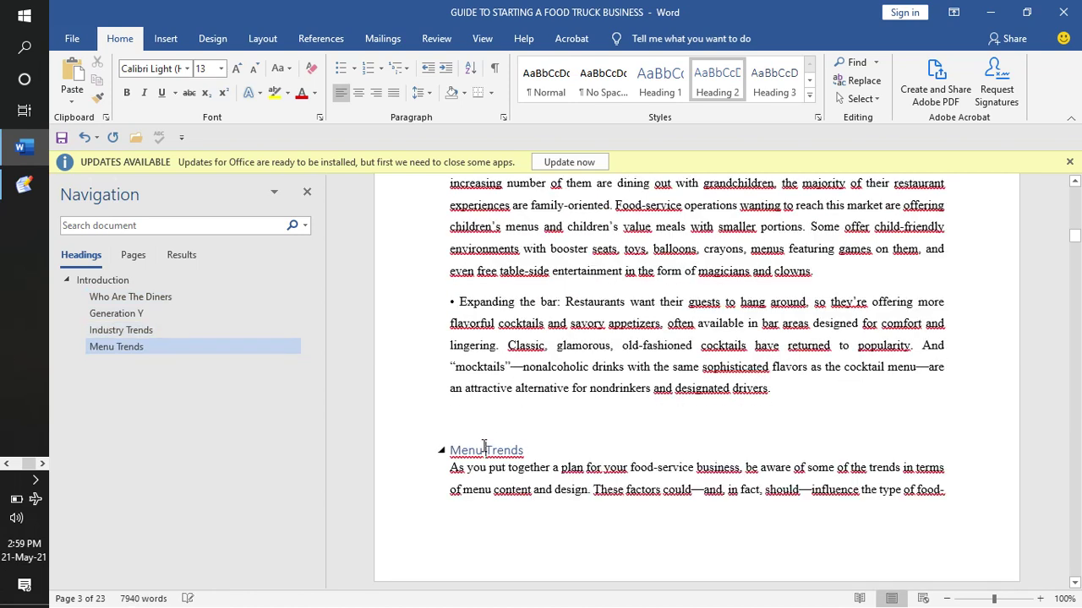
scroll(484, 446, "down", 10)
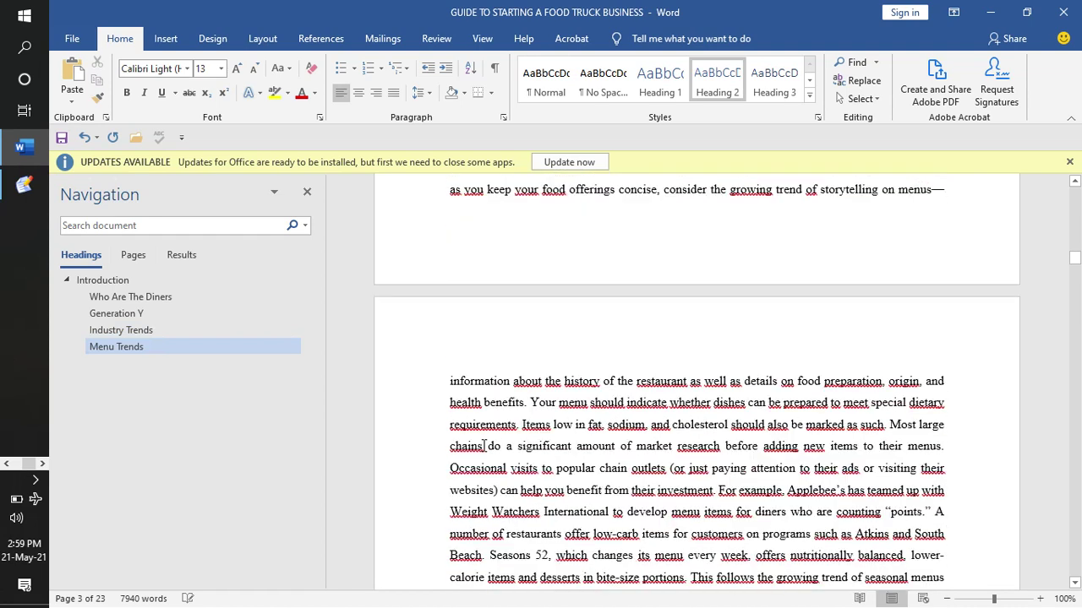
scroll(484, 446, "down", 15)
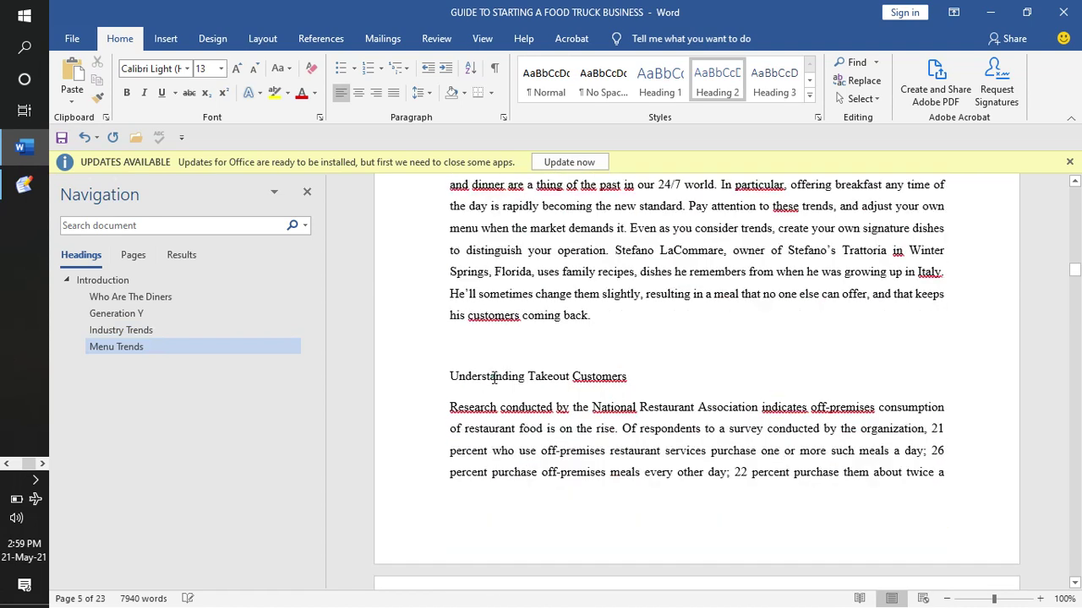
left_click(494, 377)
key("ctrl+alt+2")
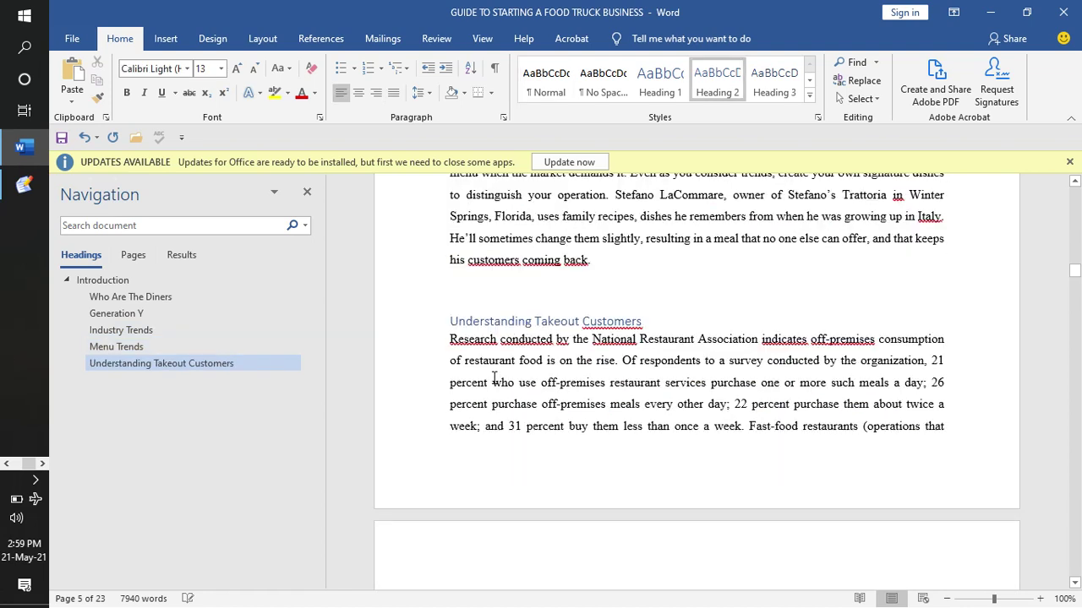
Style the Where's The Competition? title as Heading 2 and the Research Your Target Market title as Heading 1.
scroll(493, 378, "down", 8)
left_click(494, 236)
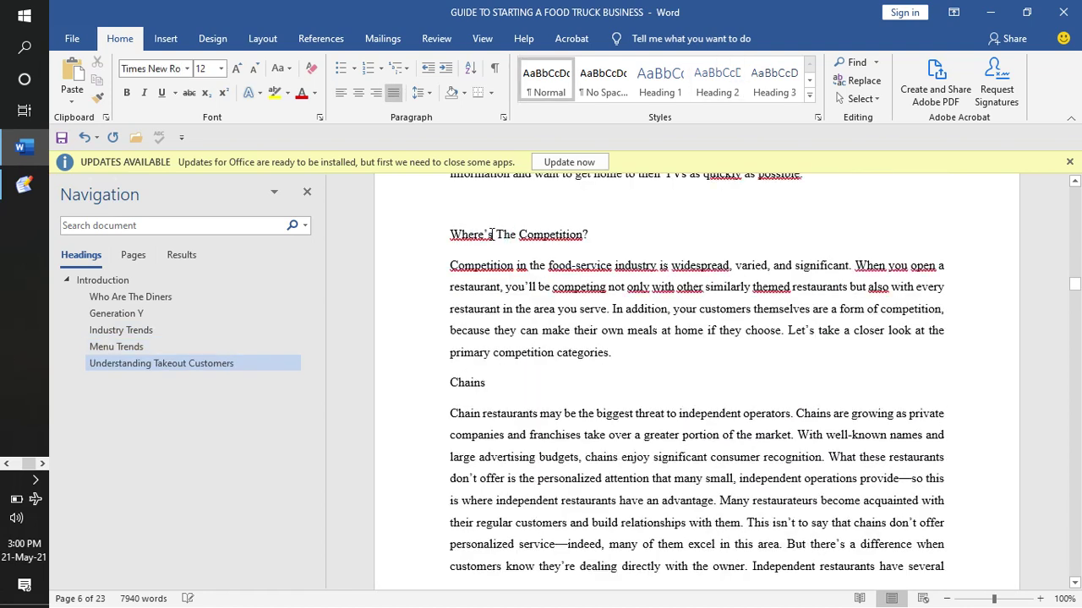
key("ctrl+alt+2")
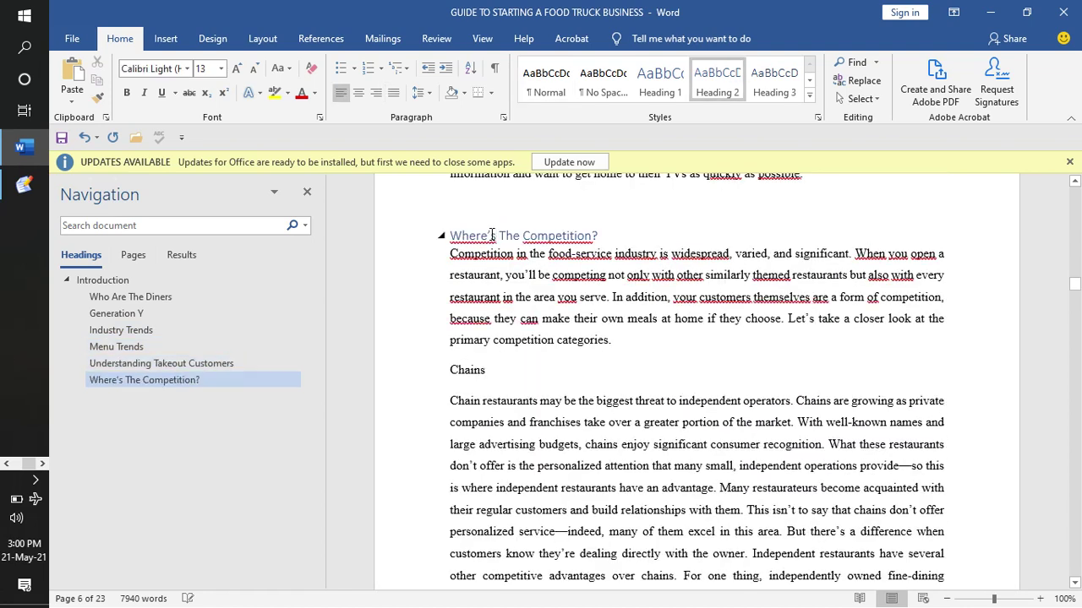
scroll(492, 235, "down", 3)
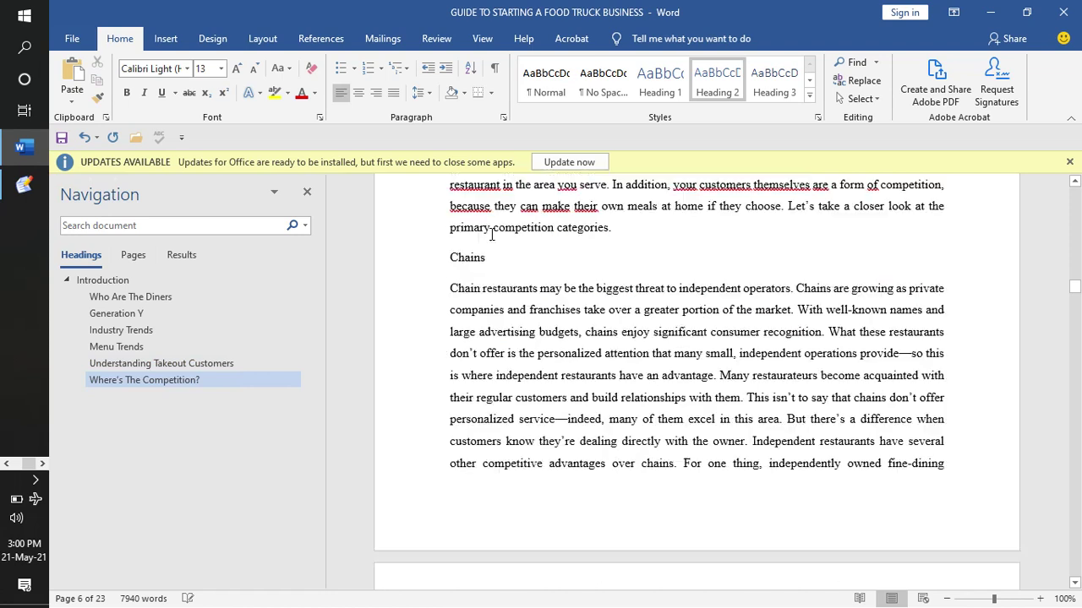
scroll(492, 235, "down", 20)
scroll(494, 267, "up", 2)
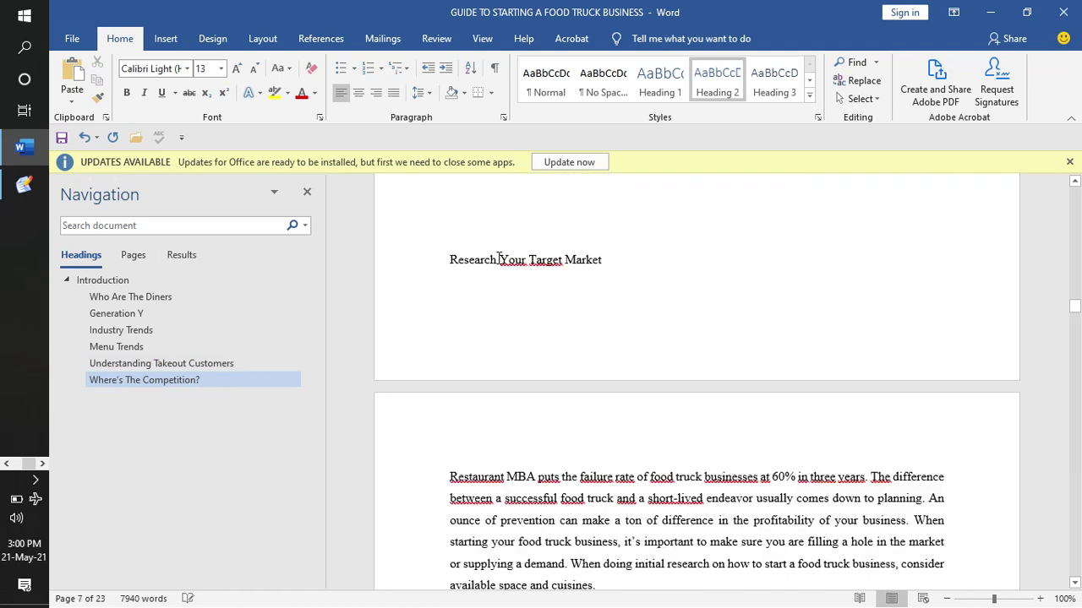
left_click(499, 259)
key("ctrl+alt+1")
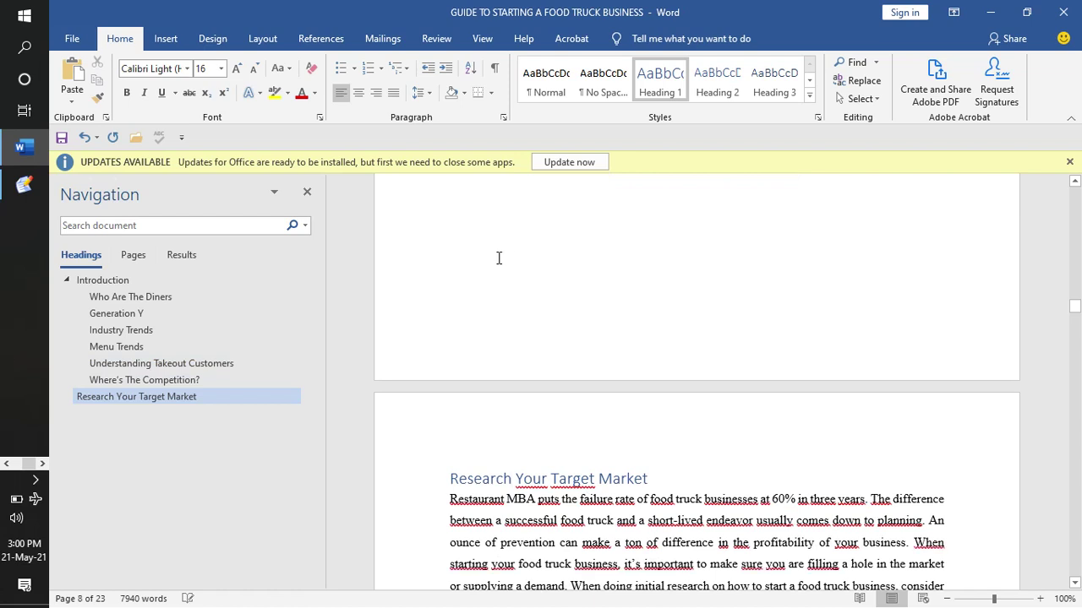
Apply Heading 2 to the Choose A Food Truck Name & Concept and Create A Food Truck Business Plan titles.
scroll(500, 266, "down", 10)
left_click(504, 273)
key("ctrl+alt+2")
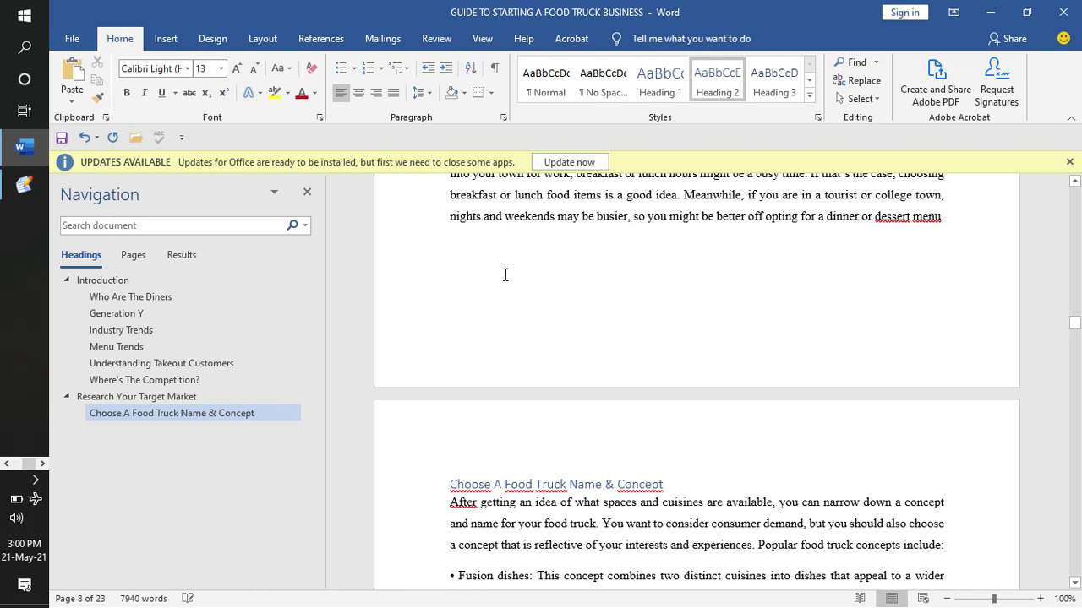
scroll(504, 274, "down", 3)
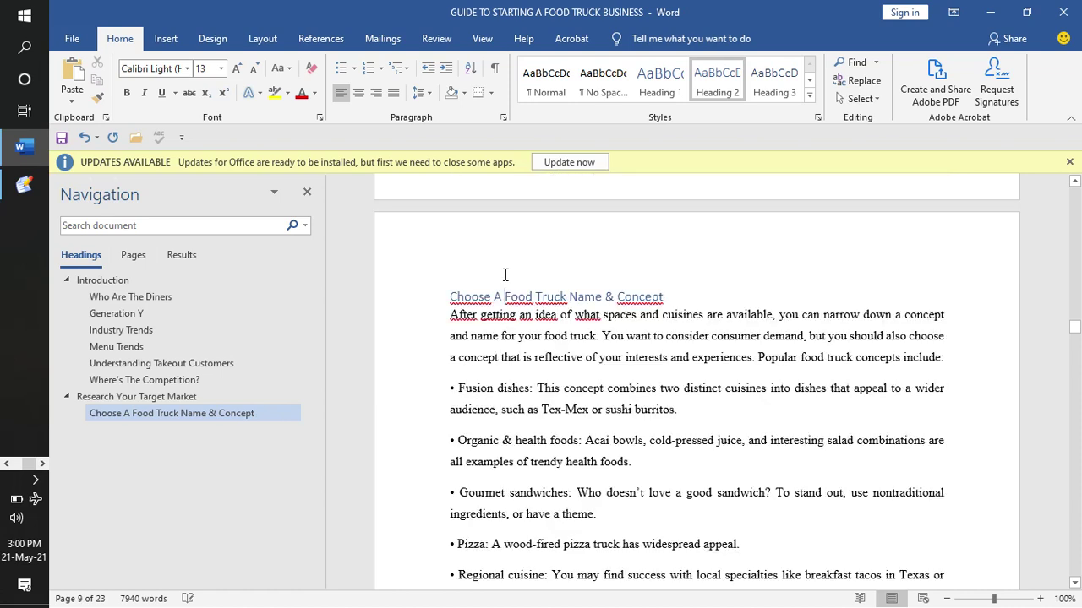
scroll(504, 274, "down", 10)
scroll(512, 389, "down", 8)
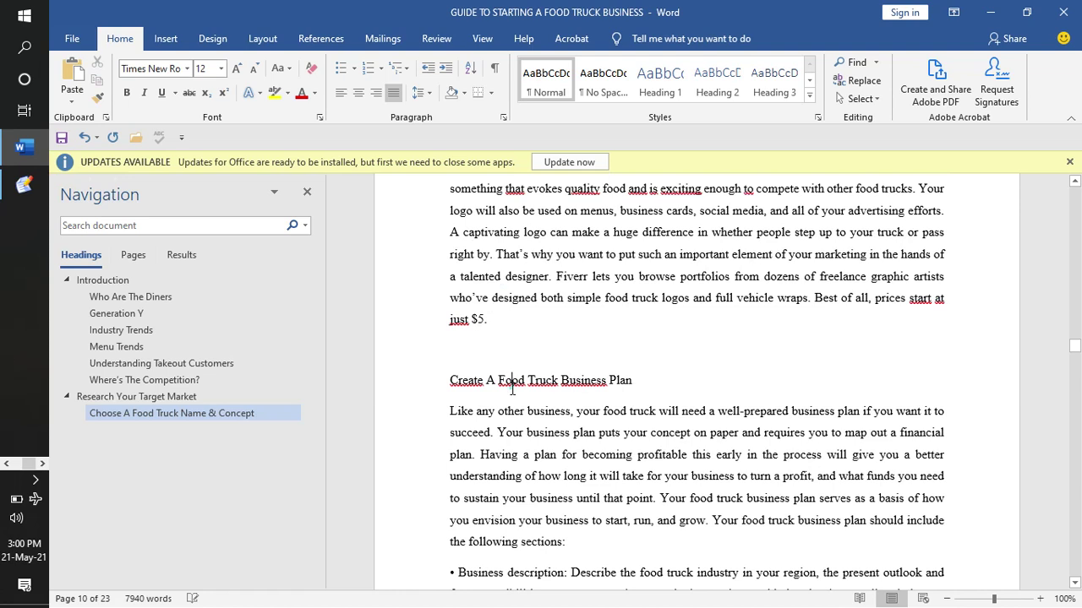
key("ctrl+alt+2")
Apply Heading 2 to Developing Your Business Plan and the first Get Licenses And Registrations For Your Food Truck title.
scroll(511, 389, "down", 10)
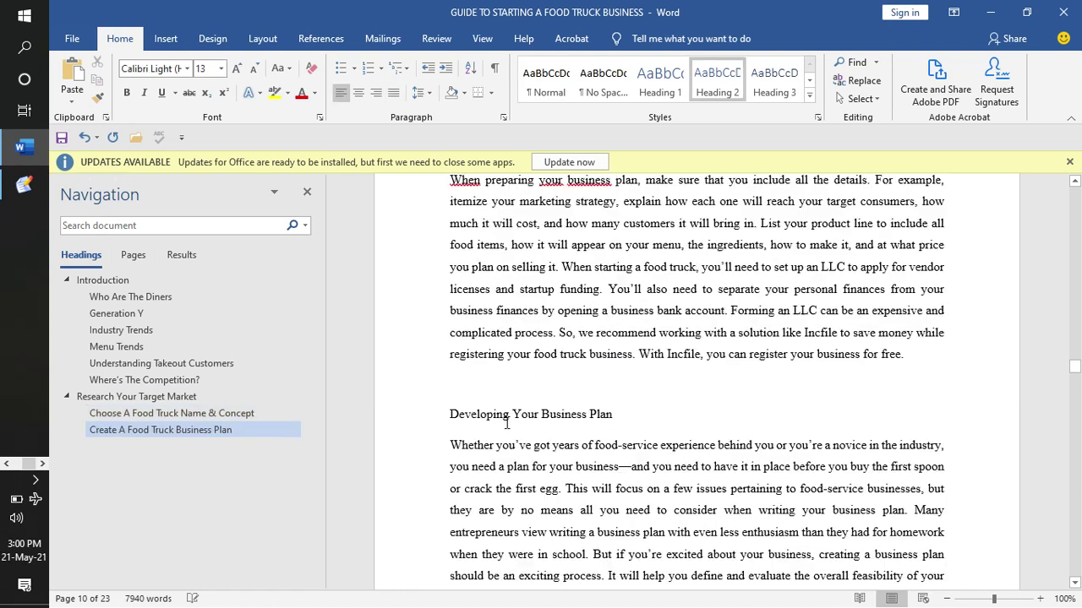
left_click(509, 414)
key("ctrl+alt+2")
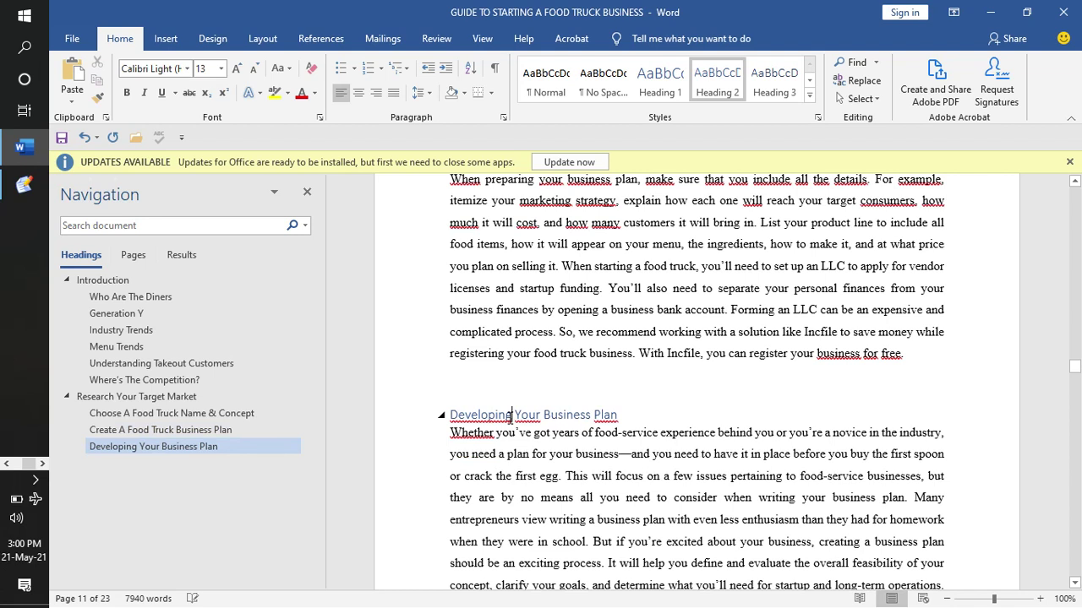
scroll(509, 416, "down", 3)
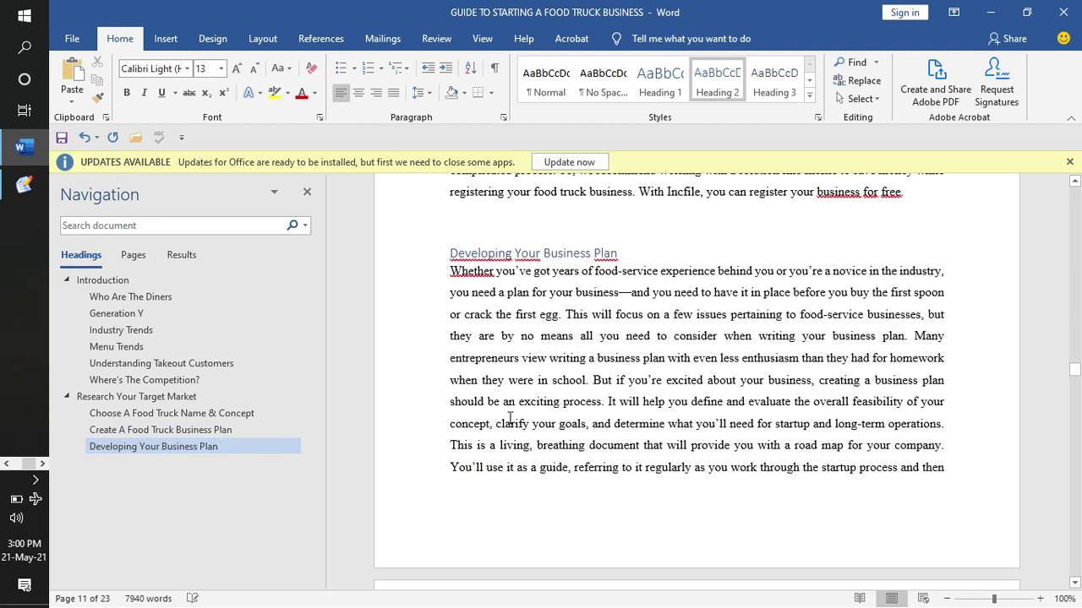
scroll(510, 417, "down", 6)
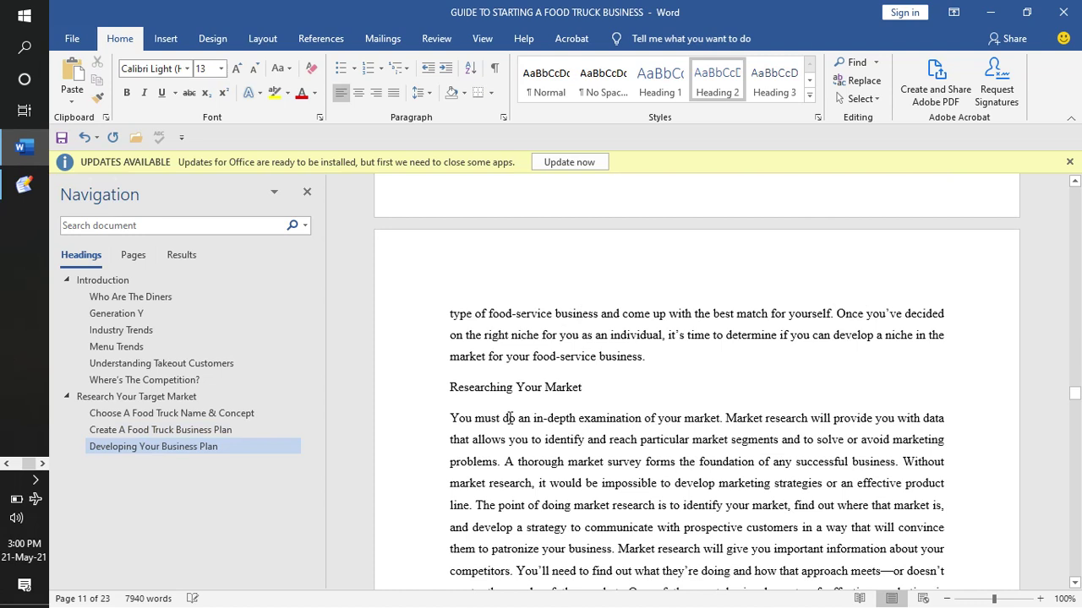
scroll(509, 417, "down", 14)
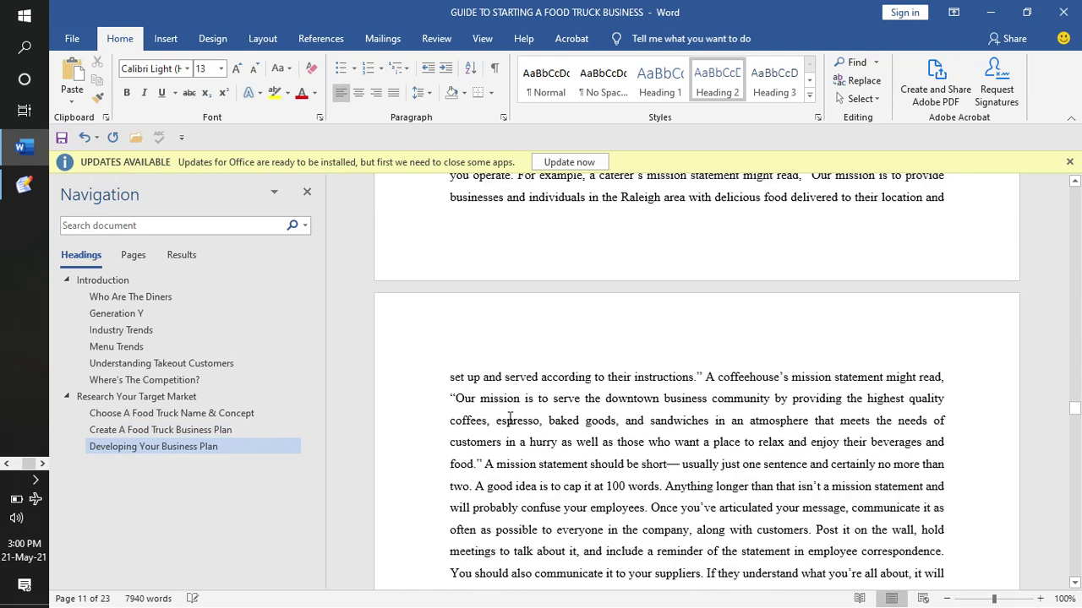
scroll(509, 417, "down", 20)
left_click(516, 333)
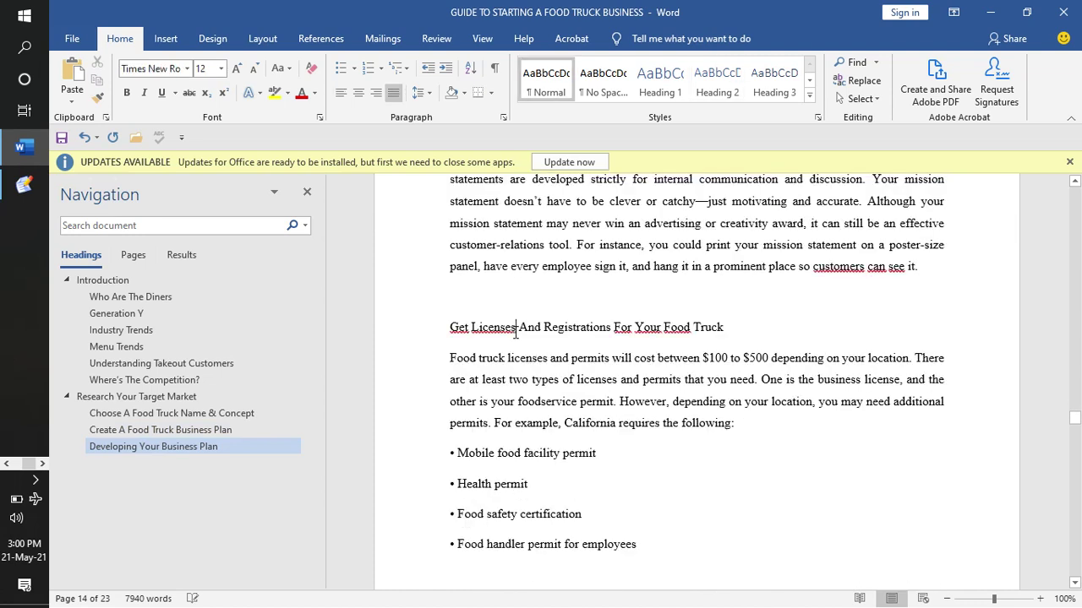
key("ctrl+alt+2")
Style the second Get Licenses And Registrations For Your Food Truck title as Heading 2 and Finance Your Food Truck Business as Heading 1.
scroll(516, 333, "down", 3)
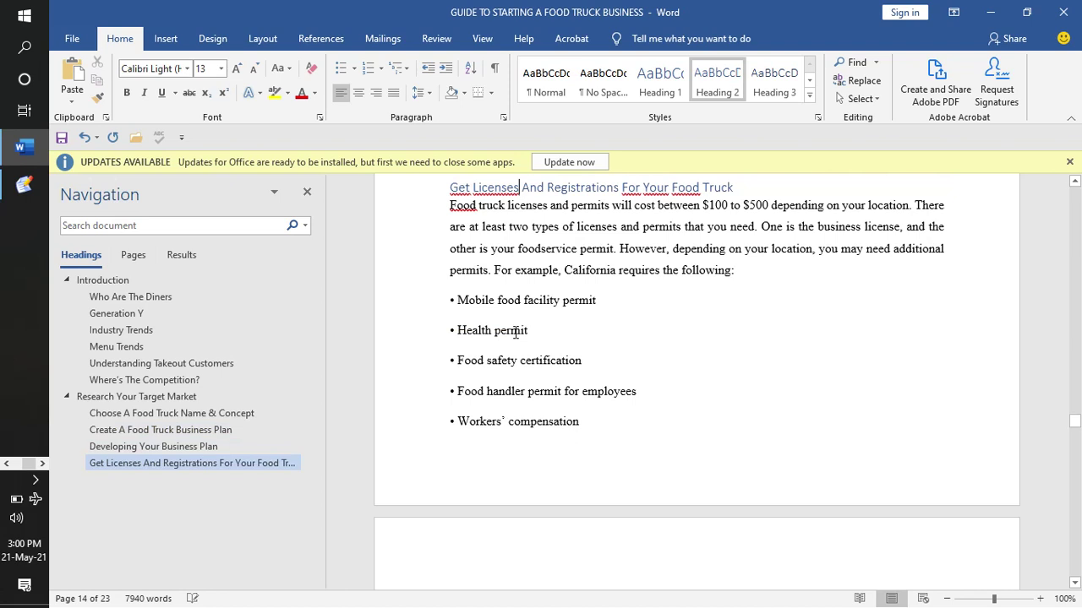
scroll(516, 333, "down", 11)
left_click(515, 356)
key("ctrl+alt+2")
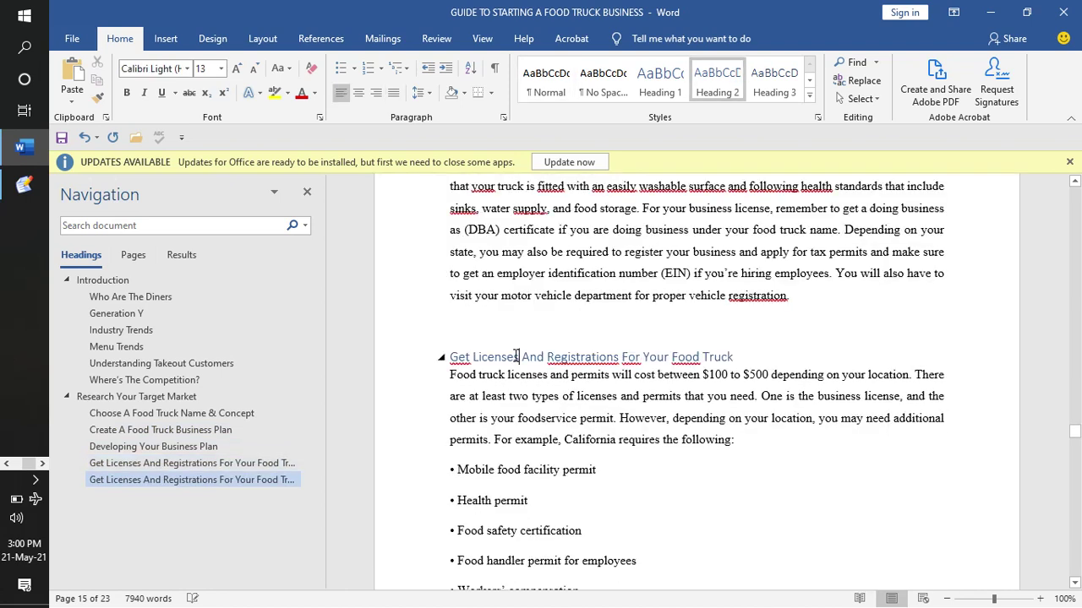
scroll(516, 356, "down", 3)
scroll(516, 355, "down", 10)
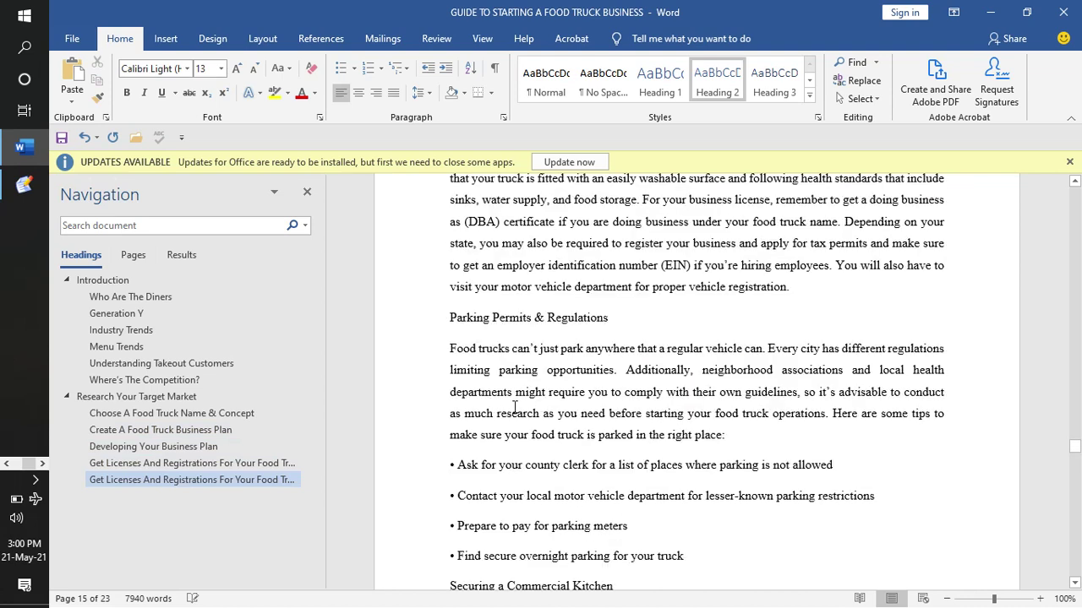
triple_click(515, 414)
key("ctrl+alt+1")
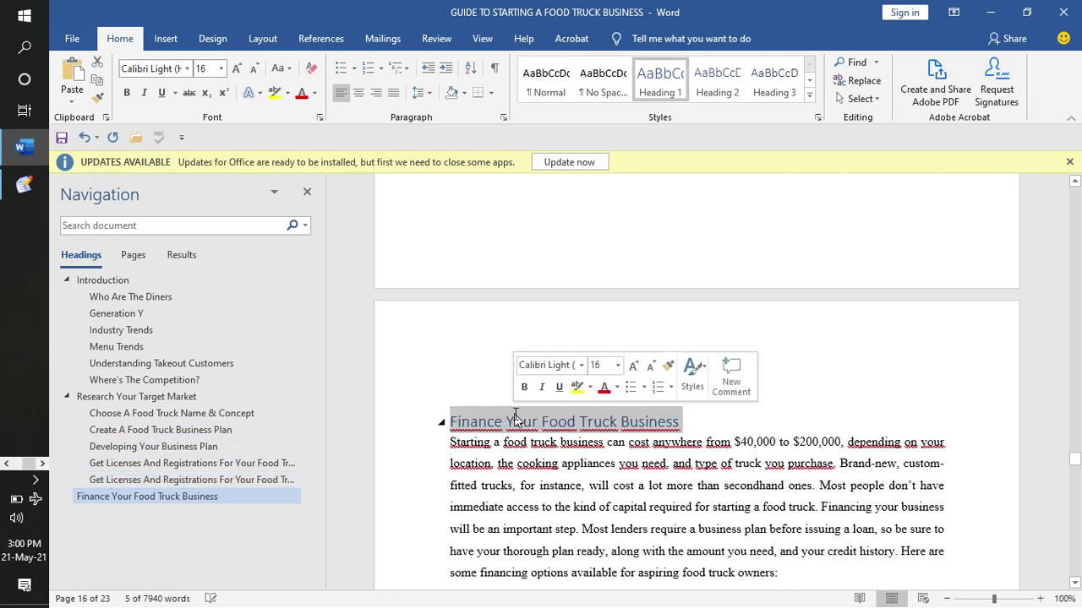
Try to style Design Your Menu Board as Heading 2, and restore Heading 1 on the Finance Your Food Truck Business title.
scroll(515, 414, "down", 4)
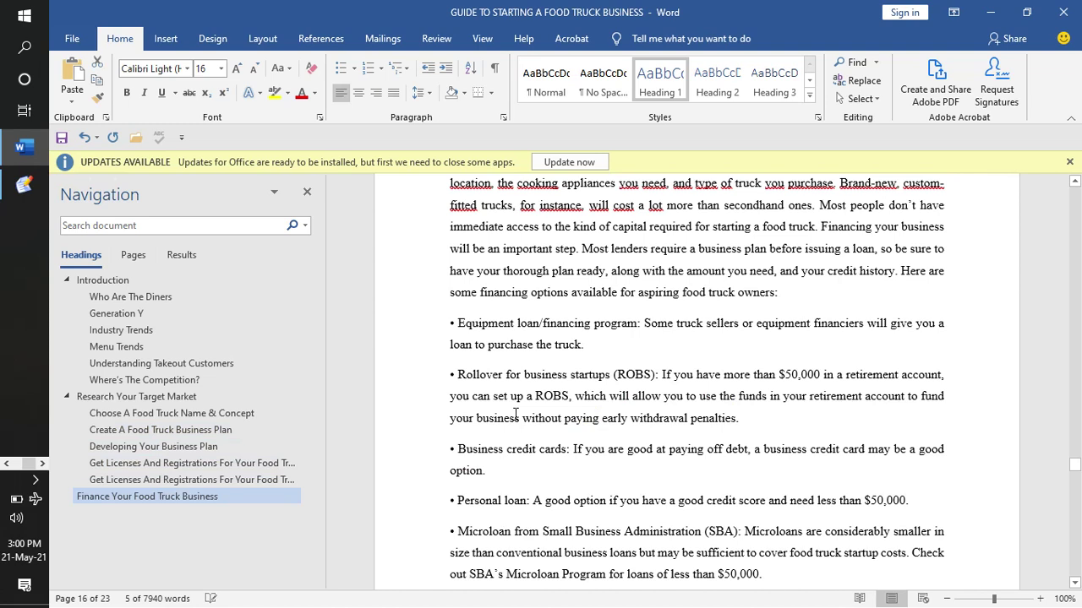
key("ctrl+alt+2")
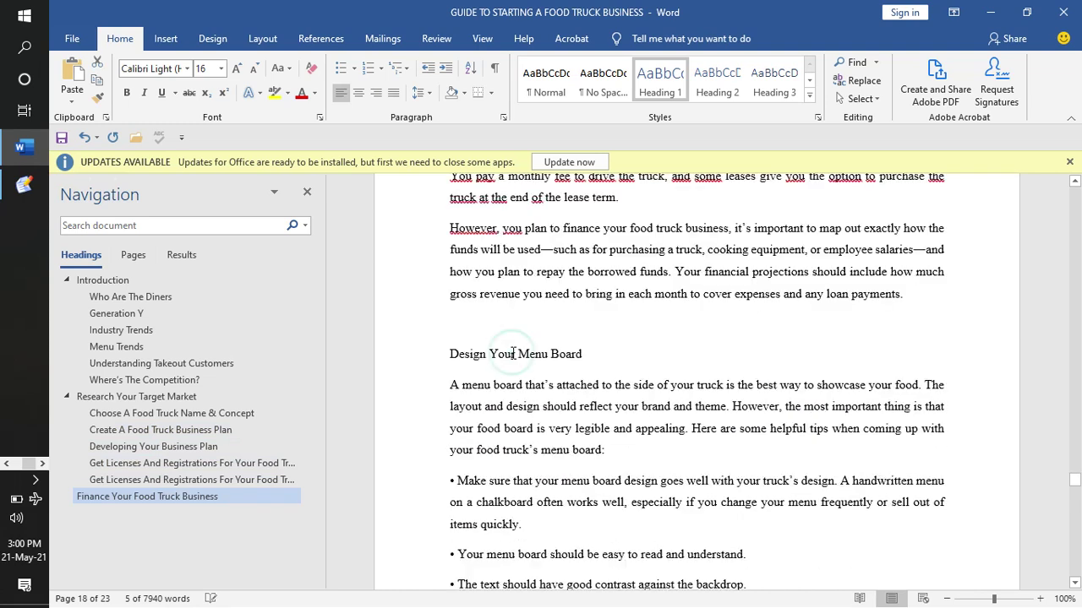
scroll(513, 353, "down", 1)
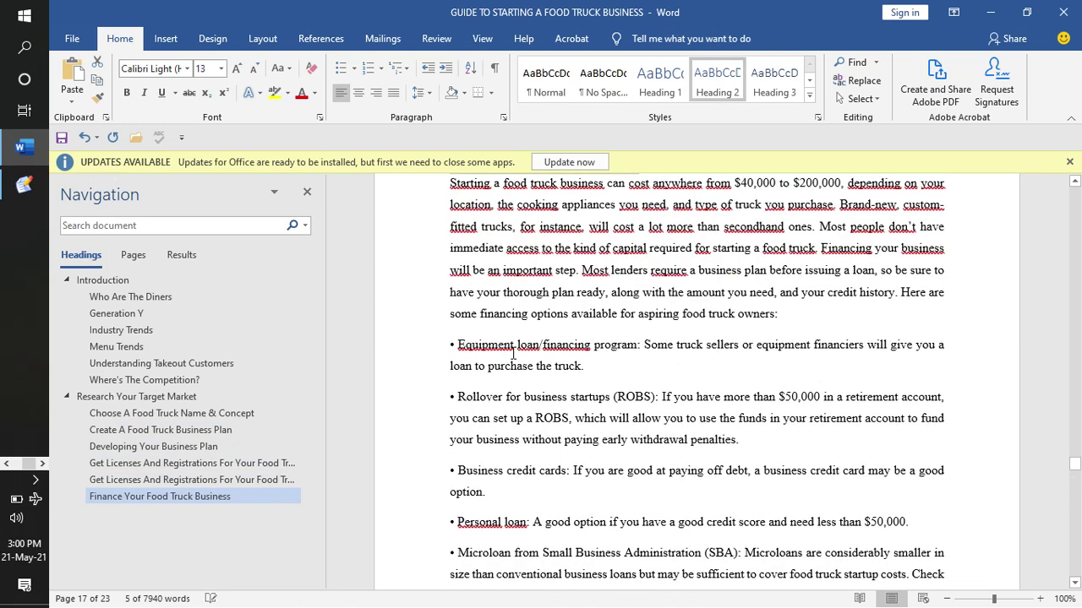
scroll(507, 268, "up", 4)
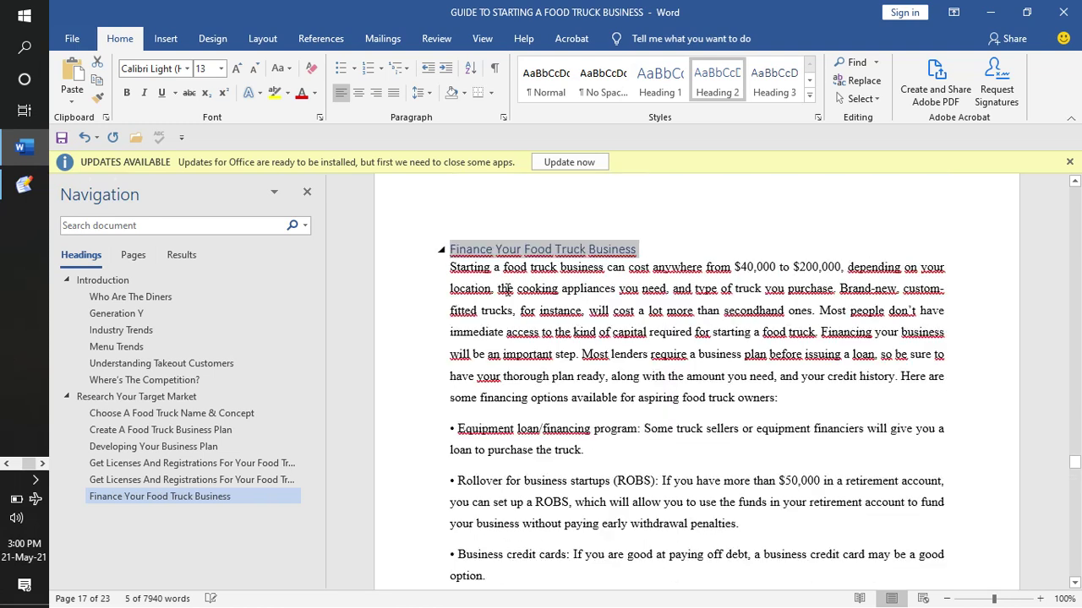
left_click(507, 303)
key("ctrl+alt+1")
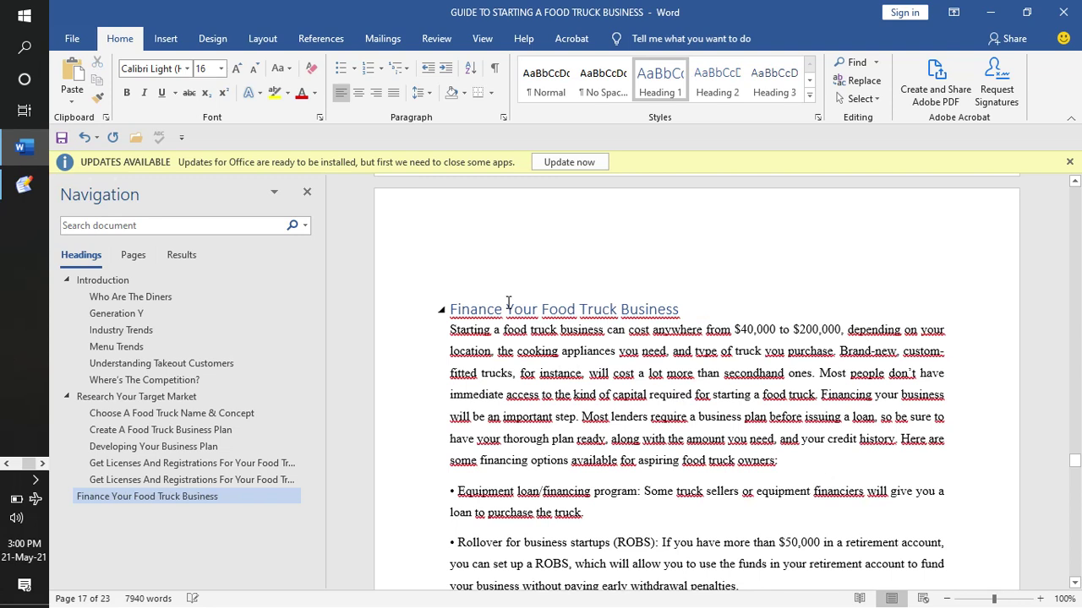
Apply Heading 2 to the Design Your Menu Board and Purchase, Insure & Outfit Your Food Truck titles.
scroll(508, 303, "down", 10)
left_click(504, 341)
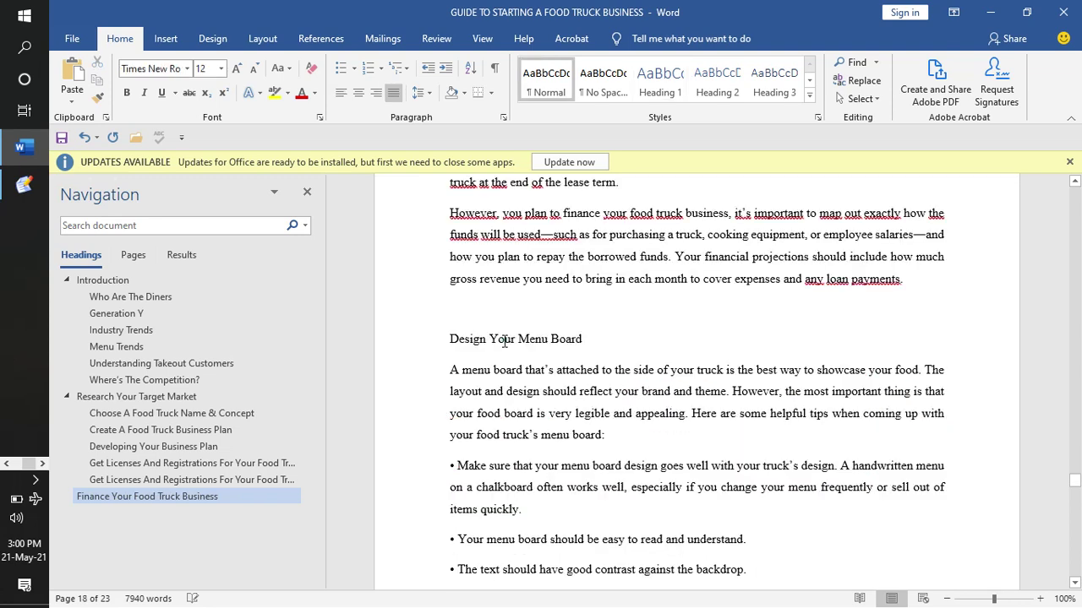
key("ctrl+alt+2")
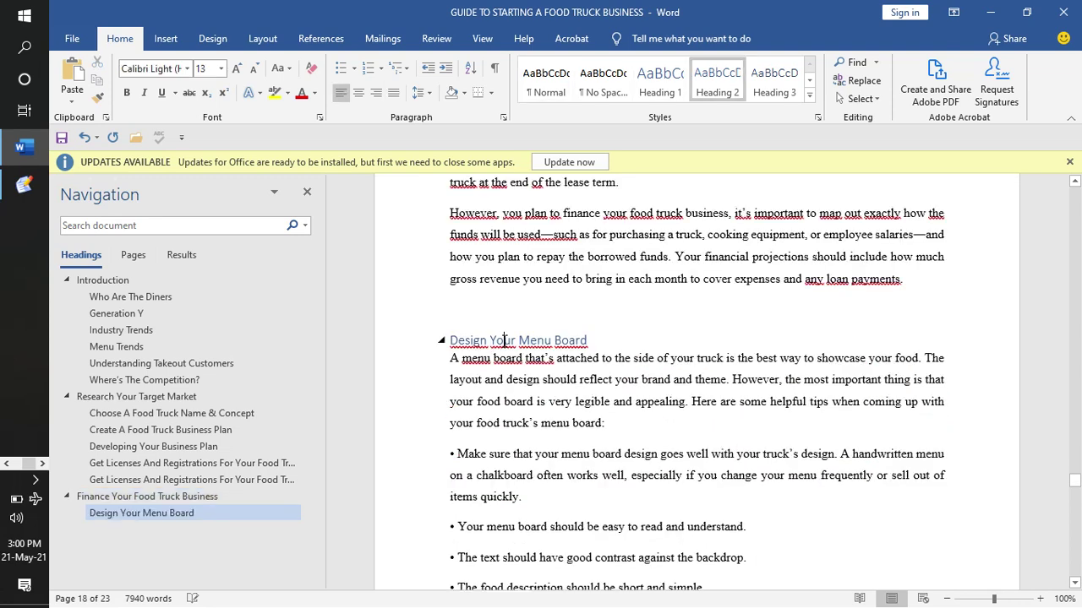
scroll(515, 296, "down", 10)
scroll(533, 251, "up", 2)
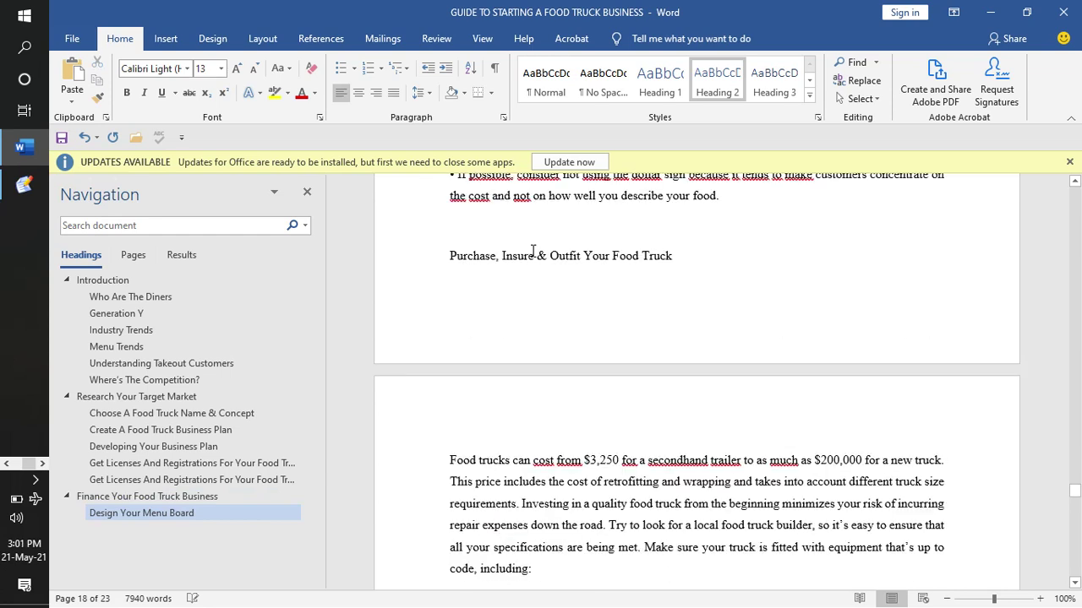
left_click(534, 254)
key("ctrl+alt+2")
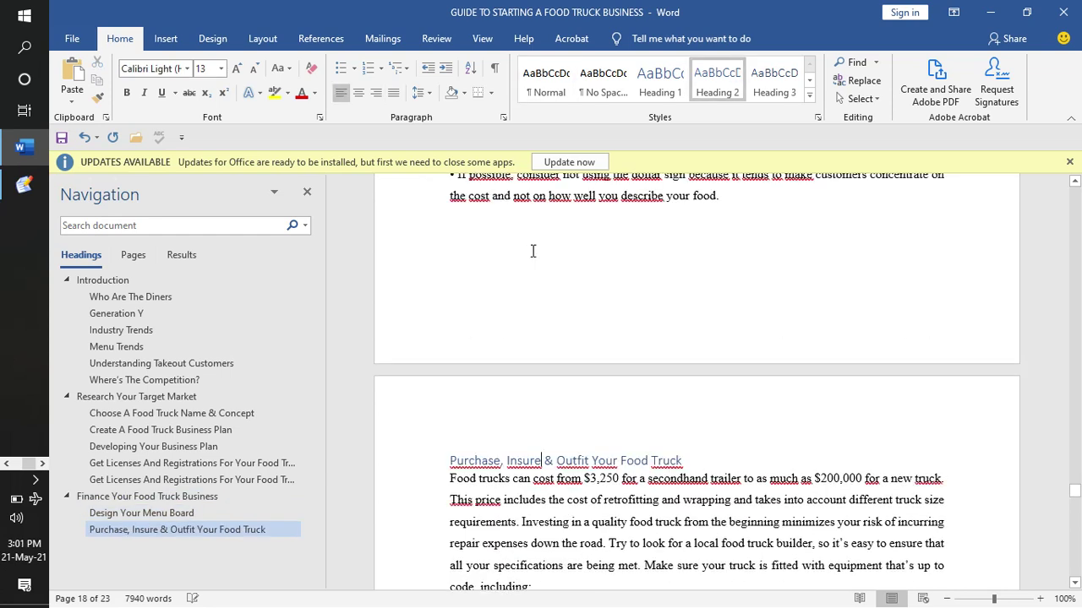
Apply Heading 2 to the Market Your Food Truck title that follows the Outfit Your Food Truck section.
scroll(533, 251, "up", 5)
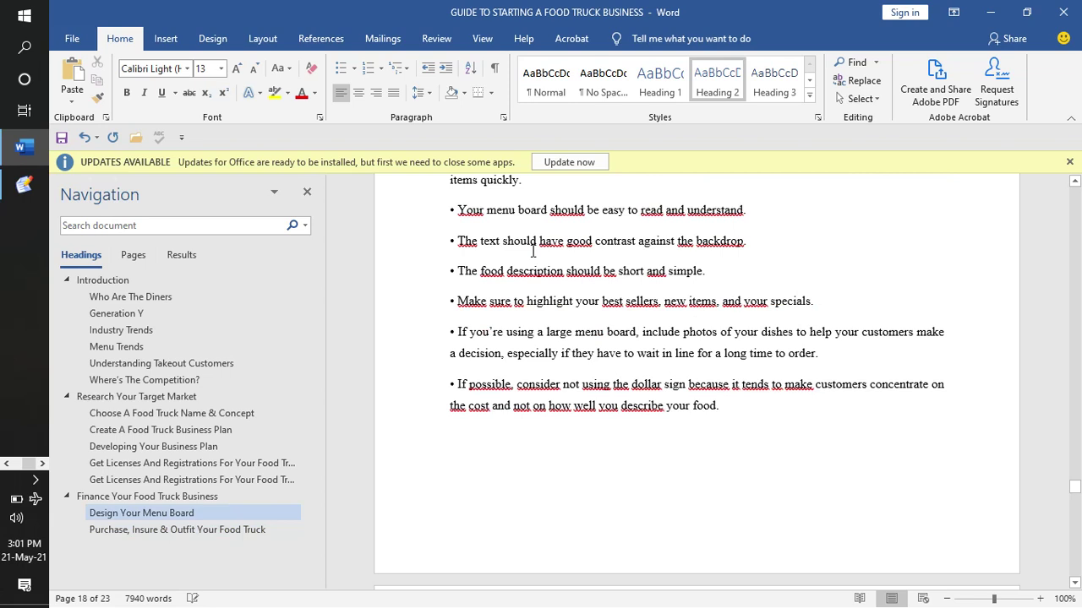
scroll(533, 252, "down", 2)
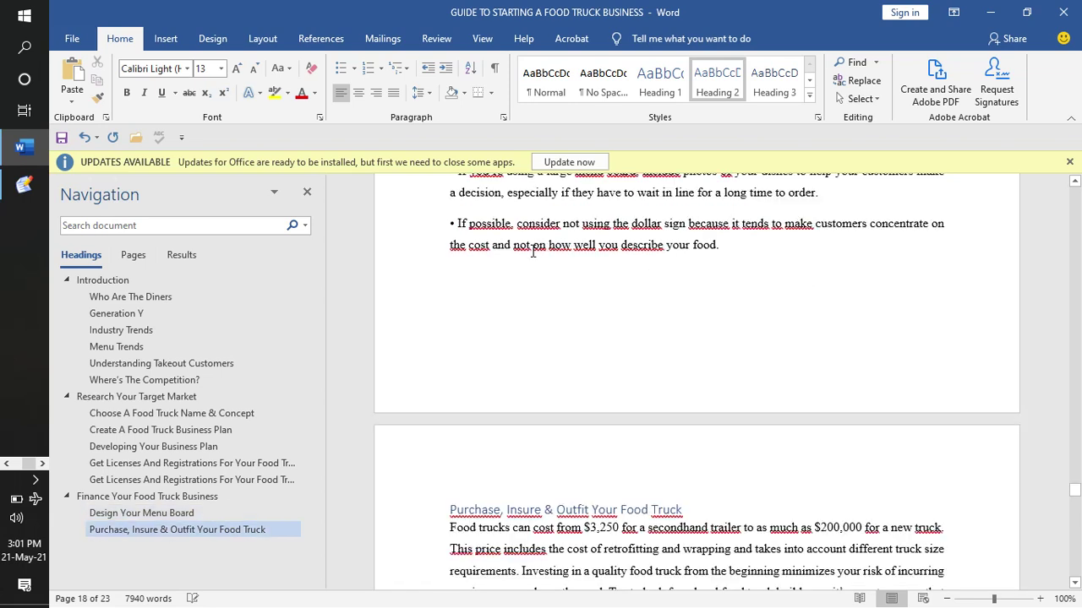
scroll(533, 251, "down", 3)
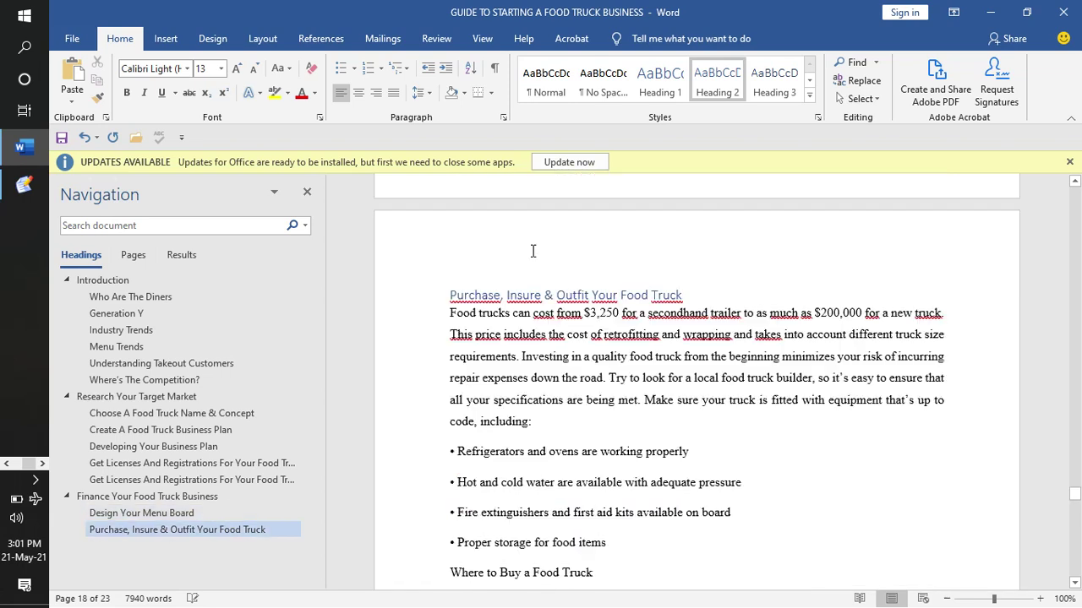
scroll(533, 251, "down", 7)
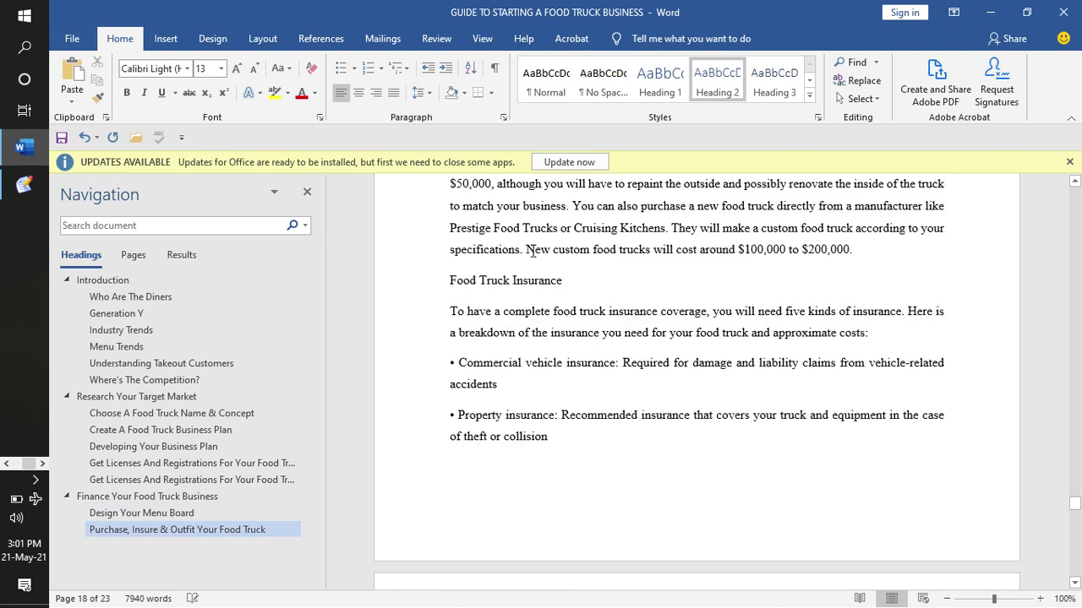
scroll(533, 251, "down", 3)
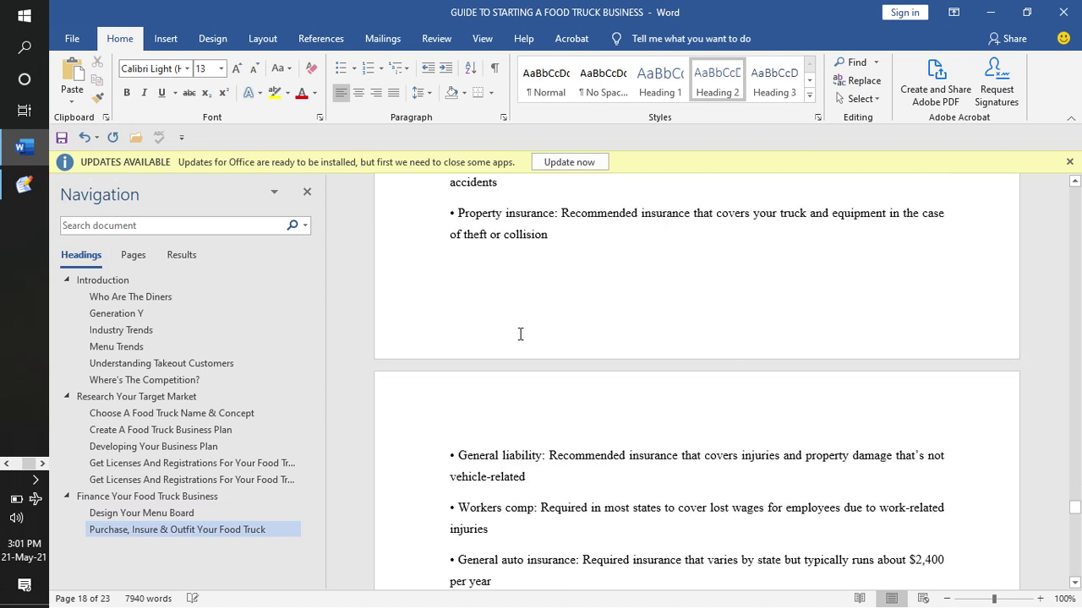
scroll(520, 334, "down", 10)
left_click(521, 328)
key("ctrl+alt+2")
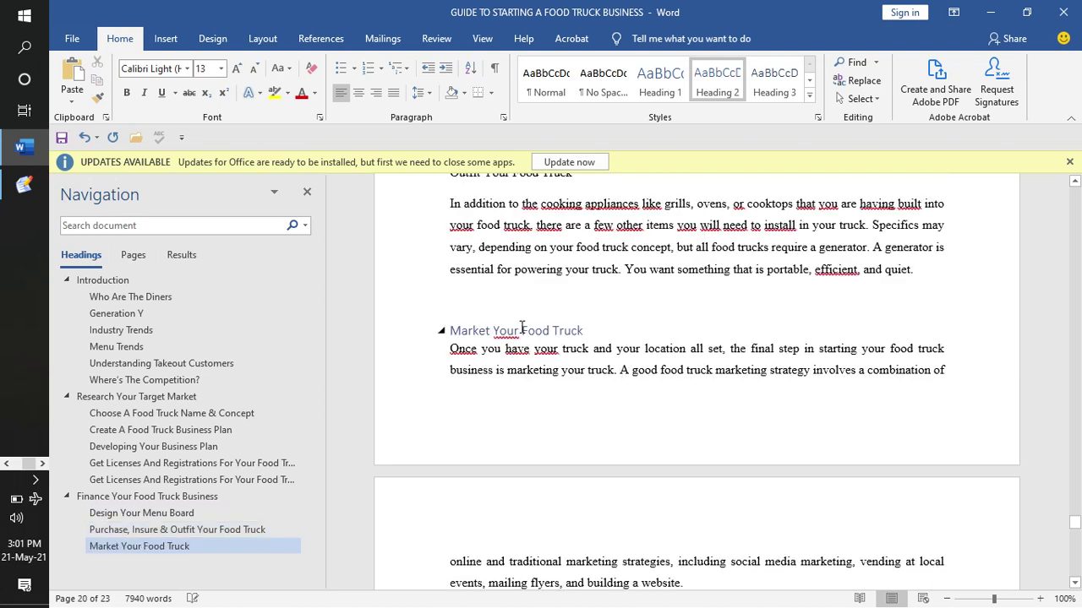
Apply Heading 2 to the Tips For Creating A Food Truck Business Plan and Pros & Cons Of Starting A Food Truck titles.
scroll(521, 328, "down", 1)
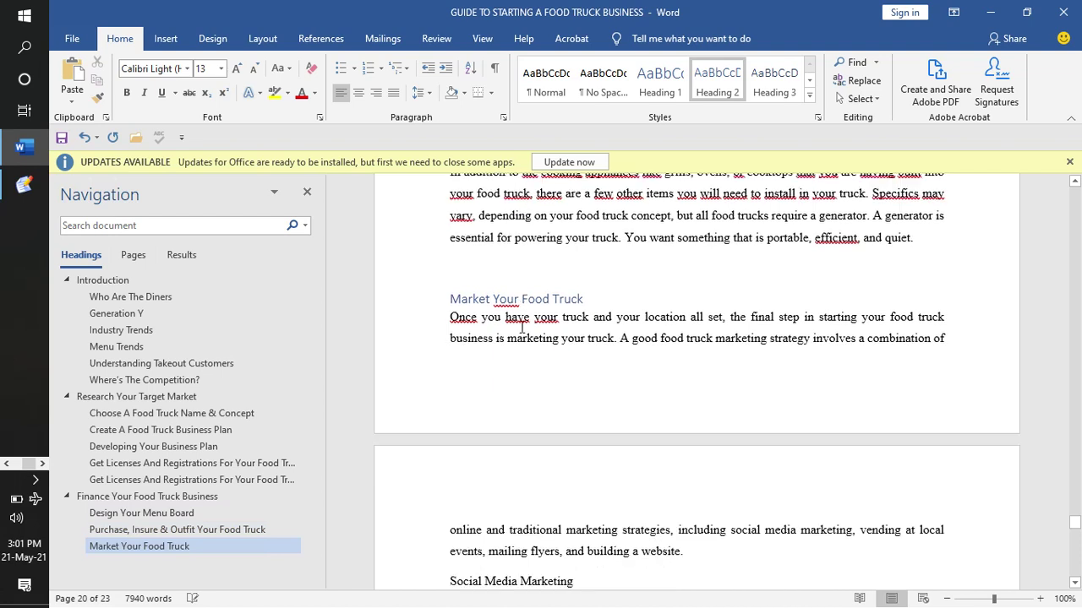
scroll(521, 328, "down", 20)
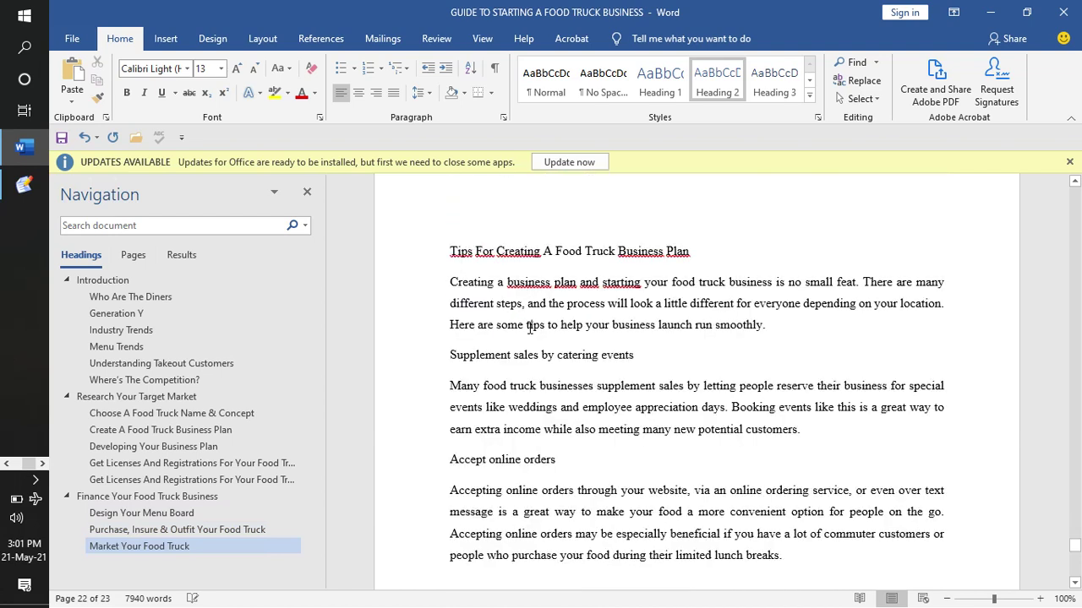
scroll(530, 328, "up", 3)
left_click(535, 360)
key("ctrl+alt+2")
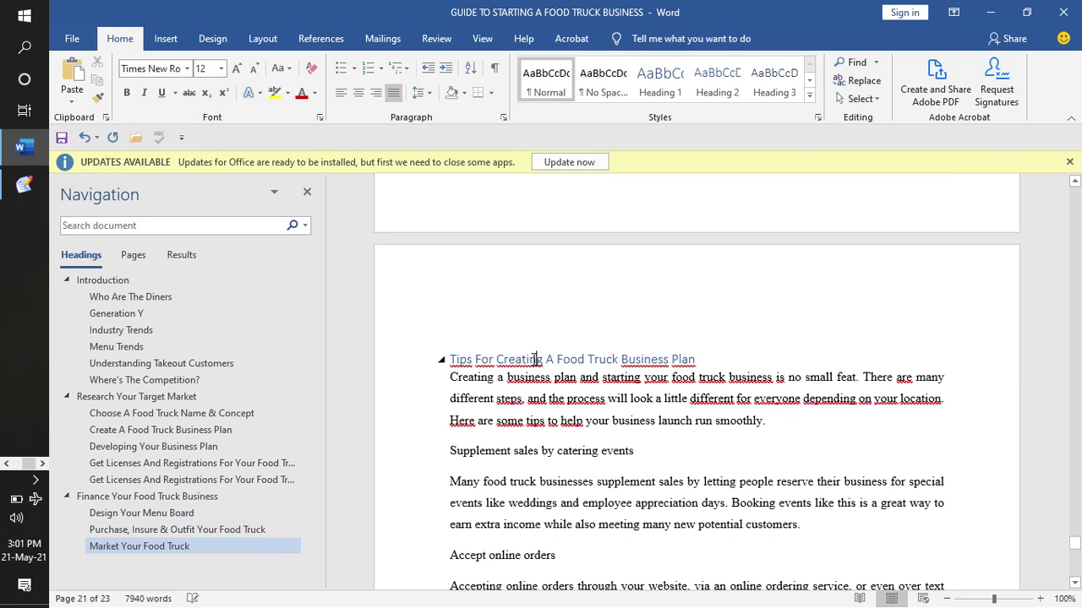
scroll(534, 360, "down", 6)
scroll(534, 359, "down", 3)
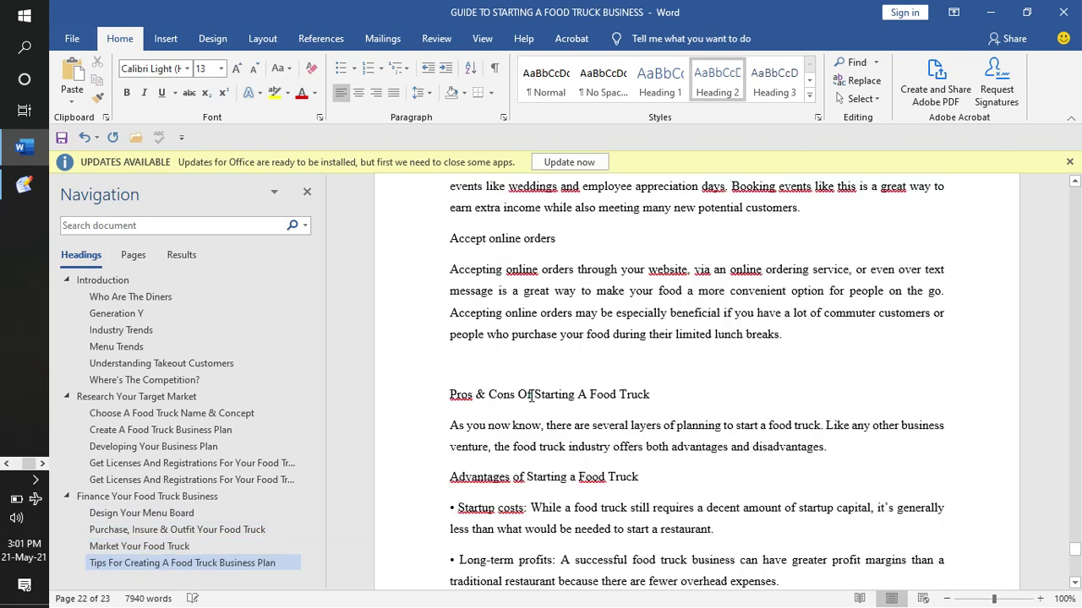
left_click(531, 394)
key("ctrl+alt+2")
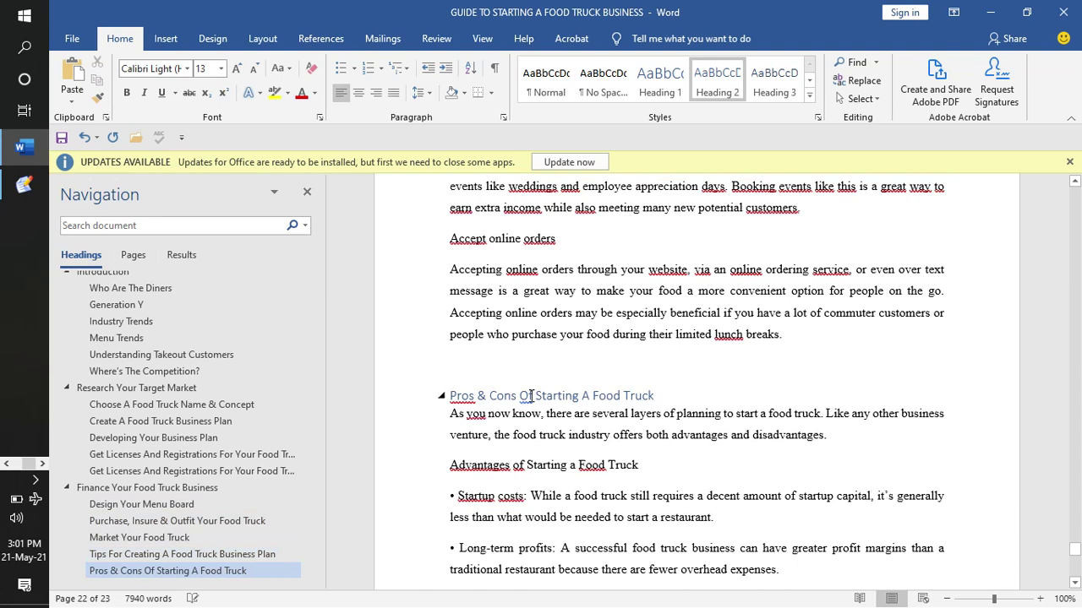
Check the rest of the document through its end for untreated titles and save it.
scroll(531, 395, "down", 7)
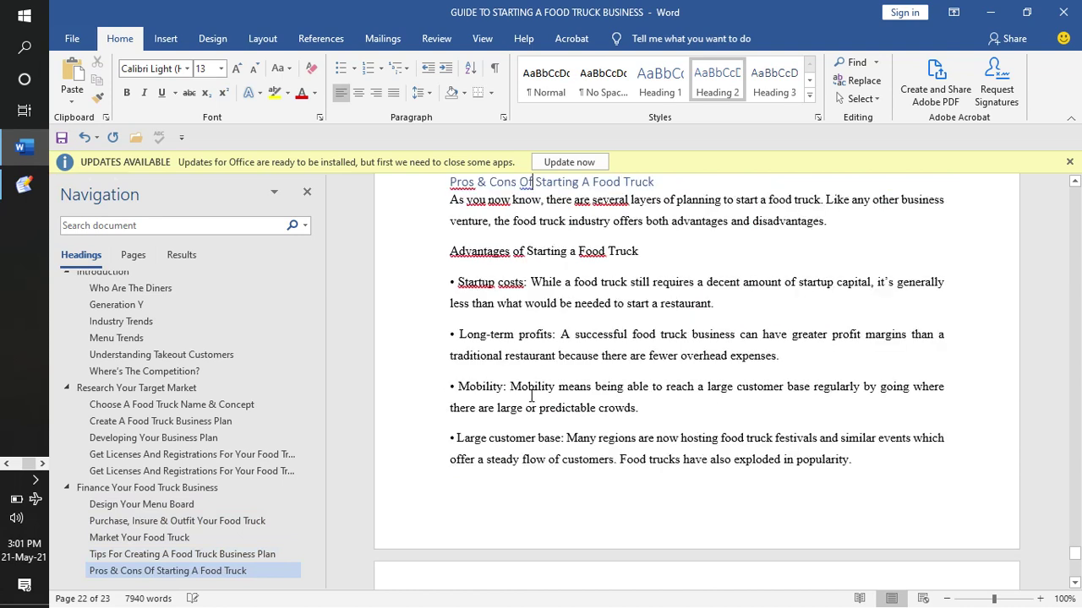
scroll(531, 394, "down", 15)
key("ctrl+s")
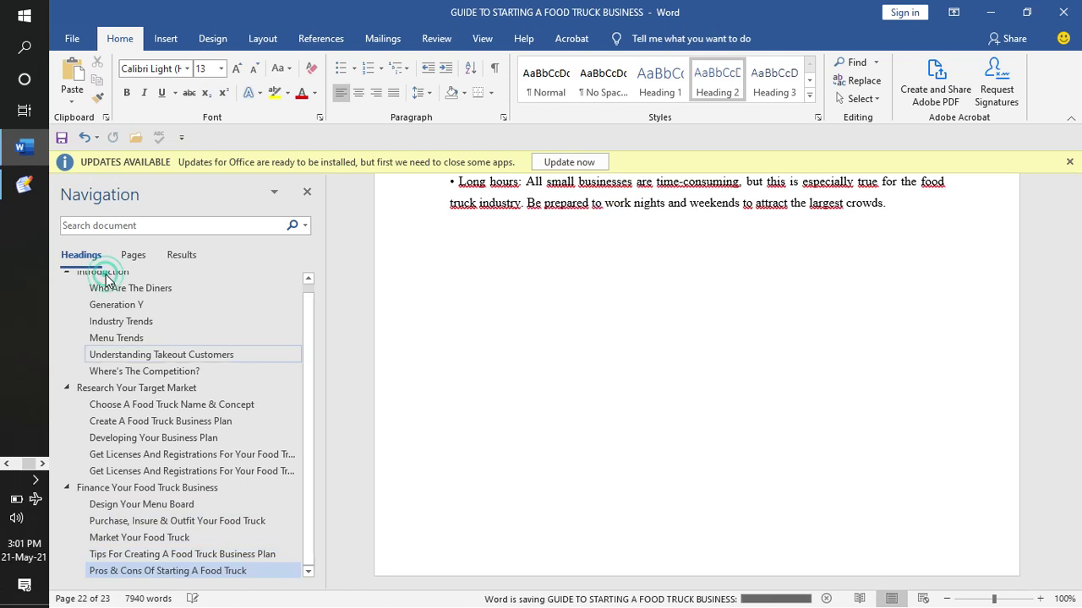
Return to the Introduction and delete the empty lines above the Who Are The Diners and Generation Y headings.
scroll(106, 277, "up", 1)
left_click(106, 279)
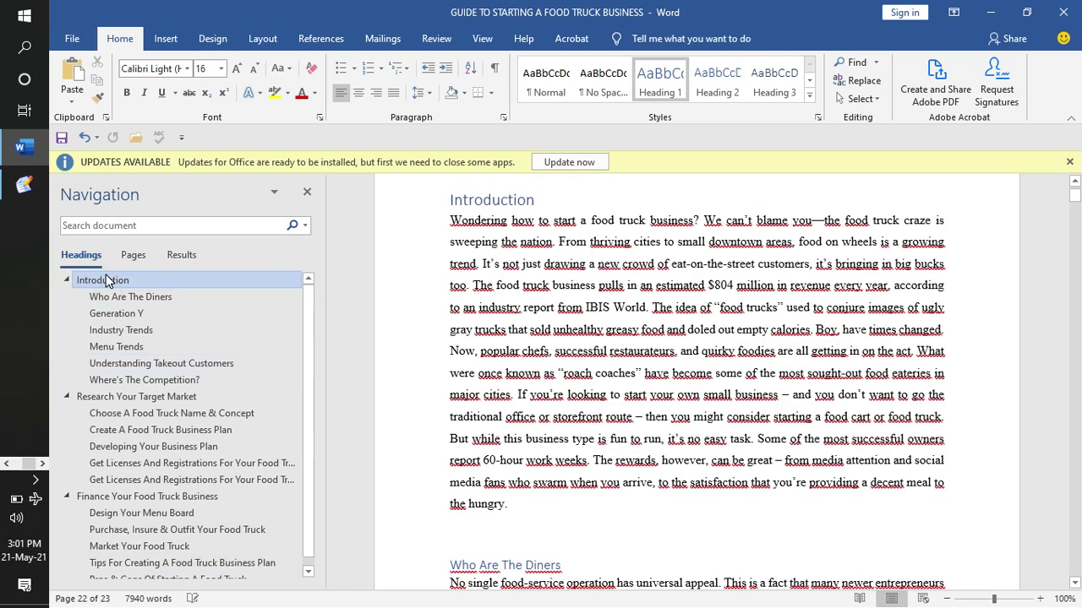
left_click(453, 533)
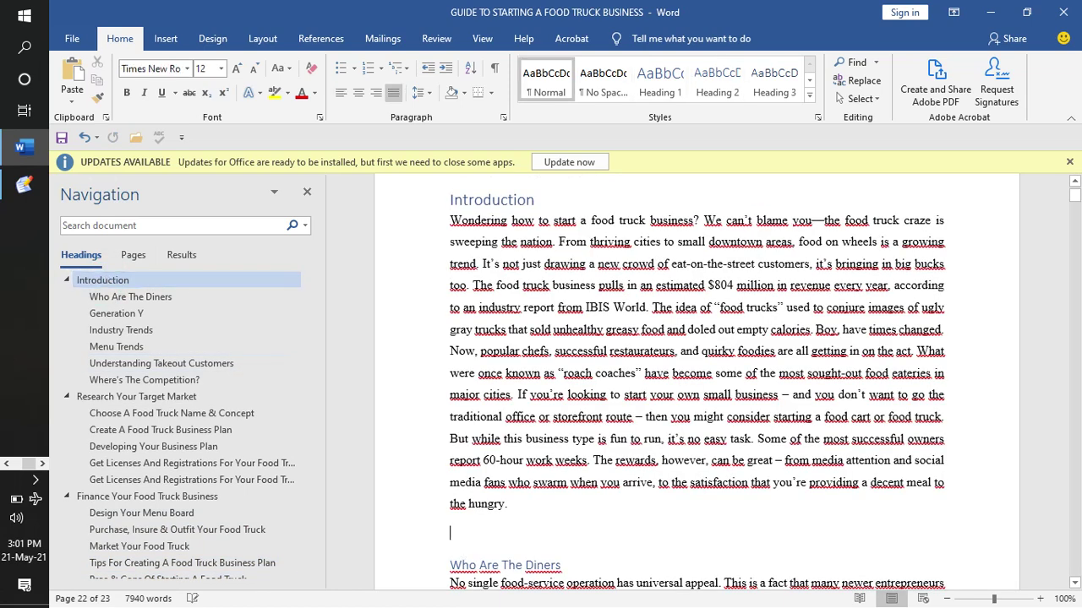
key("BackSpace")
scroll(696, 380, "down", 1)
scroll(445, 284, "down", 4)
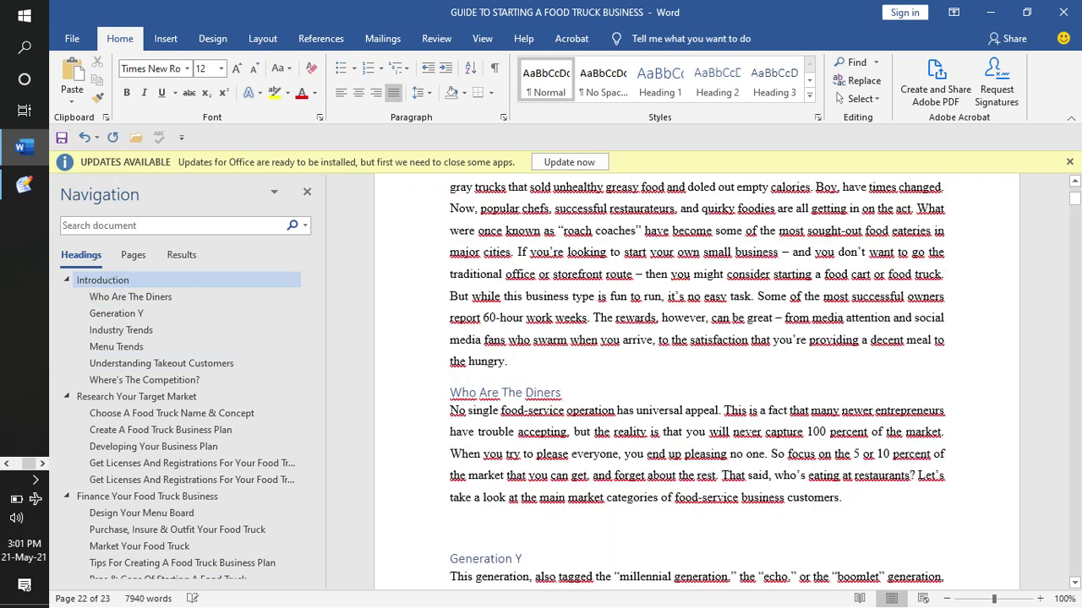
left_click(444, 284)
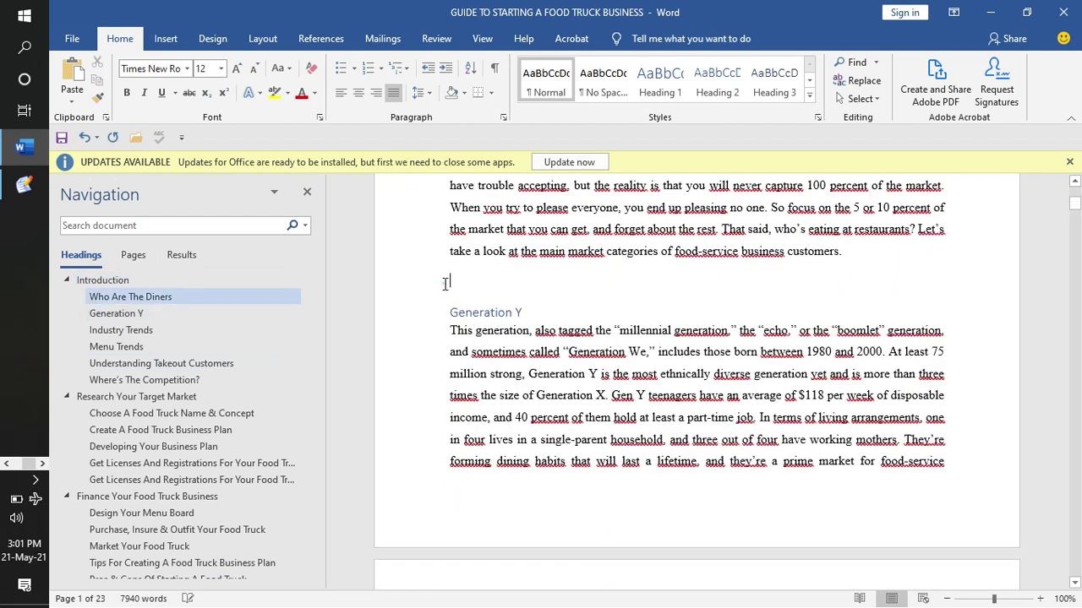
key("BackSpace")
Delete the empty lines above the Industry Trends and Menu Trends headings.
scroll(444, 280, "down", 4)
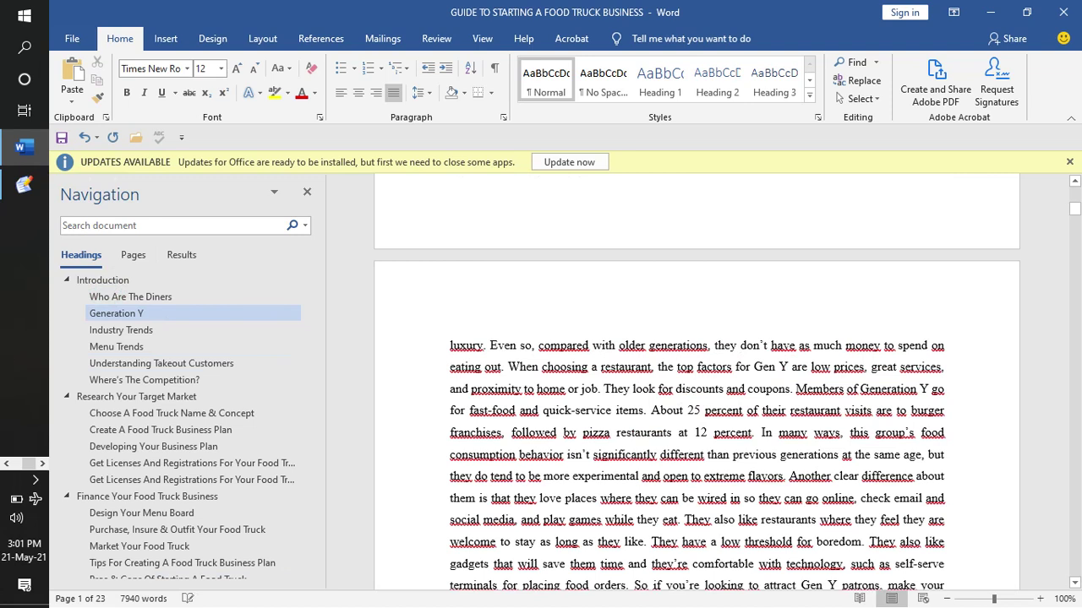
scroll(445, 321, "down", 4)
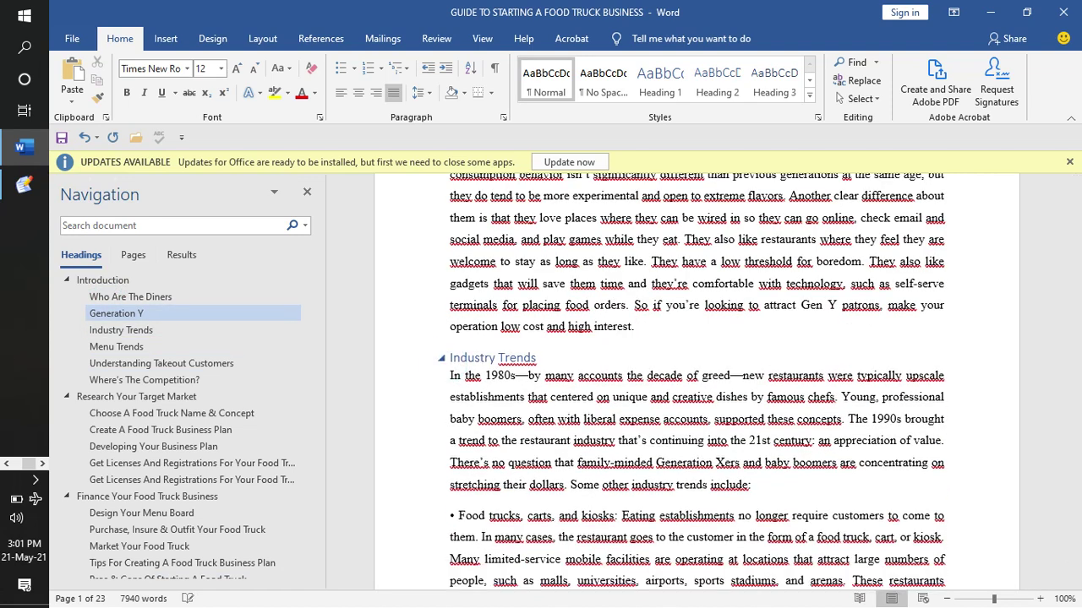
scroll(444, 358, "down", 4)
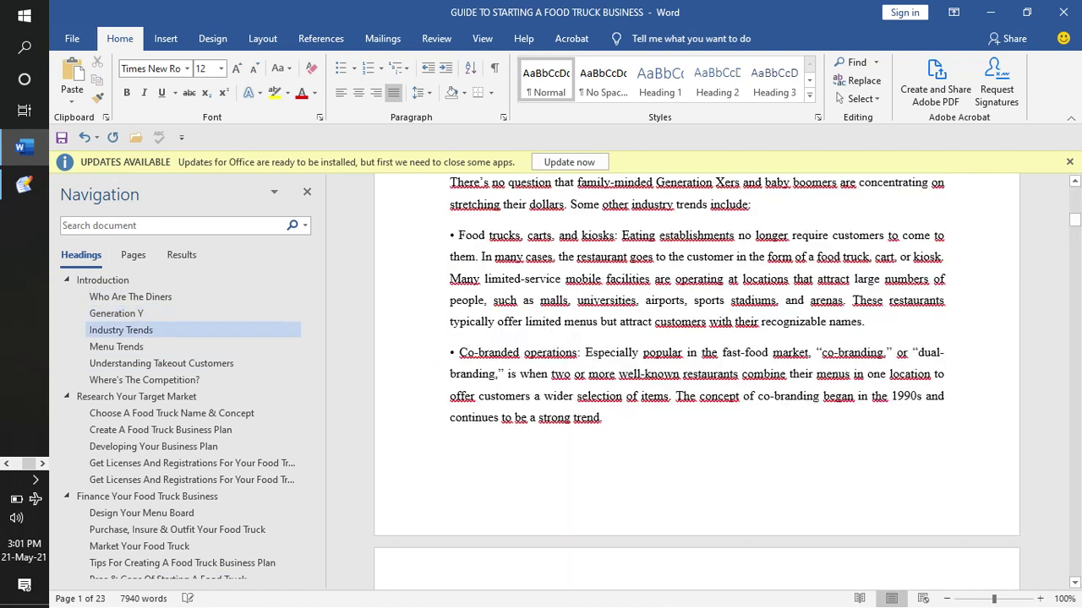
scroll(448, 327, "down", 12)
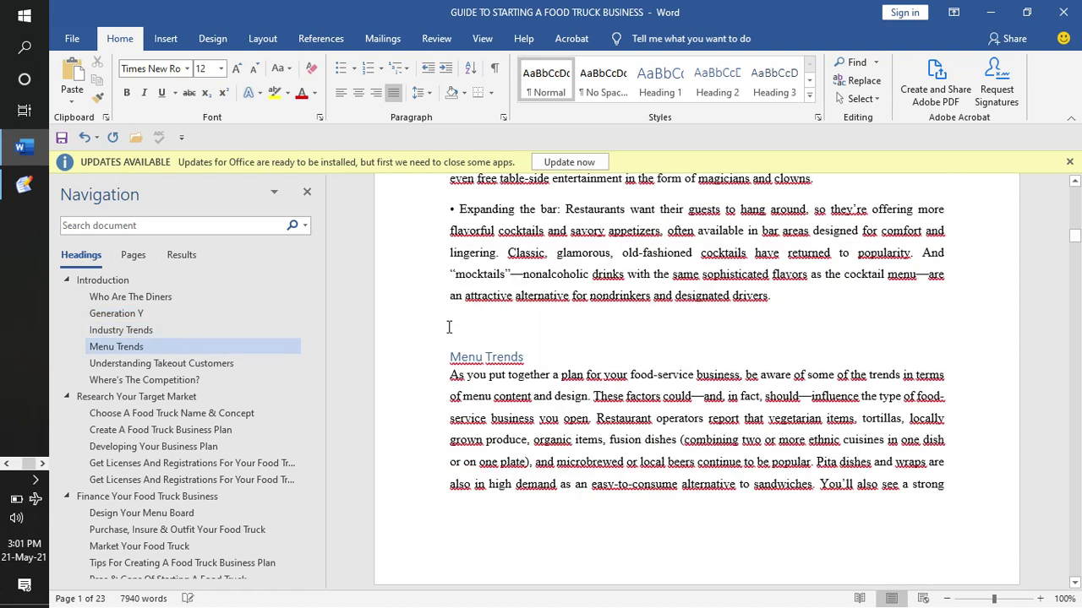
key("BackSpace")
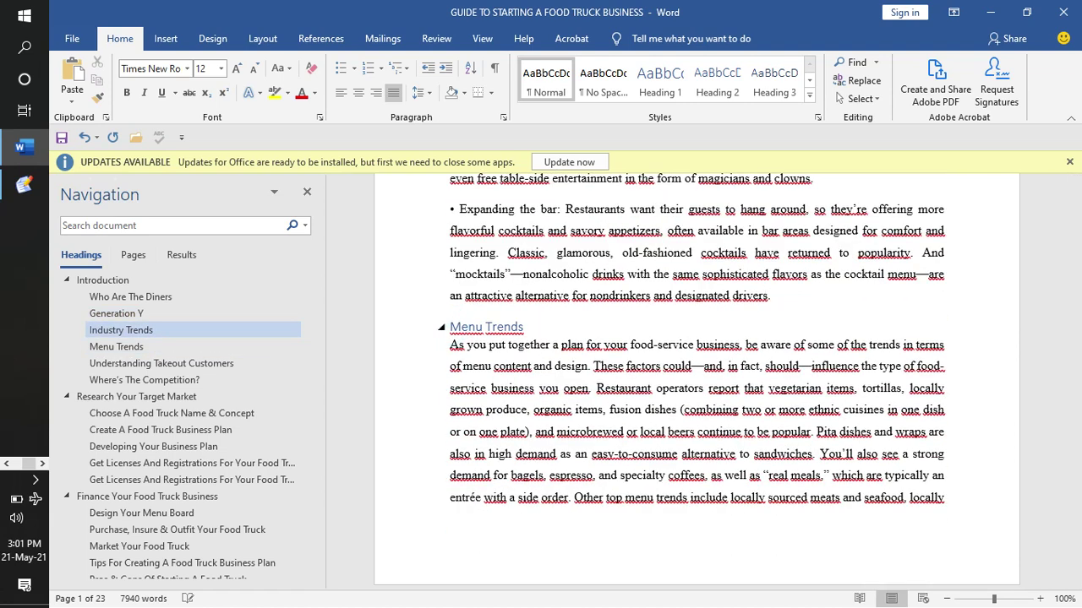
Delete the empty lines above the Understanding Takeout Customers and Where's The Competition? headings.
scroll(696, 380, "down", 6)
scroll(697, 380, "down", 10)
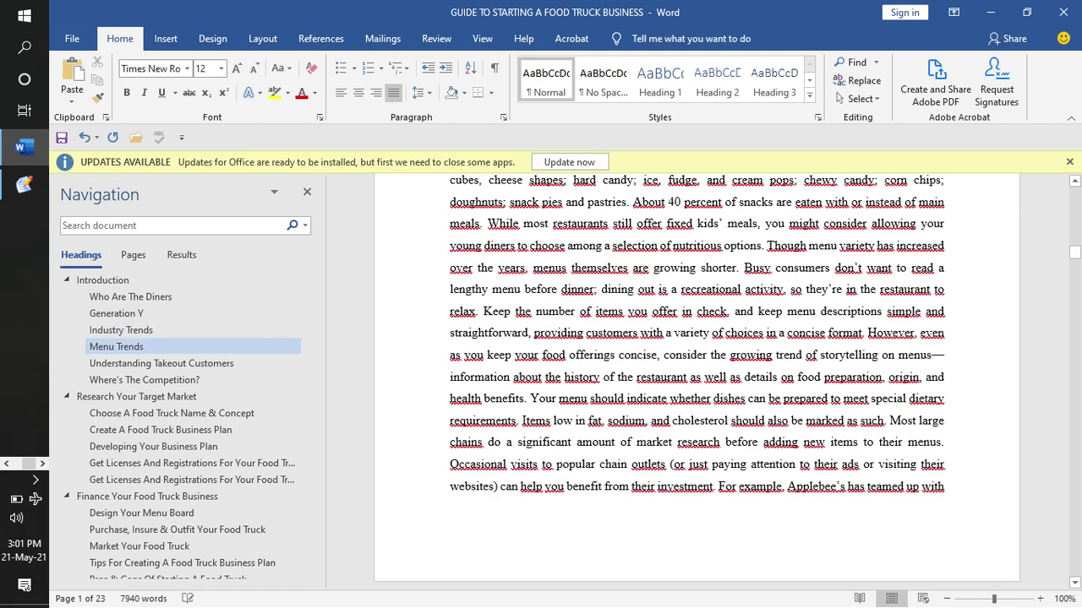
scroll(448, 345, "down", 6)
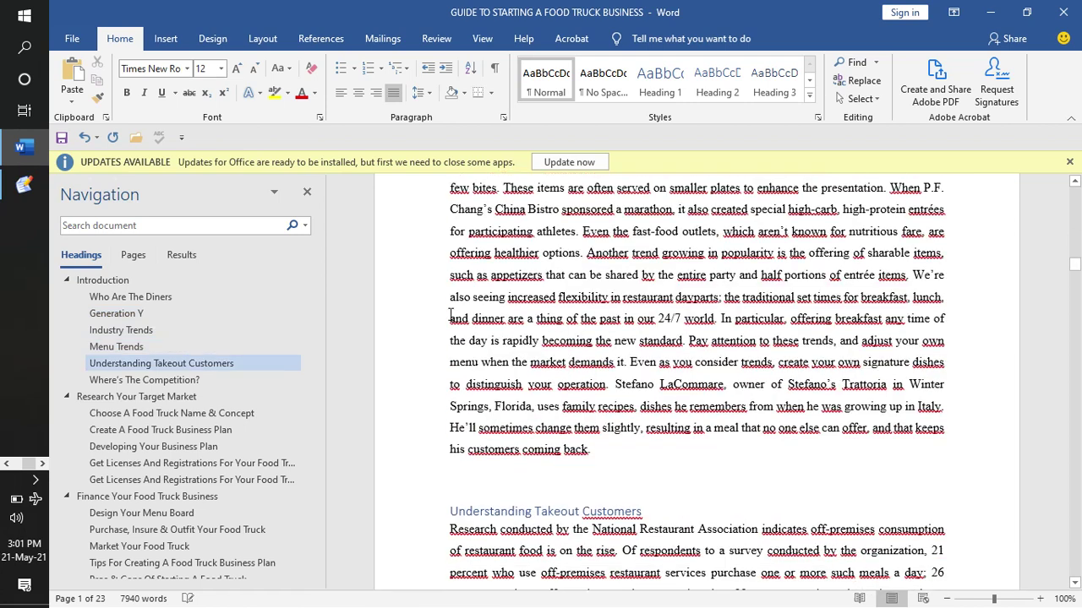
scroll(448, 346, "down", 5)
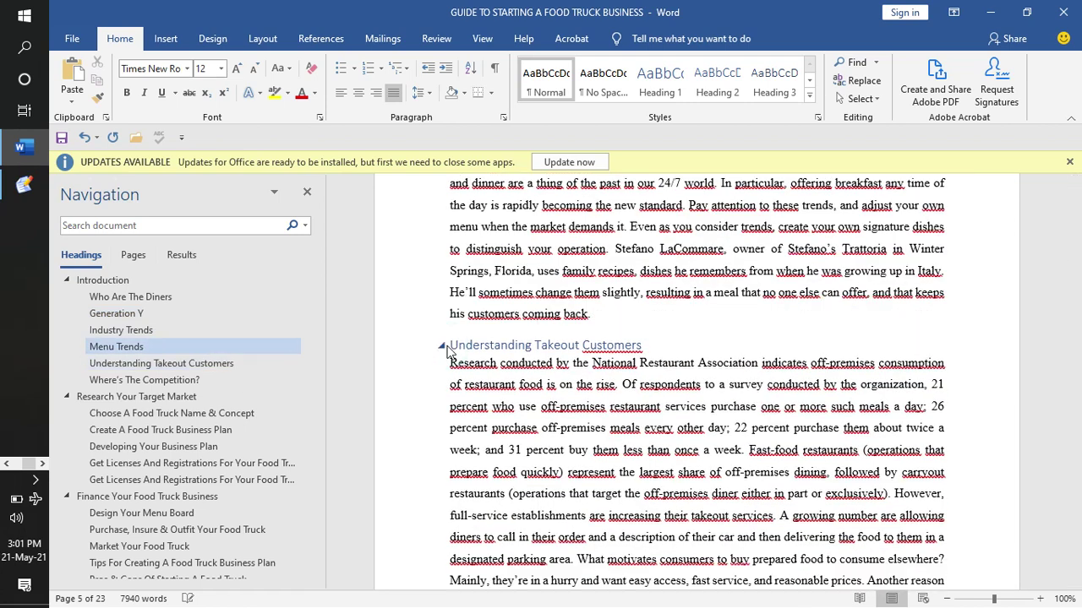
scroll(447, 346, "down", 3)
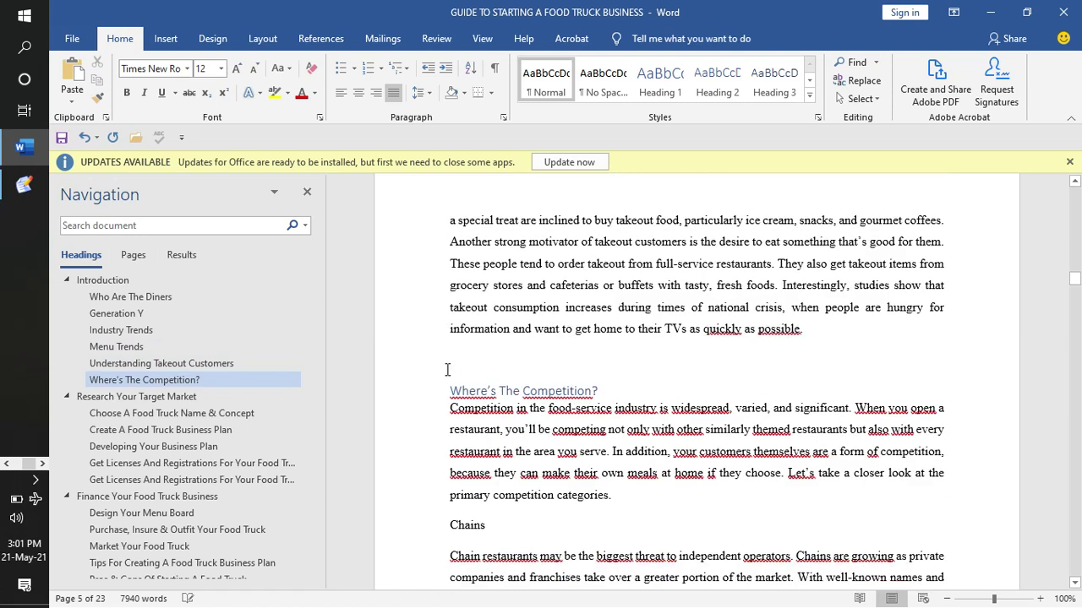
scroll(447, 369, "down", 3)
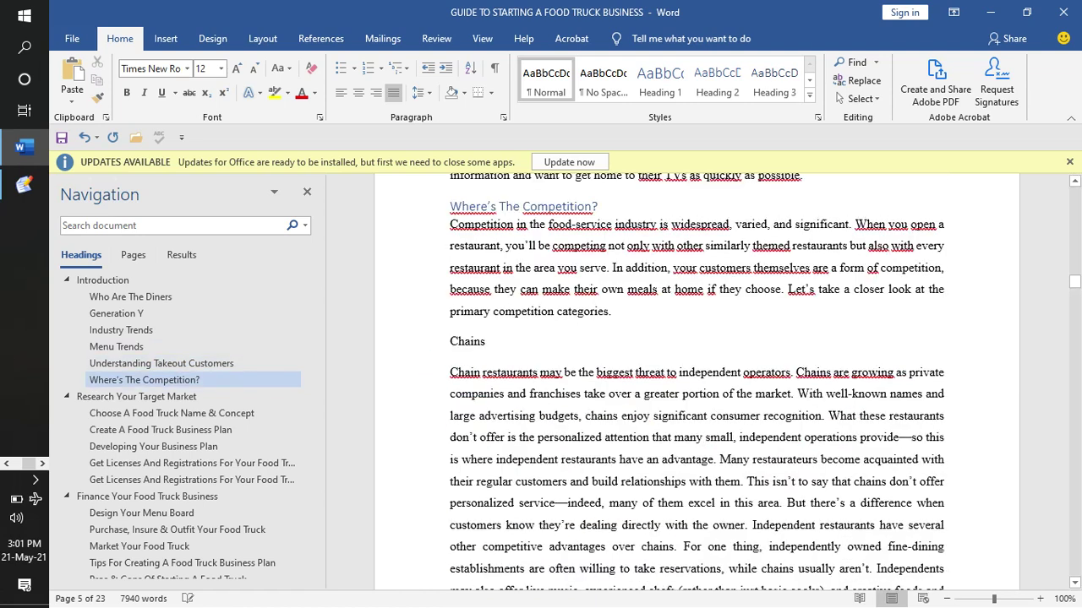
Delete the empty lines above the Research Your Target Market and Choose A Food Truck Name & Concept headings.
scroll(447, 356, "down", 15)
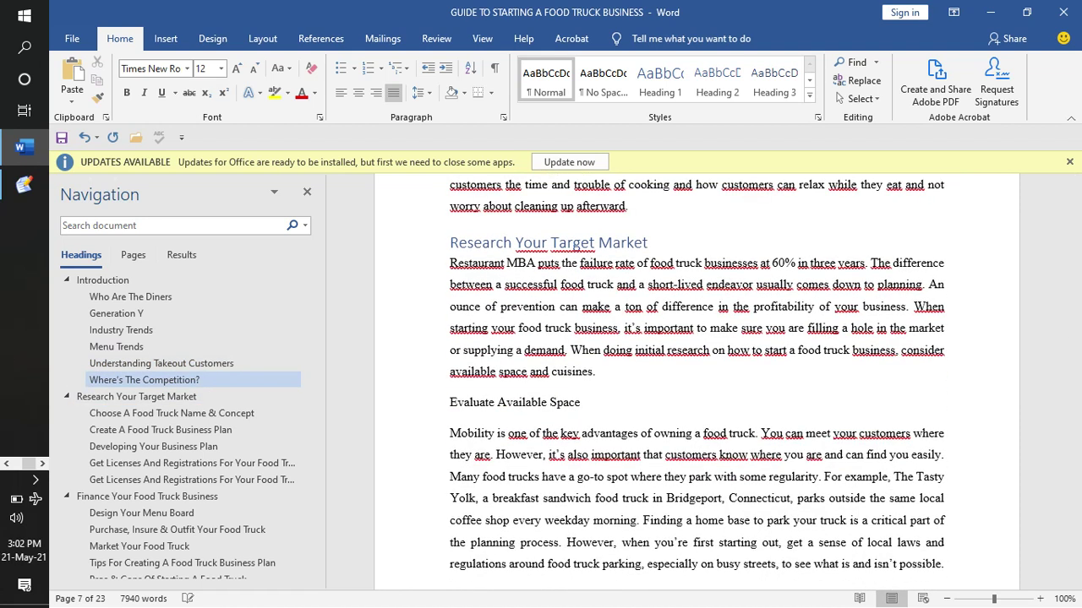
scroll(697, 380, "down", 2)
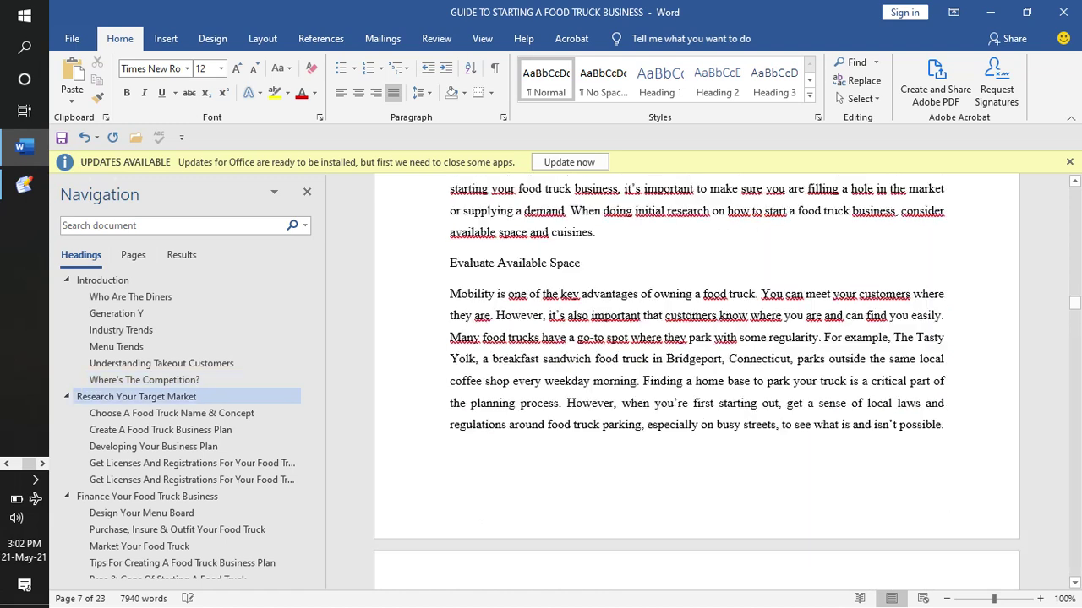
scroll(697, 380, "down", 2)
scroll(440, 390, "down", 4)
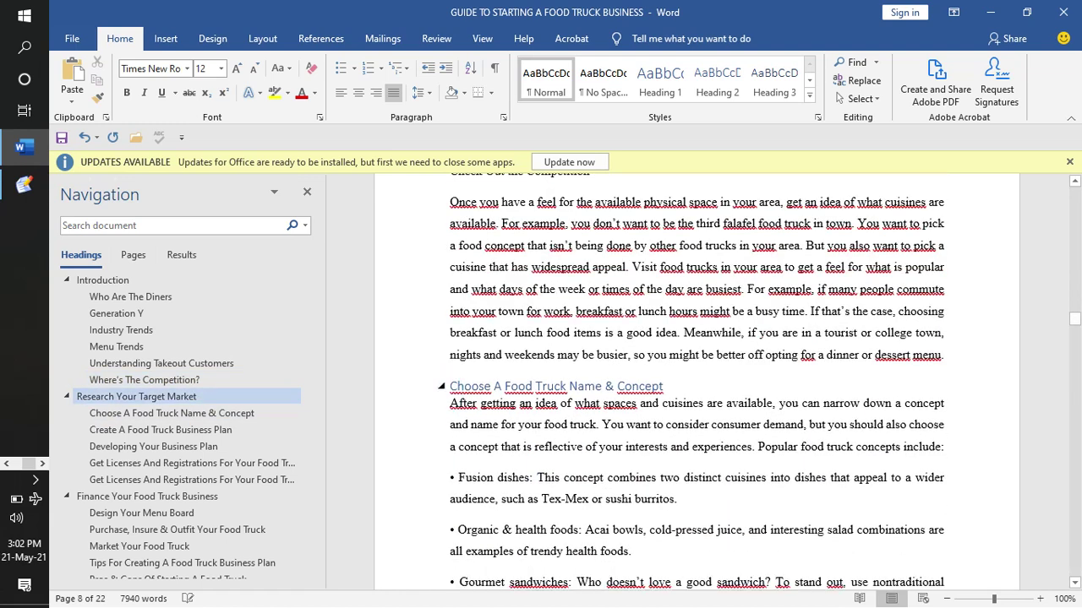
scroll(697, 380, "down", 2)
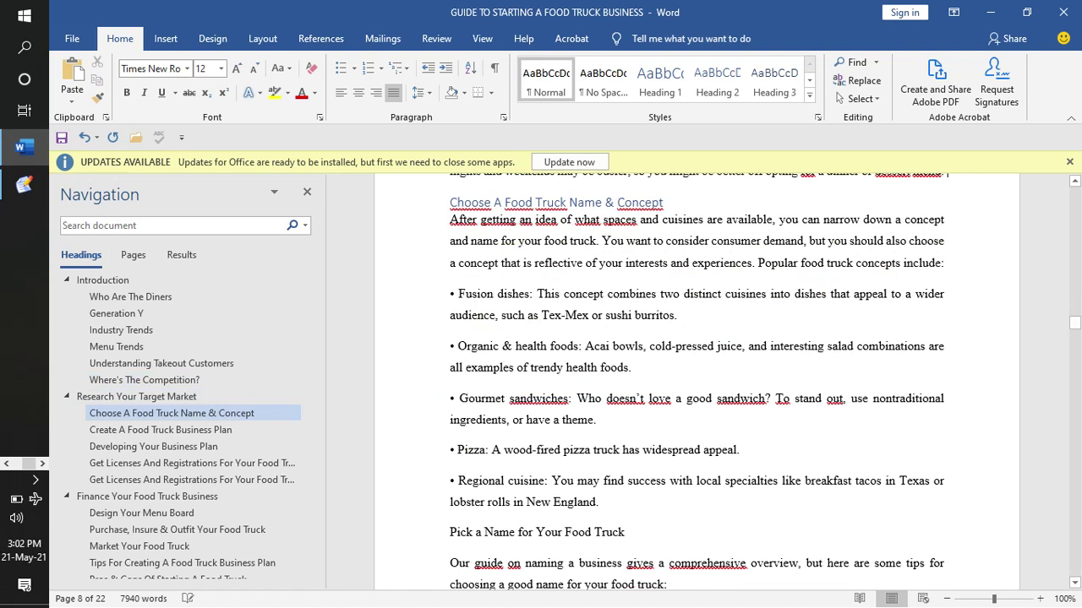
Delete the empty lines above the Create A Food Truck Business Plan and Developing Your Business Plan headings.
scroll(443, 355, "down", 8)
scroll(444, 355, "down", 2)
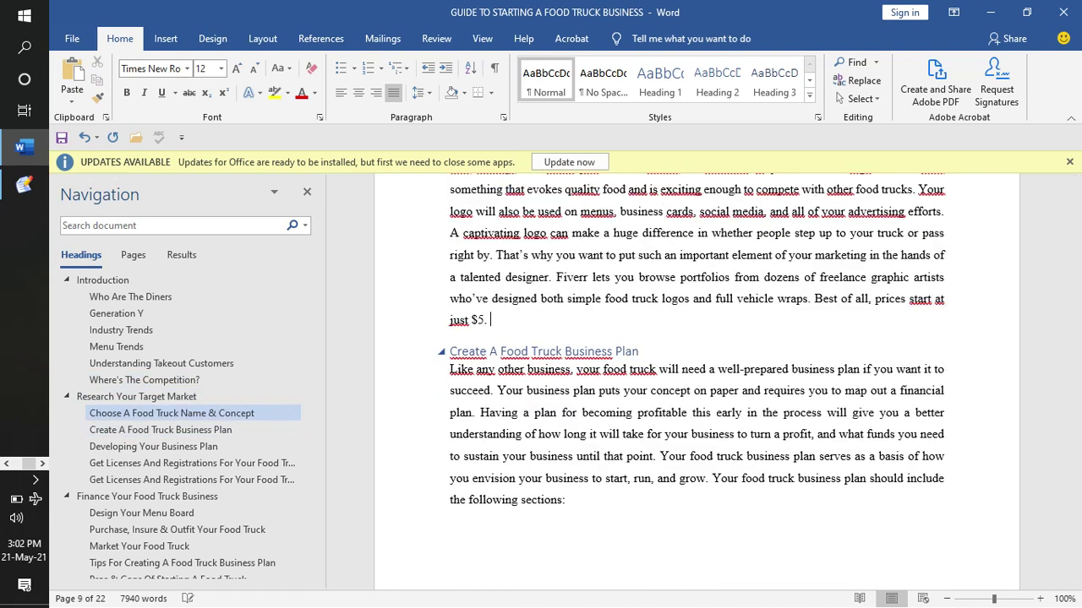
scroll(697, 380, "down", 2)
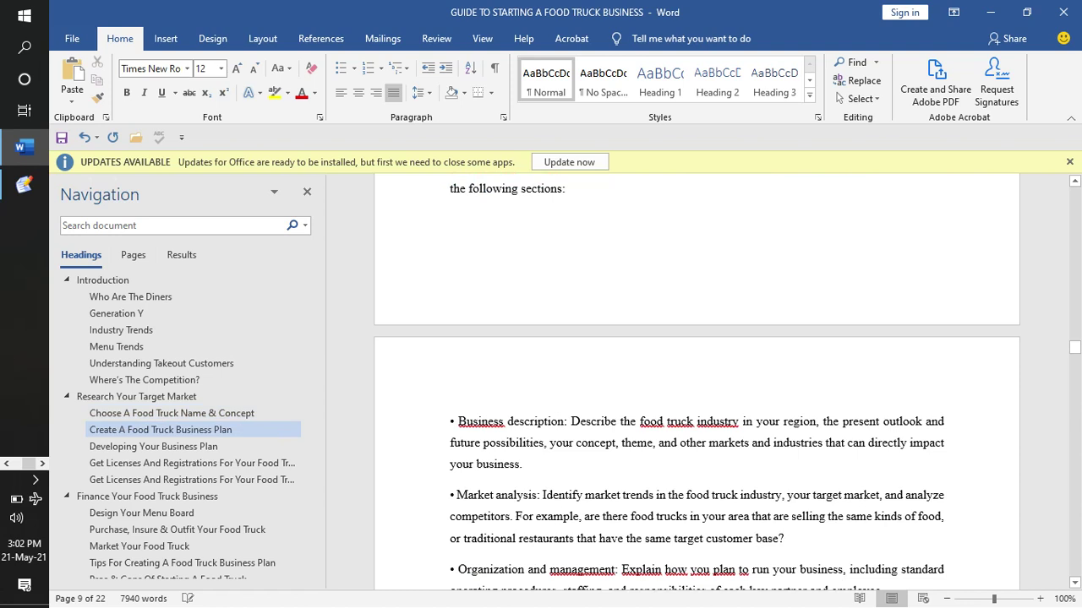
scroll(697, 380, "down", 7)
scroll(444, 299, "down", 3)
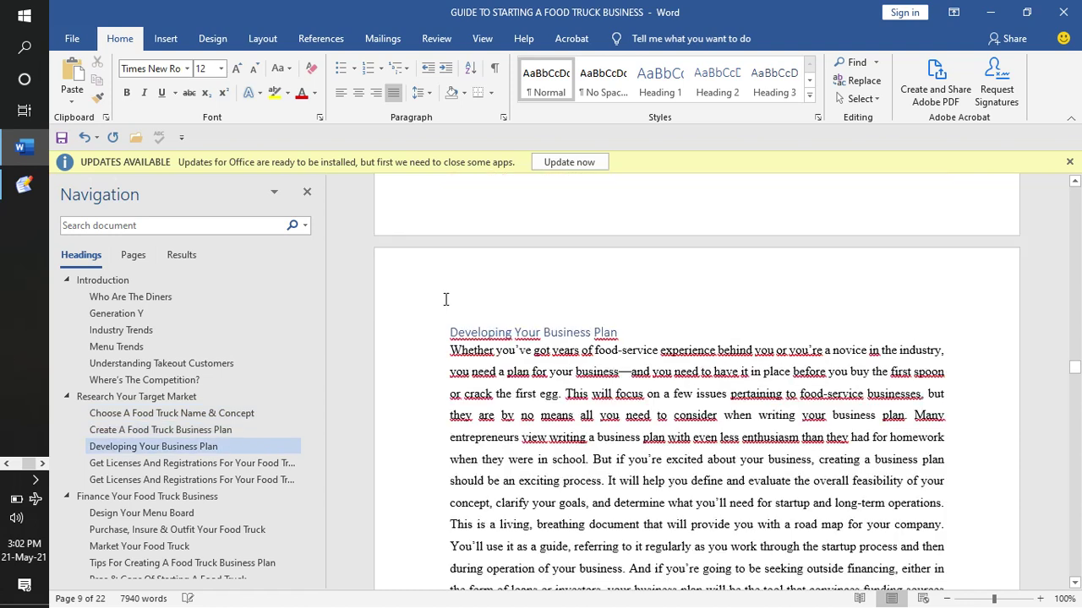
scroll(445, 246, "up", 1)
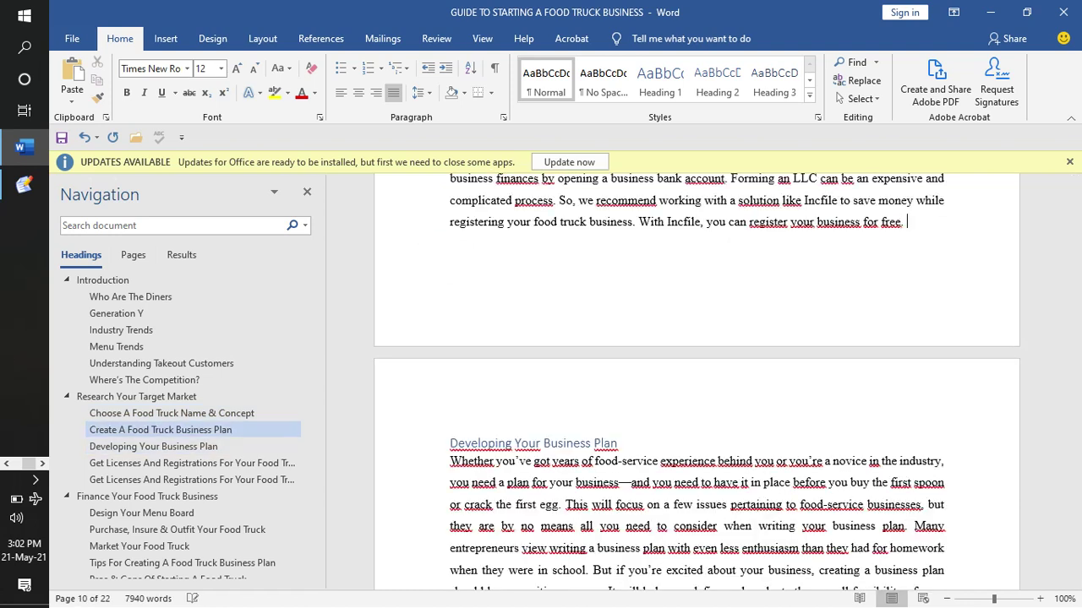
left_click(445, 251)
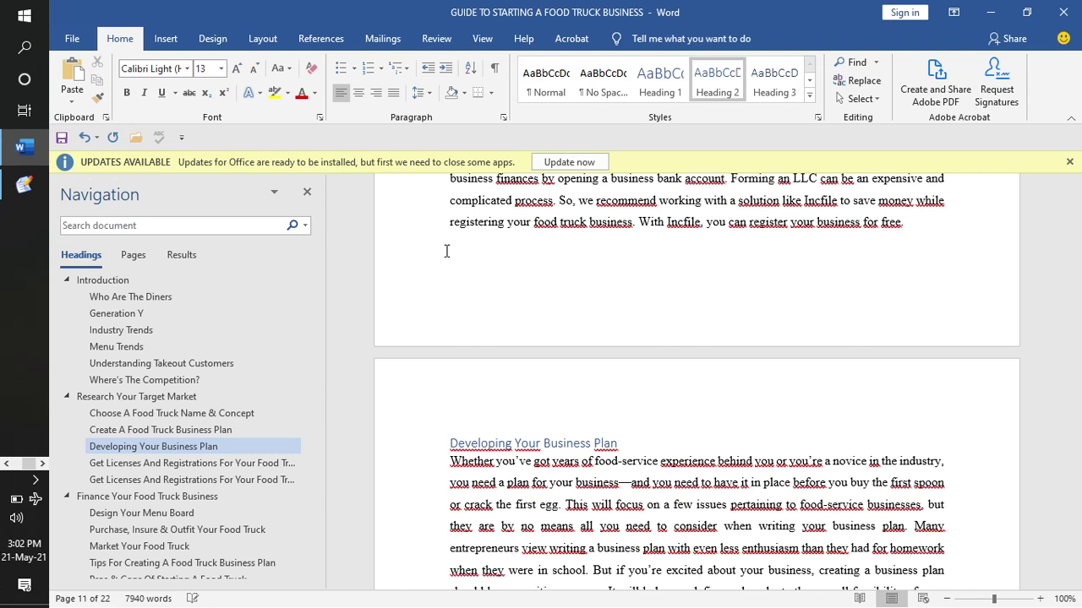
Delete the empty line above the first Get Licenses And Registrations For Your Food Truck heading.
scroll(446, 250, "down", 3)
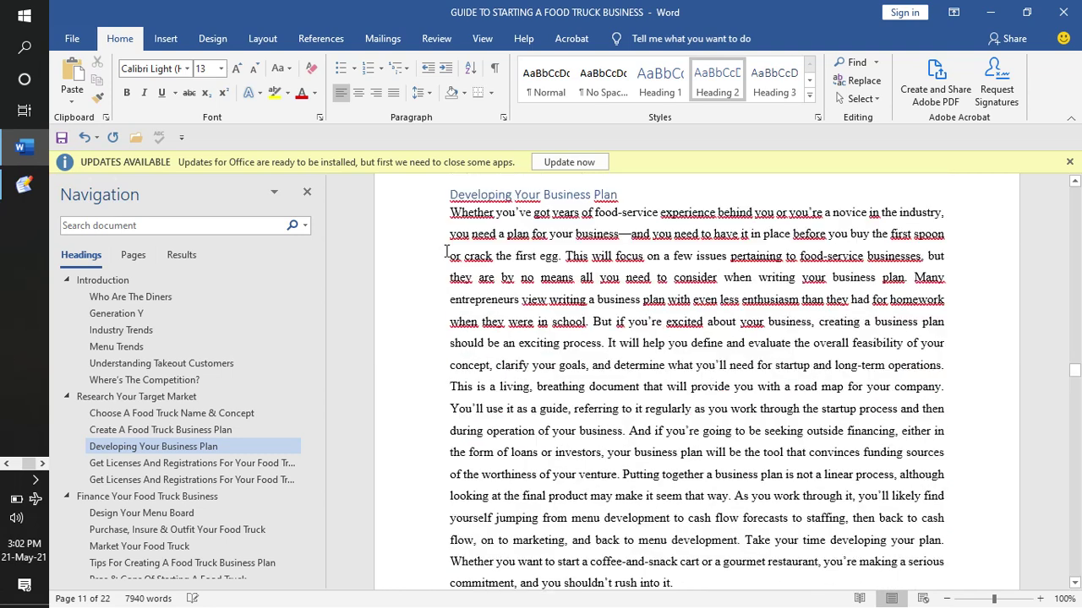
scroll(446, 251, "down", 5)
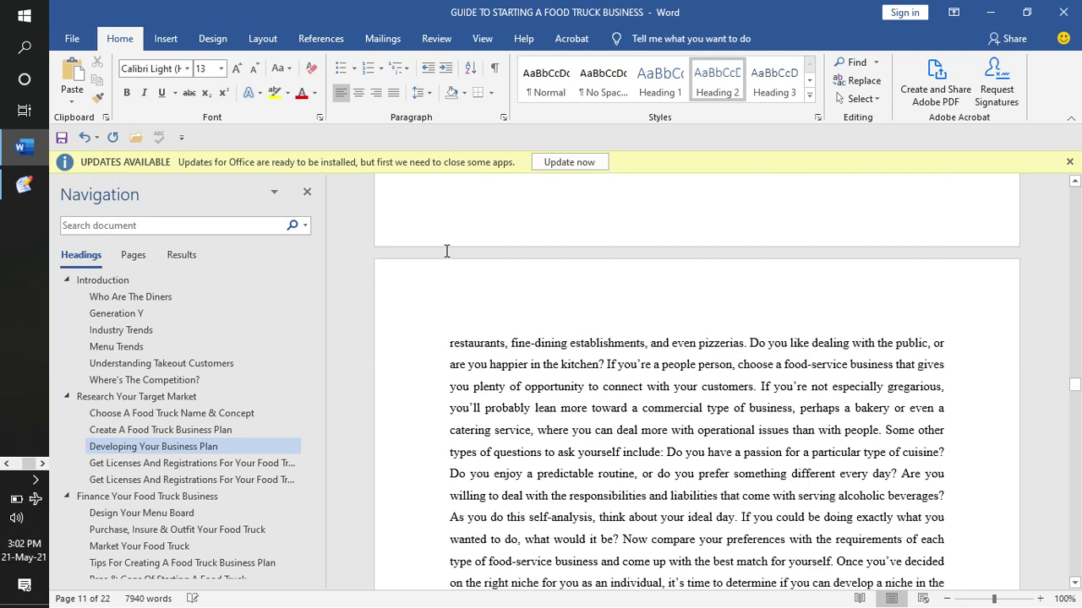
scroll(446, 251, "down", 2)
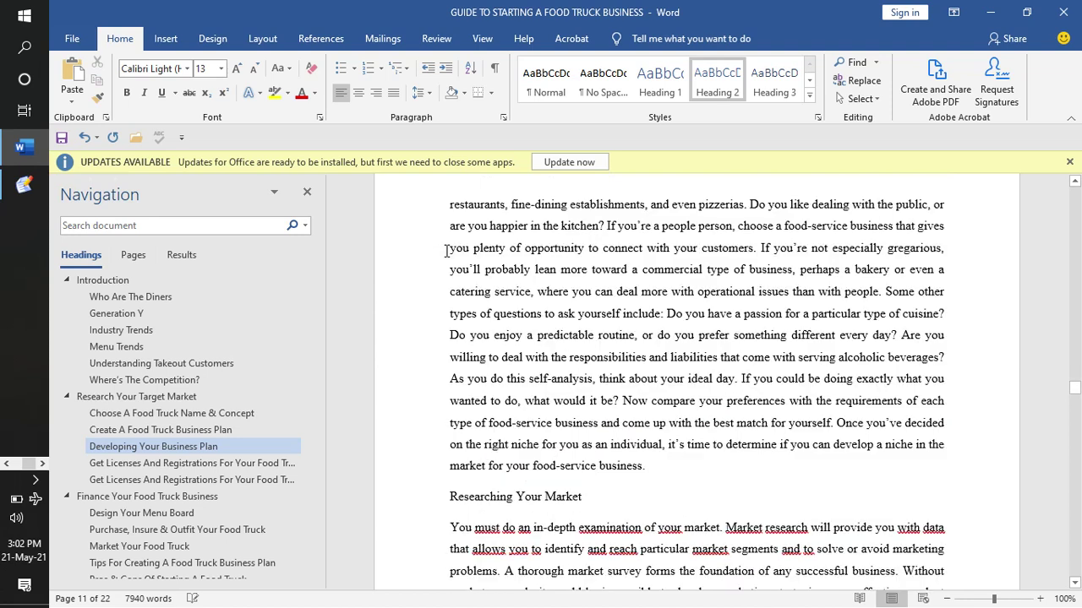
scroll(446, 251, "down", 8)
scroll(446, 251, "down", 8)
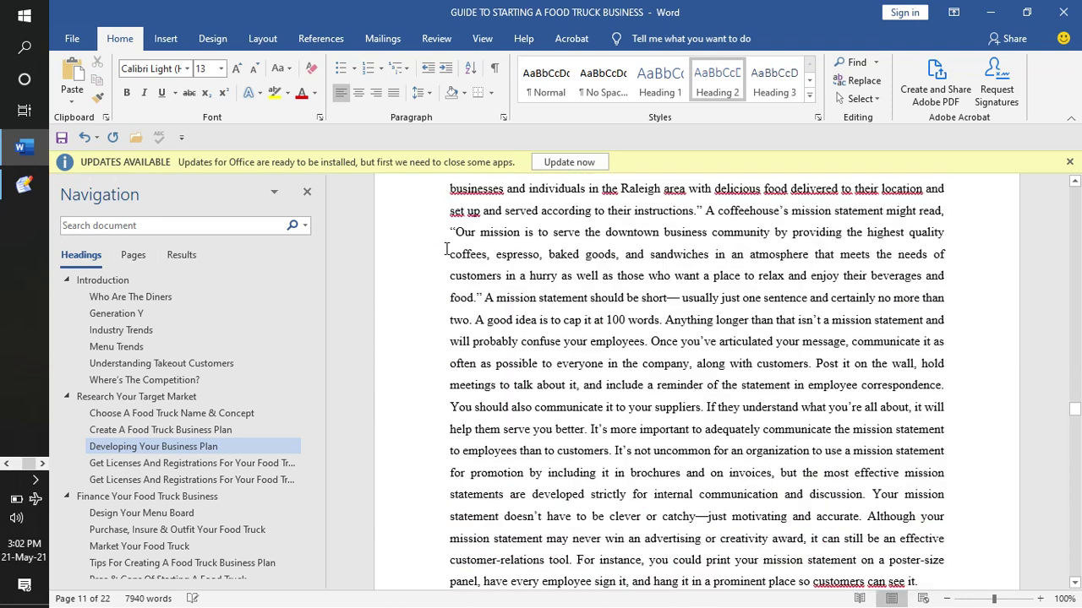
scroll(446, 249, "down", 6)
scroll(442, 214, "up", 1)
key("Delete")
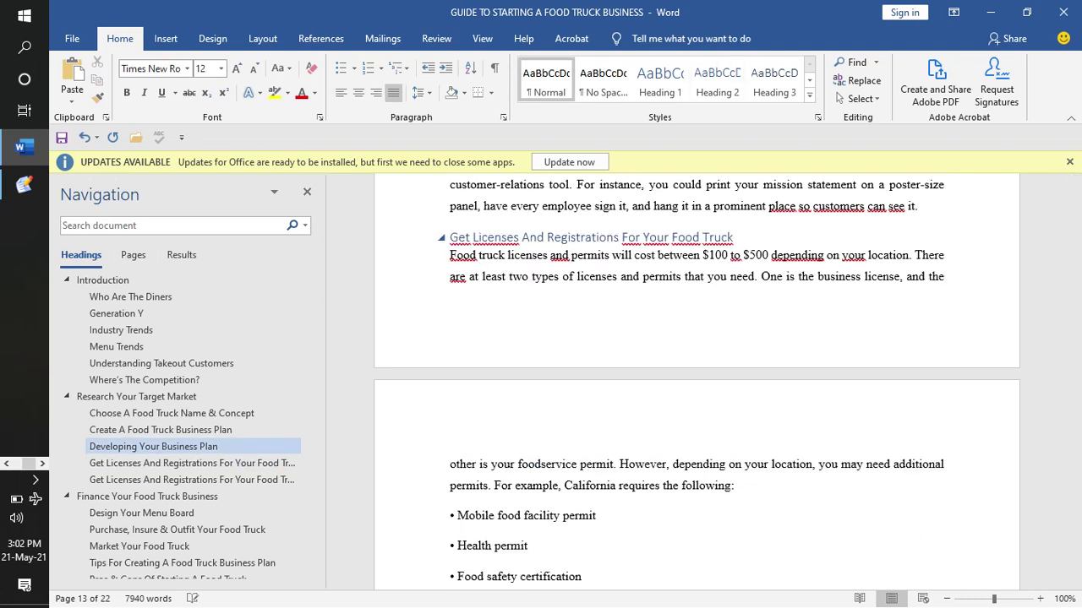
Delete the empty line above the second Get Licenses And Registrations For Your Food Truck heading.
scroll(442, 270, "down", 6)
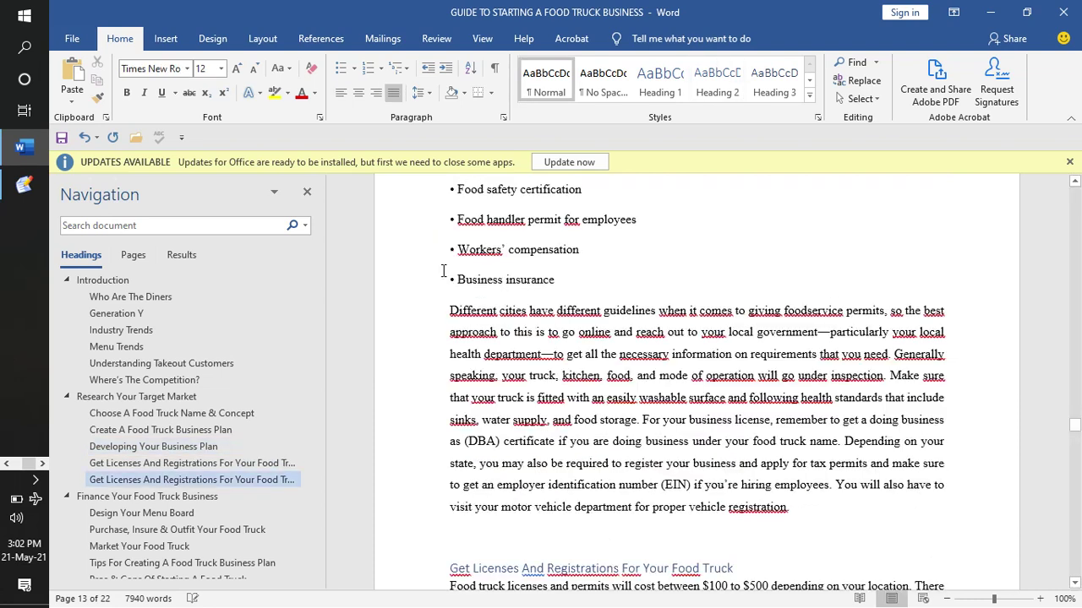
scroll(446, 283, "down", 4)
left_click(447, 302)
key("BackSpace")
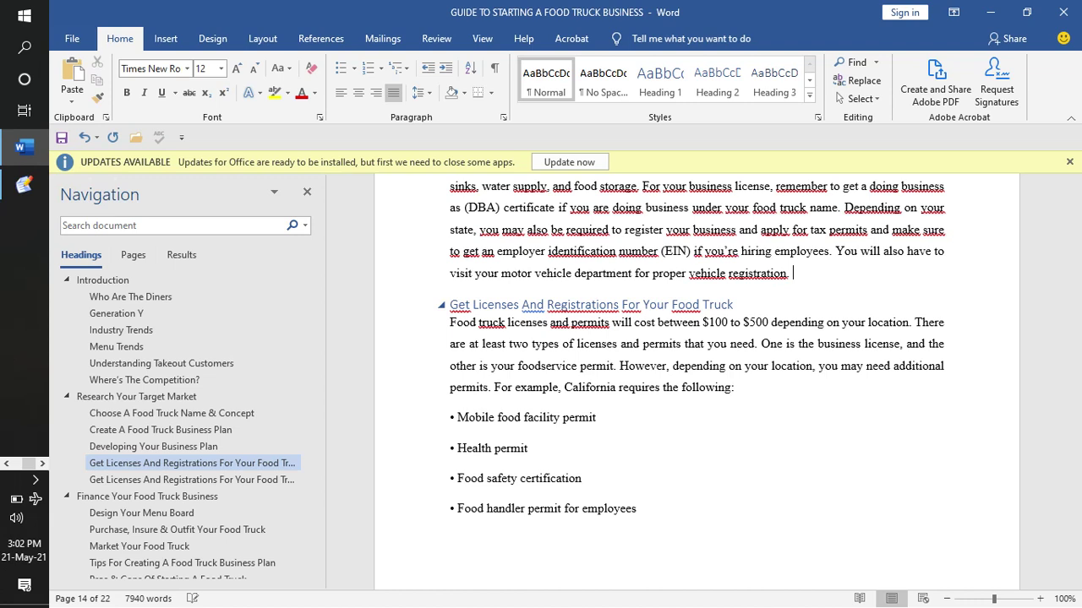
Delete all the empty lines above the Finance Your Food Truck Business heading.
scroll(696, 381, "down", 7)
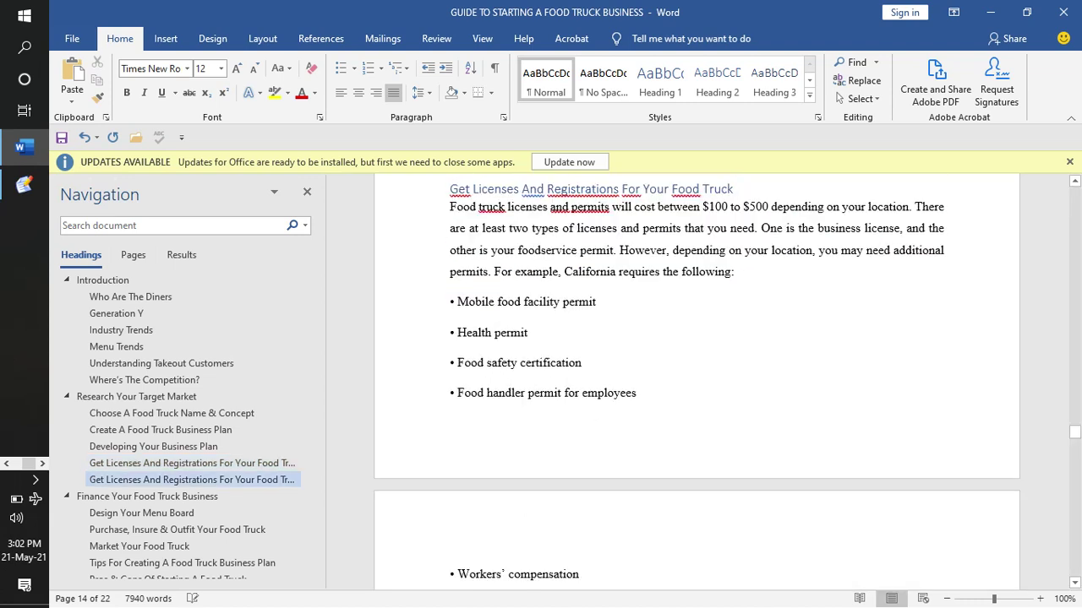
scroll(697, 380, "down", 8)
scroll(696, 380, "up", 6)
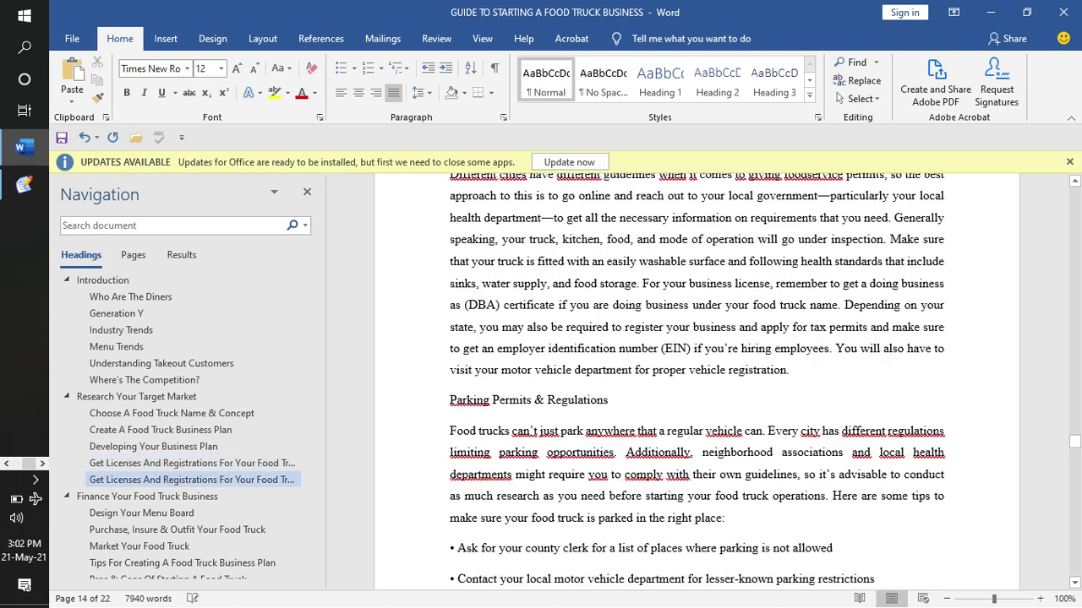
scroll(697, 381, "down", 1)
scroll(696, 380, "down", 6)
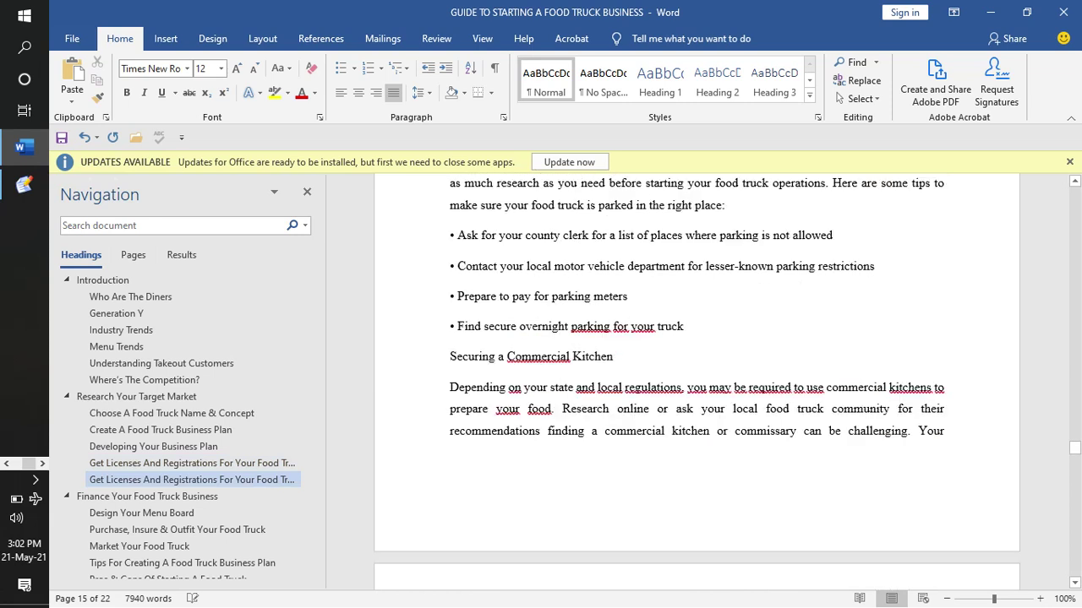
scroll(696, 380, "down", 11)
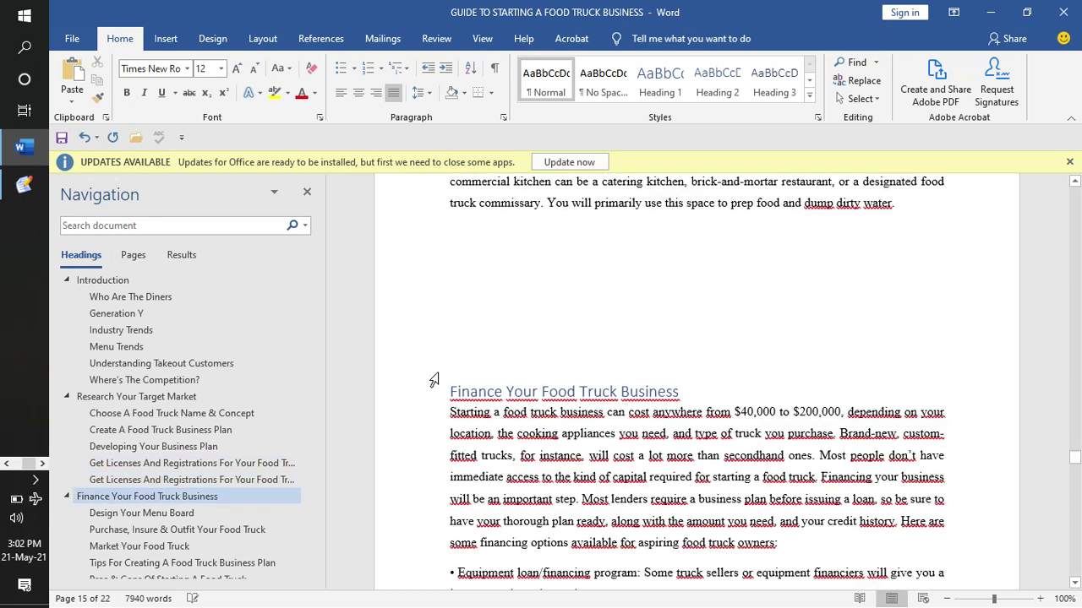
left_click(448, 366)
key("BackSpace")
key("BackSpace")
key("BackSpace")
key("BackSpace")
key("BackSpace")
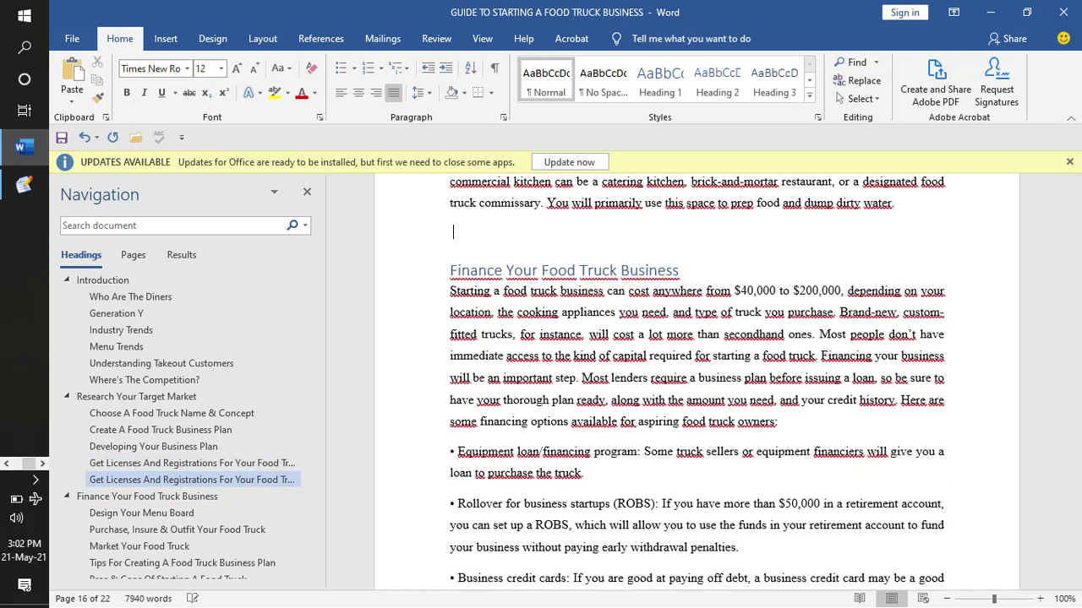
key("BackSpace")
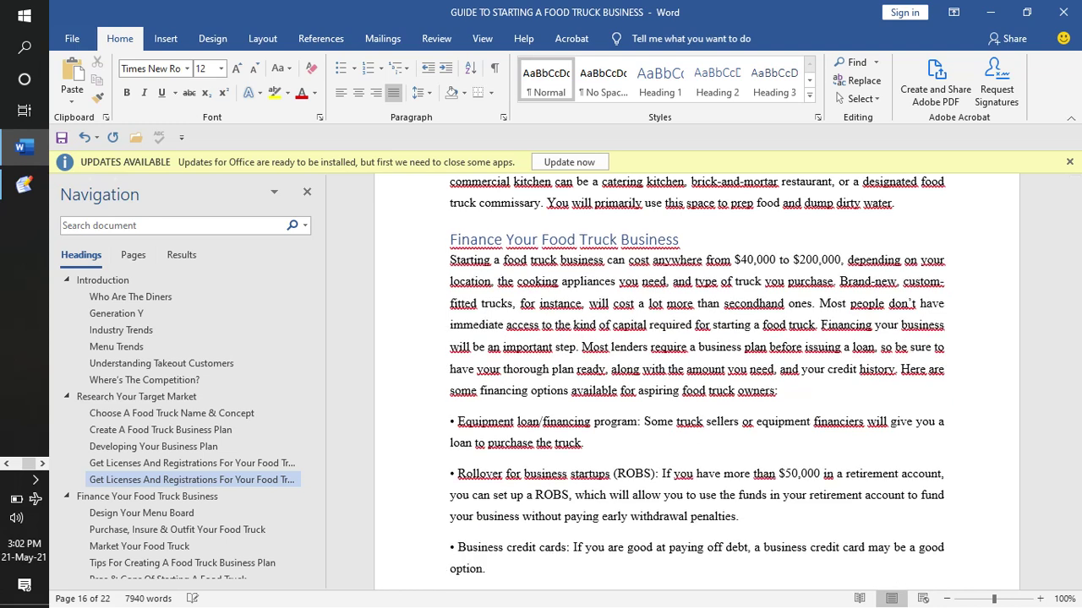
Delete the empty lines above the Design Your Menu Board and Purchase, Insure & Outfit Your Food Truck headings.
scroll(696, 380, "down", 2)
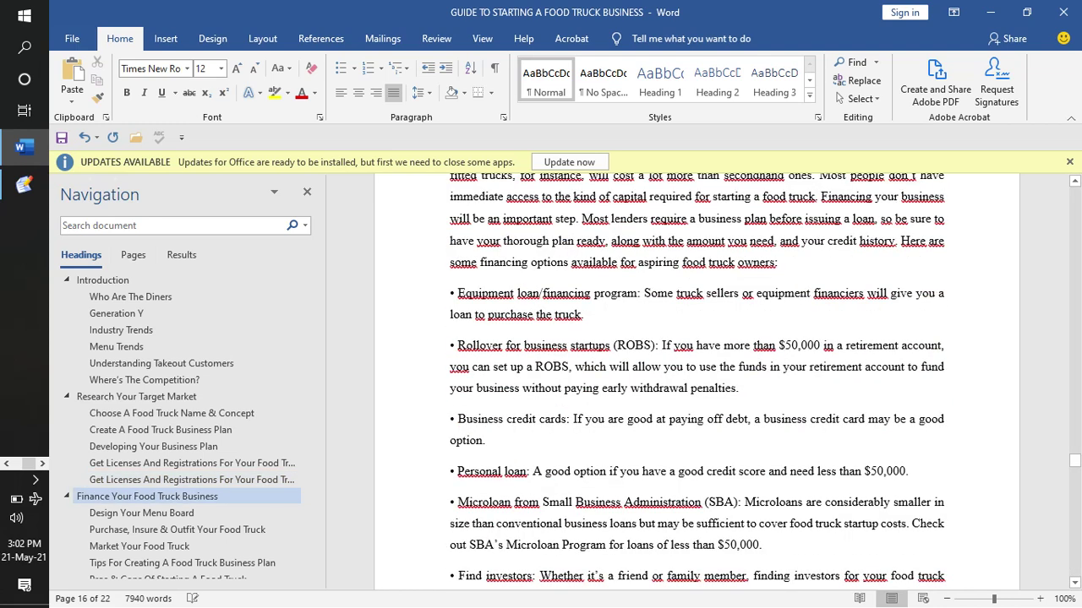
scroll(696, 380, "down", 5)
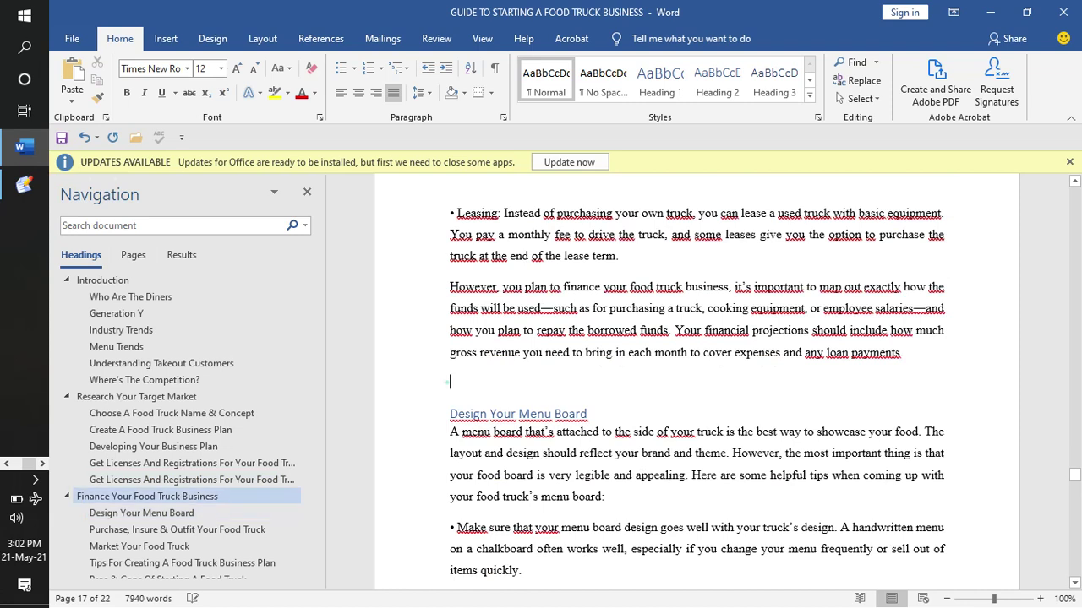
scroll(696, 380, "down", 1)
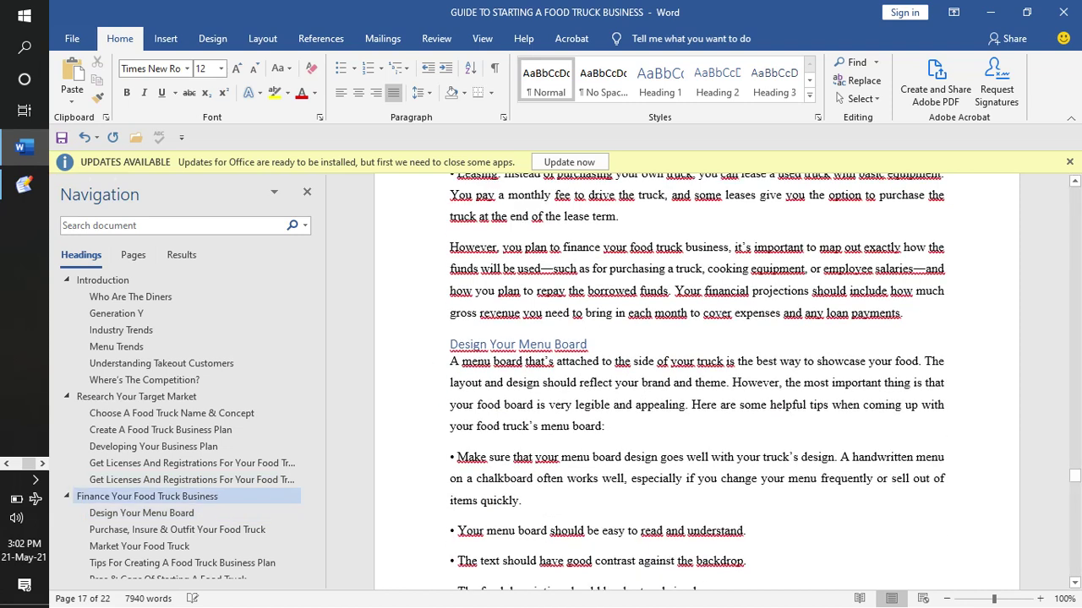
scroll(433, 235, "down", 8)
scroll(433, 234, "up", 2)
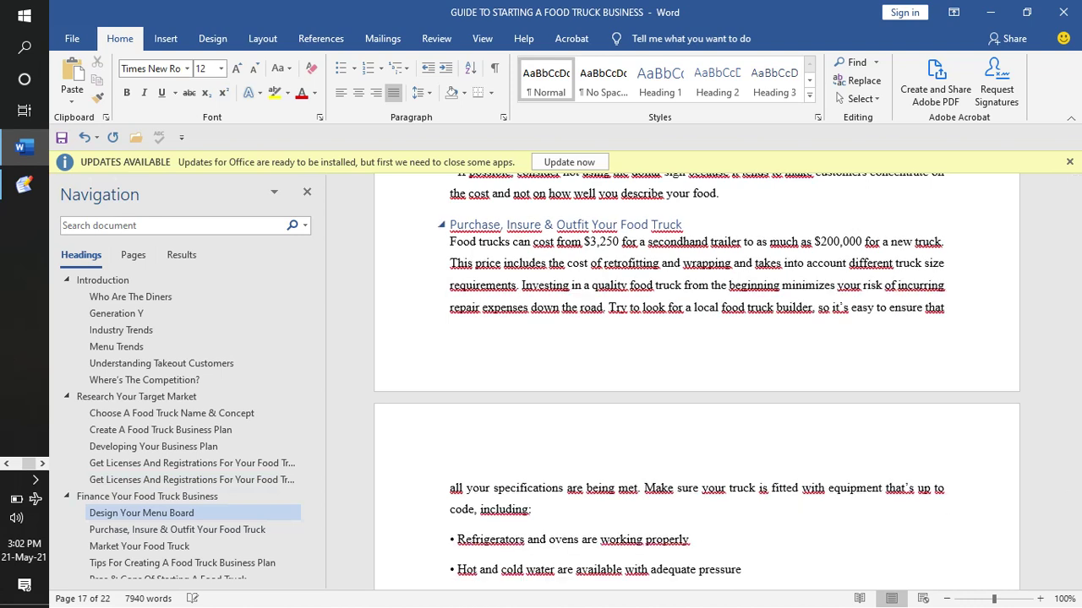
scroll(696, 380, "up", 2)
Delete the empty line above the Market Your Food Truck heading.
scroll(697, 380, "down", 8)
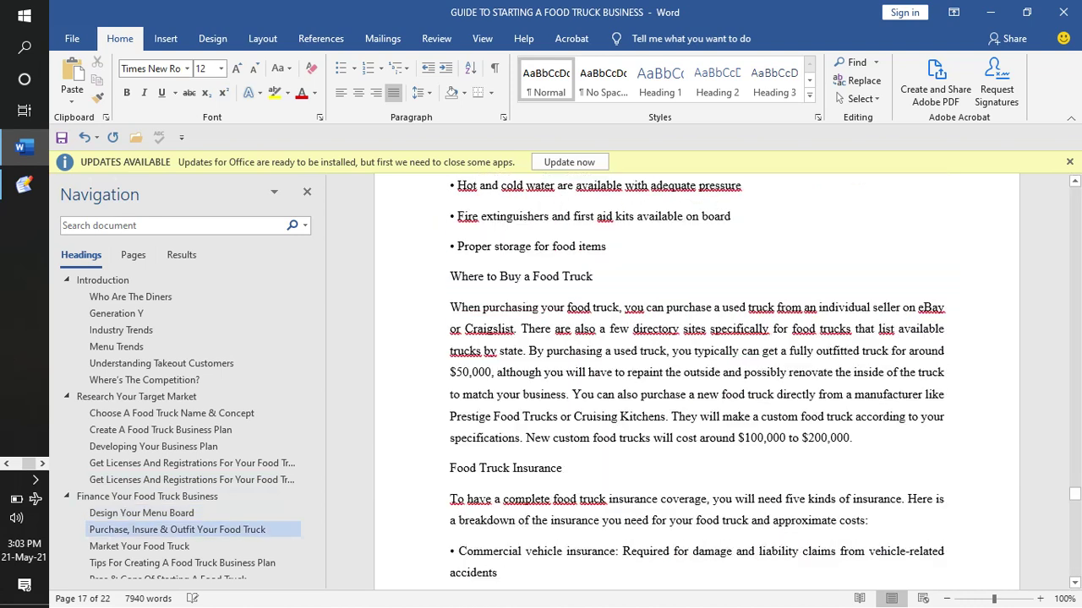
scroll(697, 380, "down", 8)
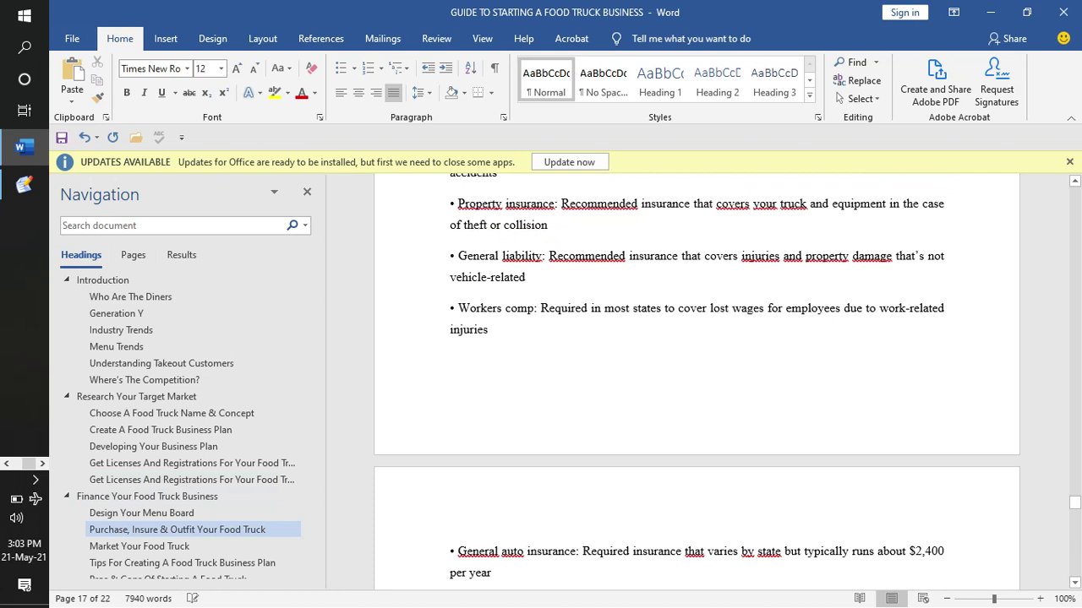
scroll(696, 380, "down", 2)
scroll(444, 214, "down", 4)
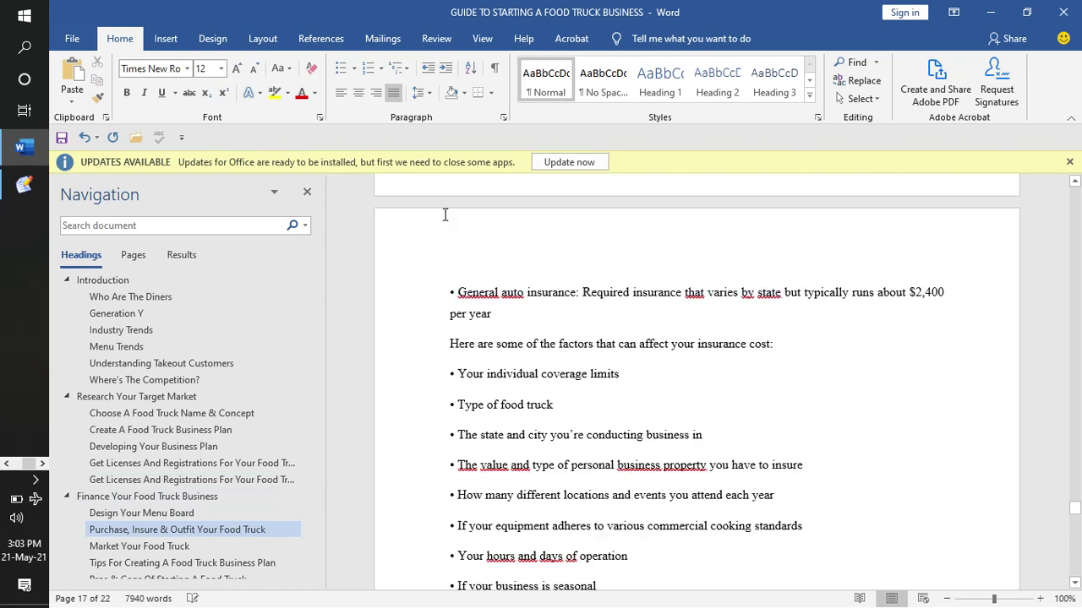
scroll(445, 214, "down", 15)
left_click(445, 338)
key("BackSpace")
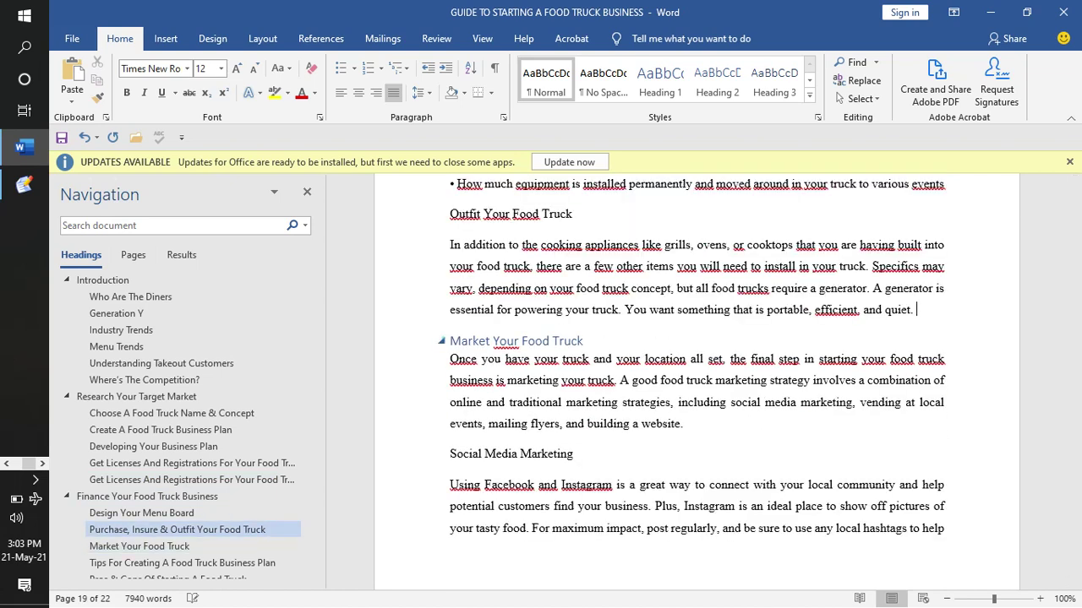
Delete the empty lines above the Tips For Creating A Food Truck Business Plan and Pros & Cons Of Starting A Food Truck headings, and save.
scroll(696, 381, "down", 6)
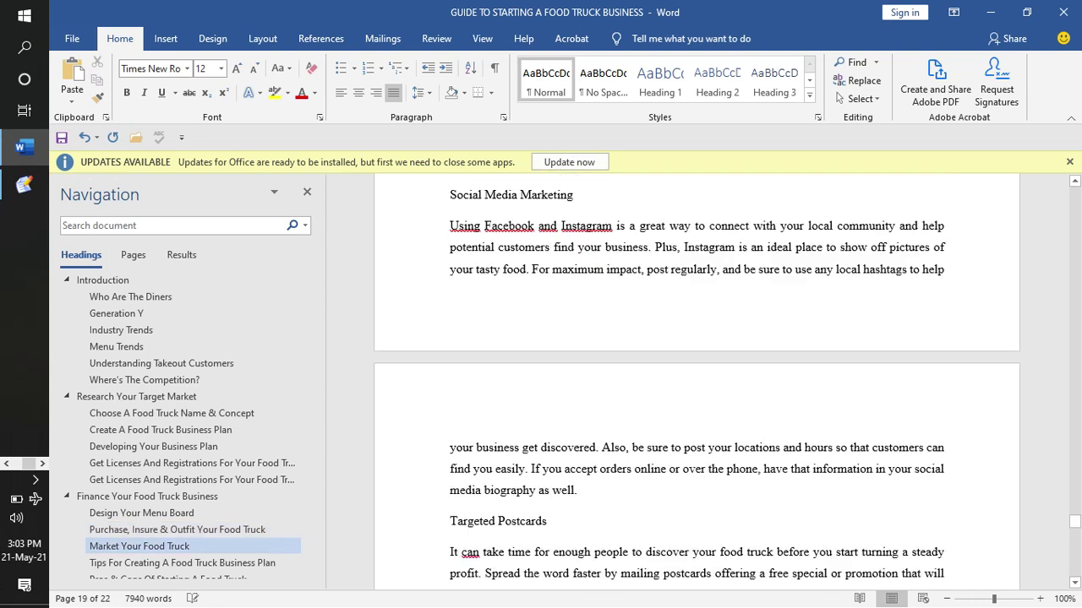
scroll(513, 345, "down", 10)
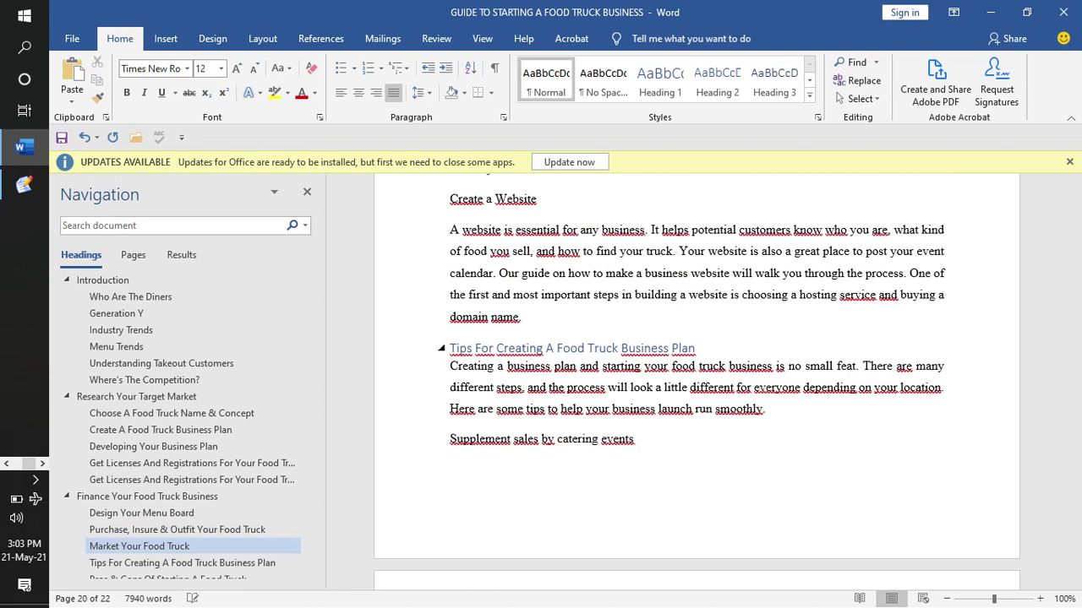
scroll(441, 256, "down", 10)
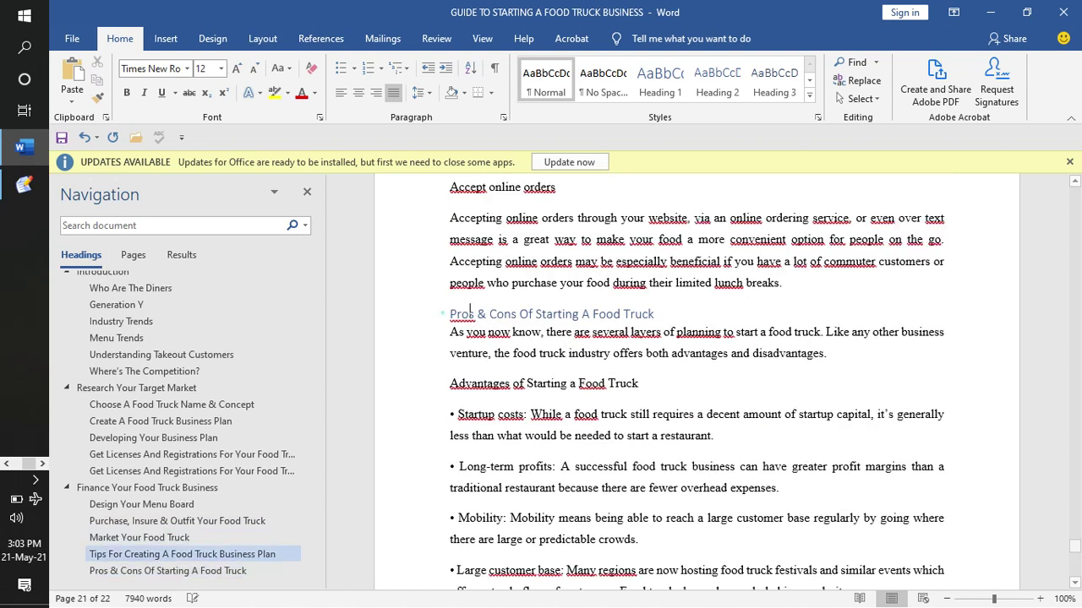
scroll(443, 314, "down", 6)
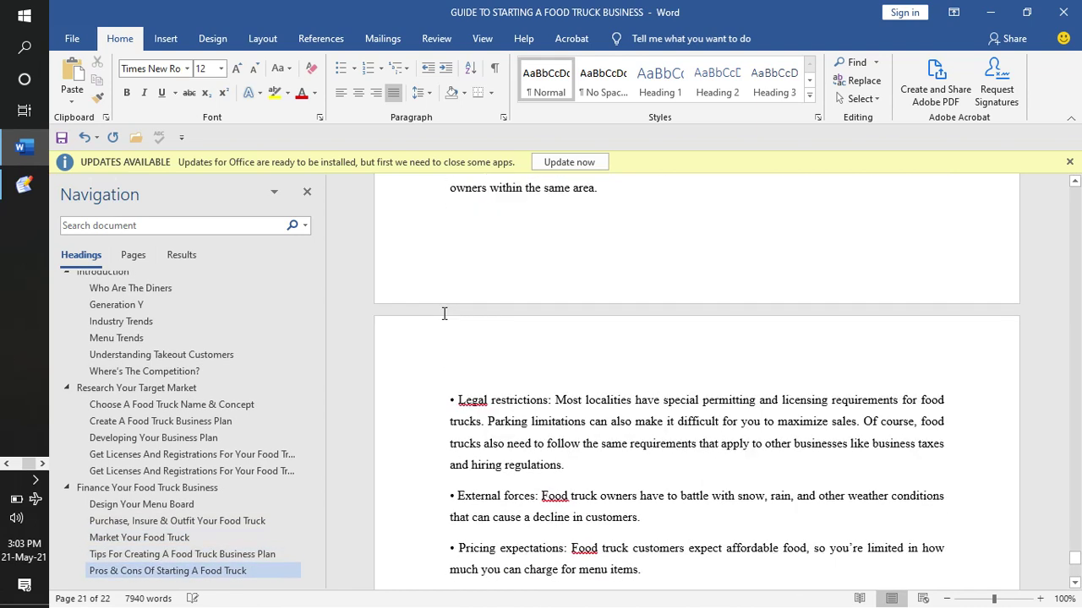
scroll(443, 314, "down", 7)
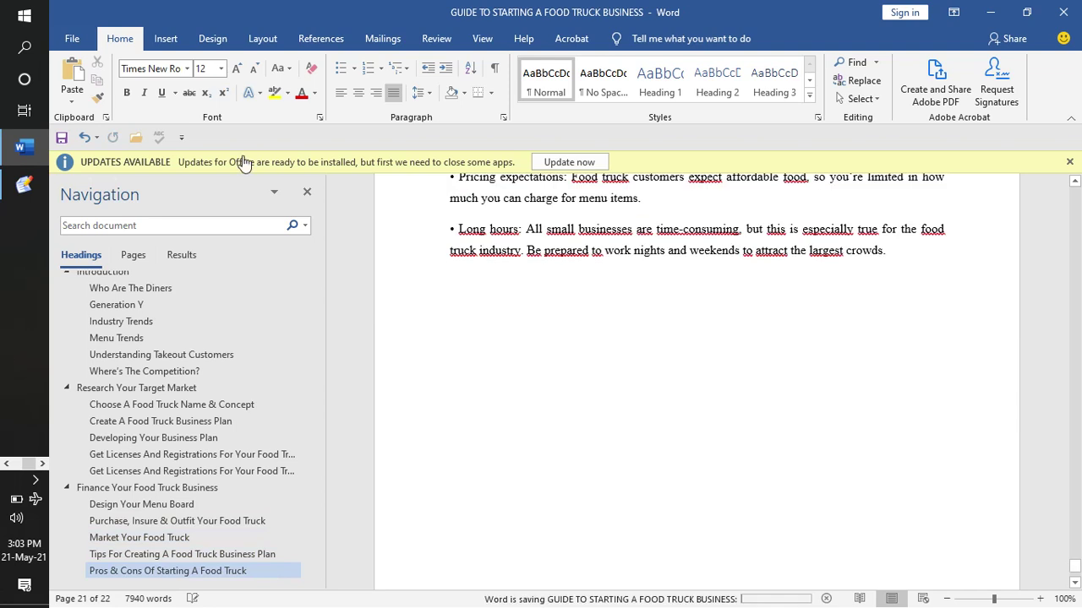
Set the whole document's custom paper width to 6 inches.
left_click(263, 39)
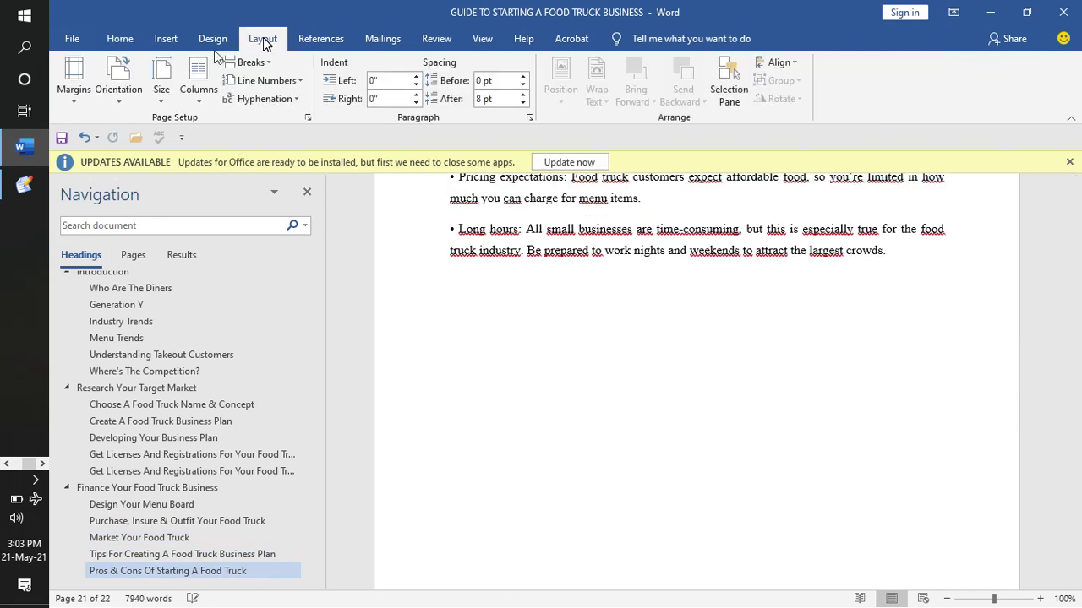
left_click(164, 93)
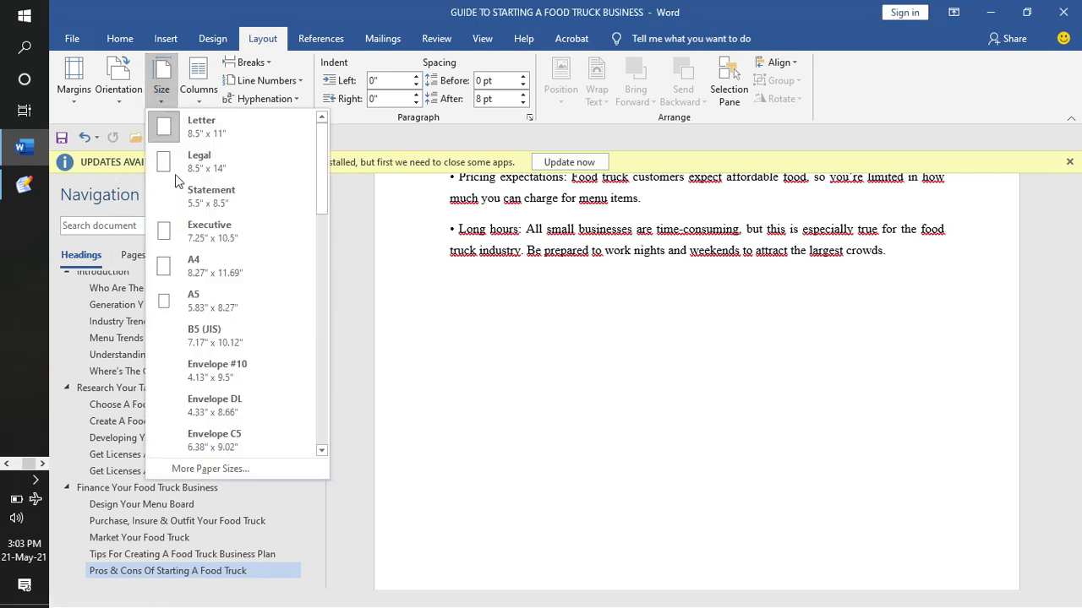
left_click(195, 467)
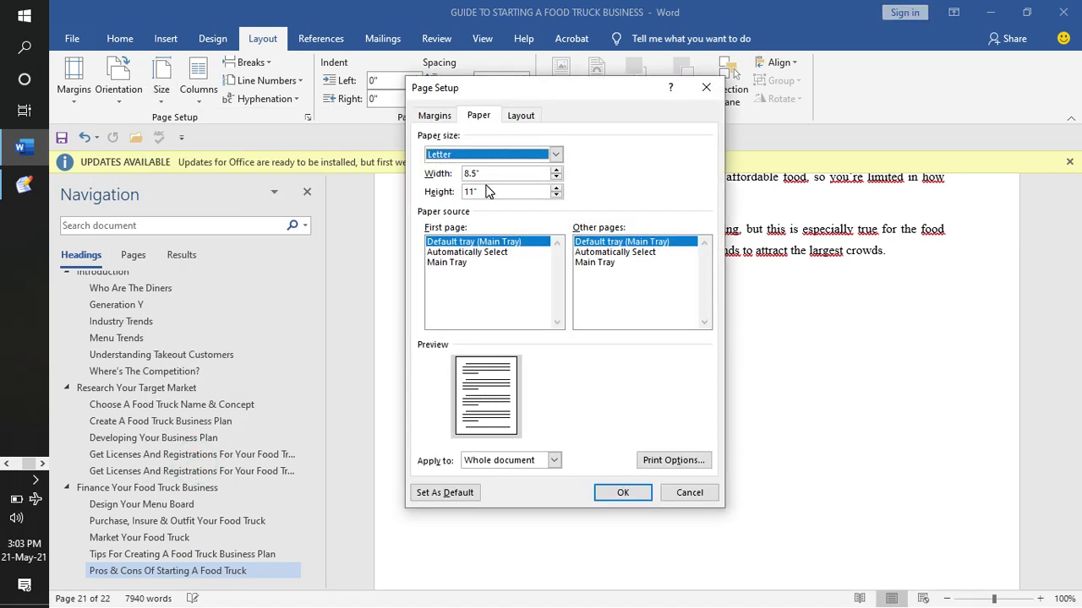
left_click(488, 173)
key("BackSpace")
key("BackSpace")
key("BackSpace")
key("BackSpace")
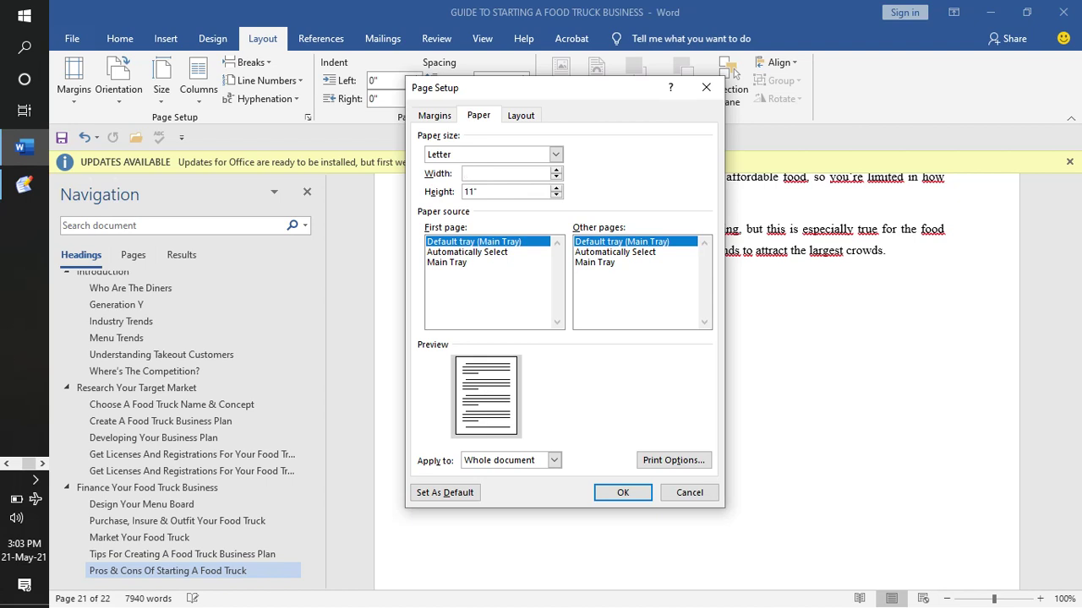
type("6")
Set the custom paper height to 9 inches.
left_click(484, 192)
key("BackSpace")
key("BackSpace")
key("BackSpace")
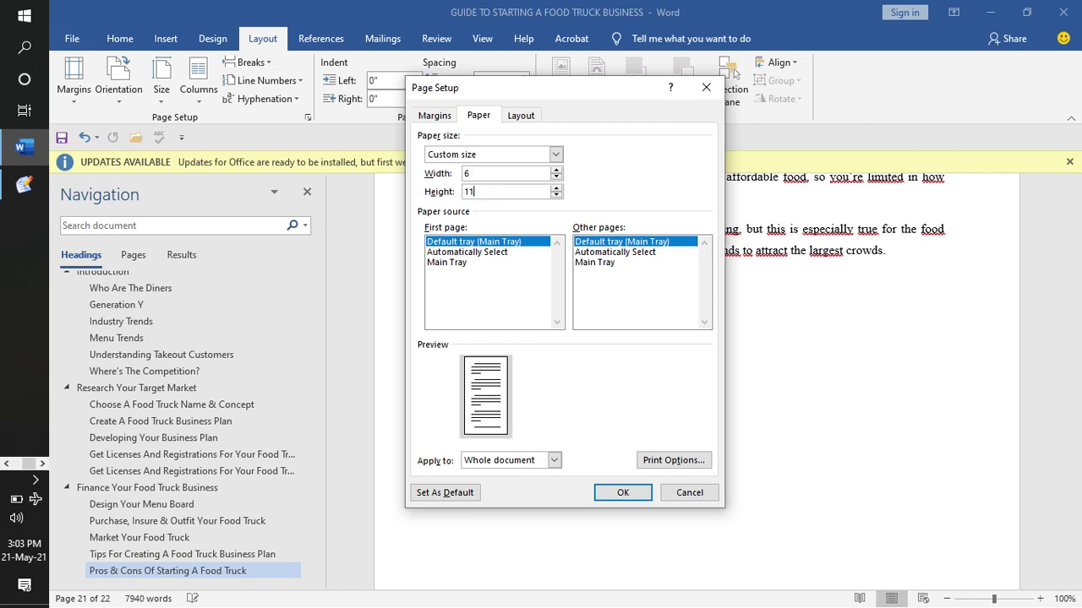
type("9")
Set the gutter margin to 0.4 inches and apply the page setup to the whole document.
left_click(436, 119)
left_click(490, 190)
key("BackSpace")
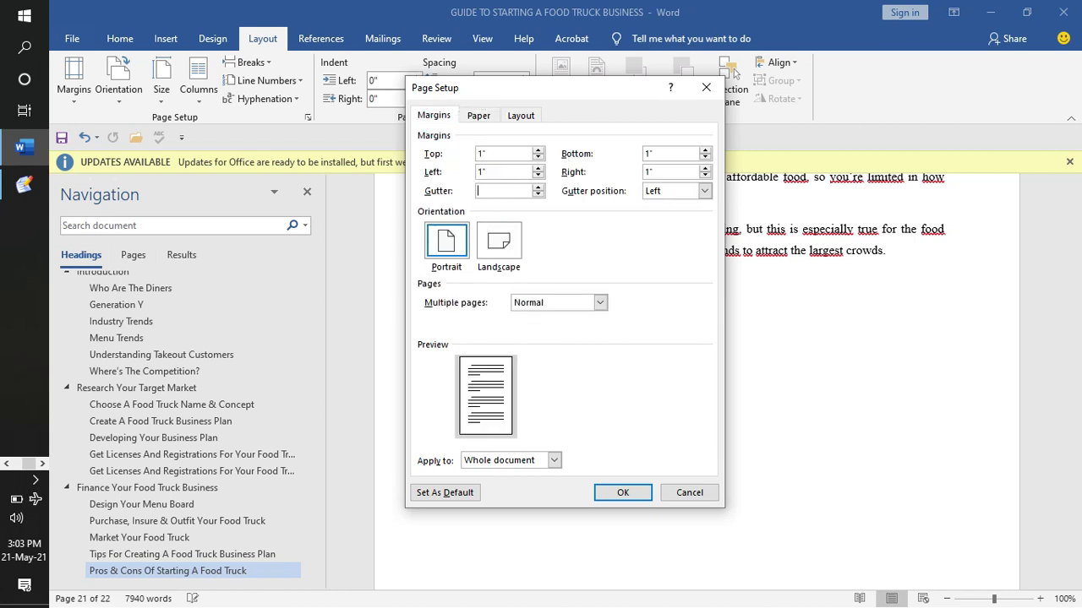
type(".4")
left_click(625, 493)
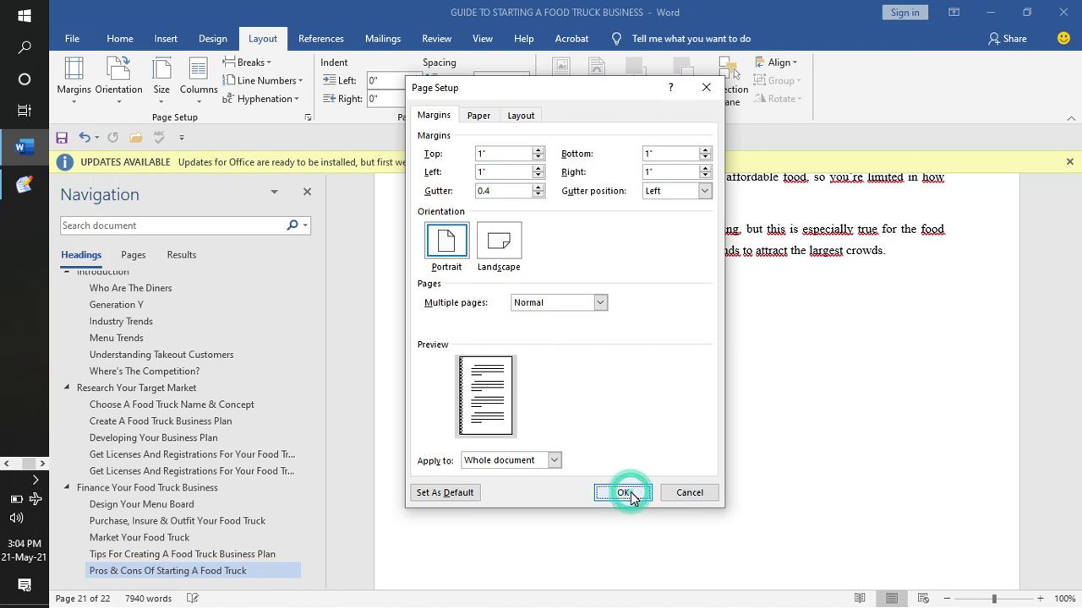
left_click(626, 493)
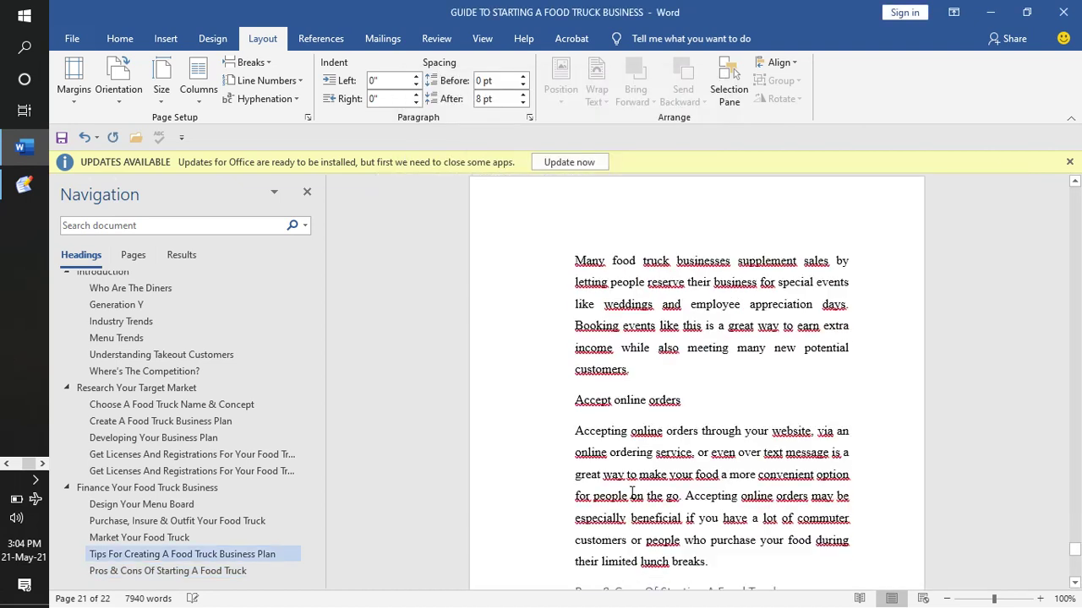
Insert a page break before the Introduction heading to create a blank page at the start of the document.
scroll(189, 310, "up", 1)
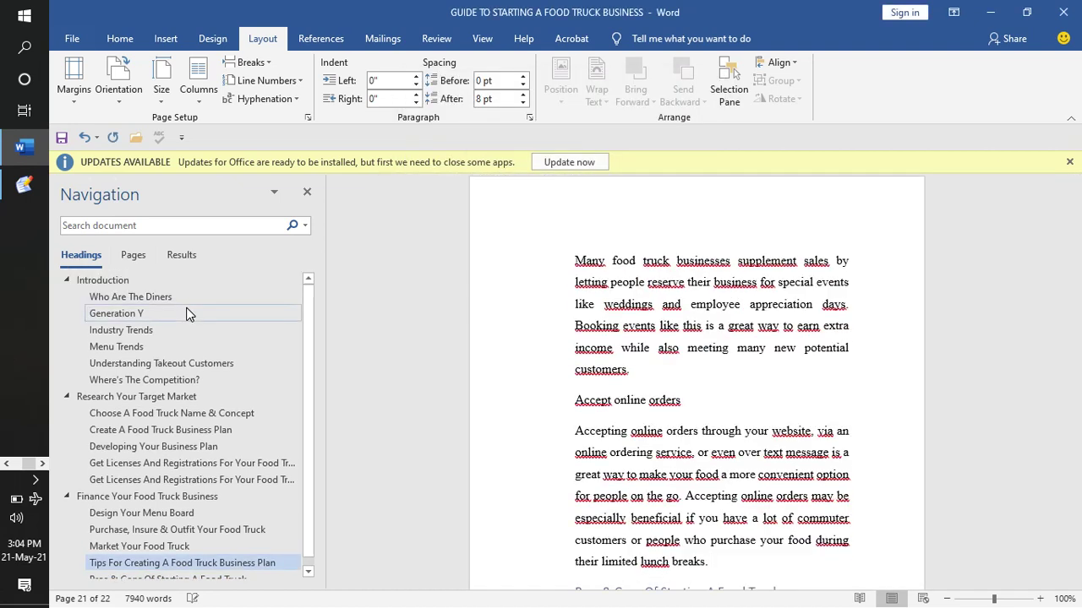
left_click(106, 280)
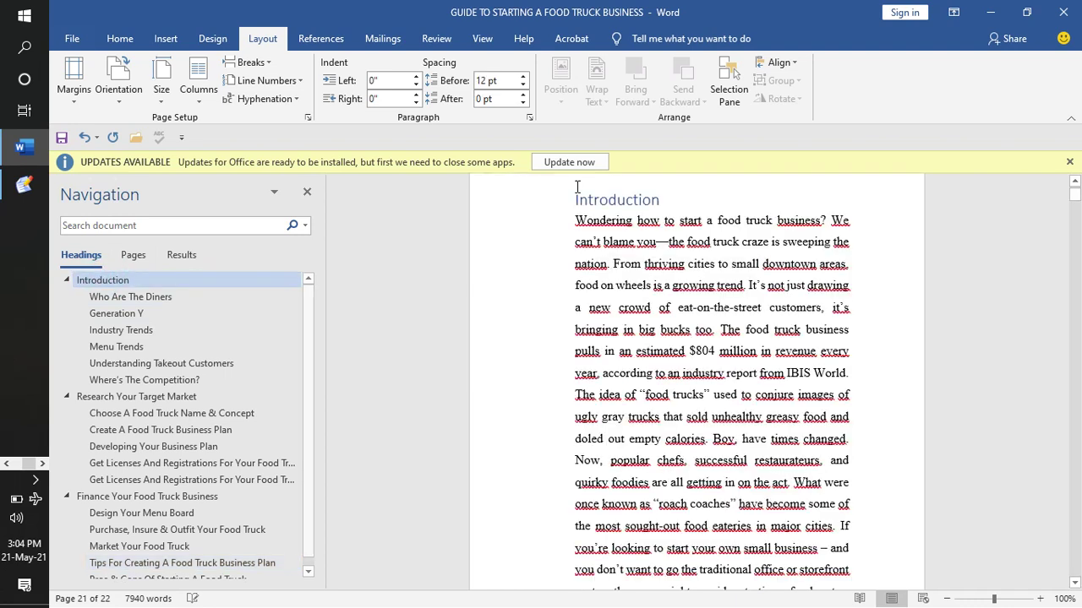
key("ctrl+Return")
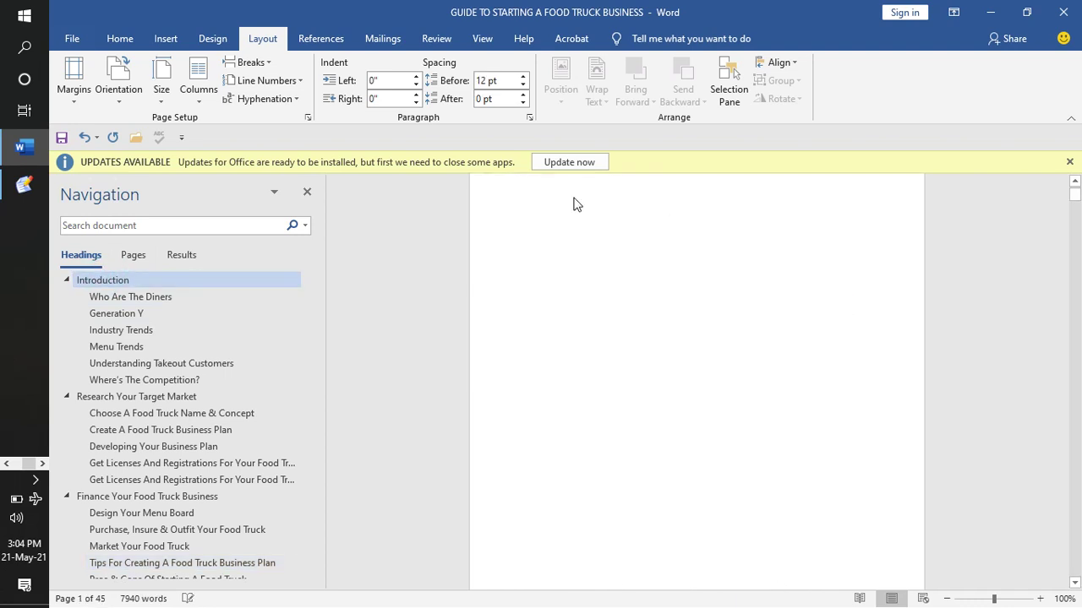
Insert the Automatic Table 1 table of contents on the blank first page and save the document.
scroll(573, 198, "up", 3)
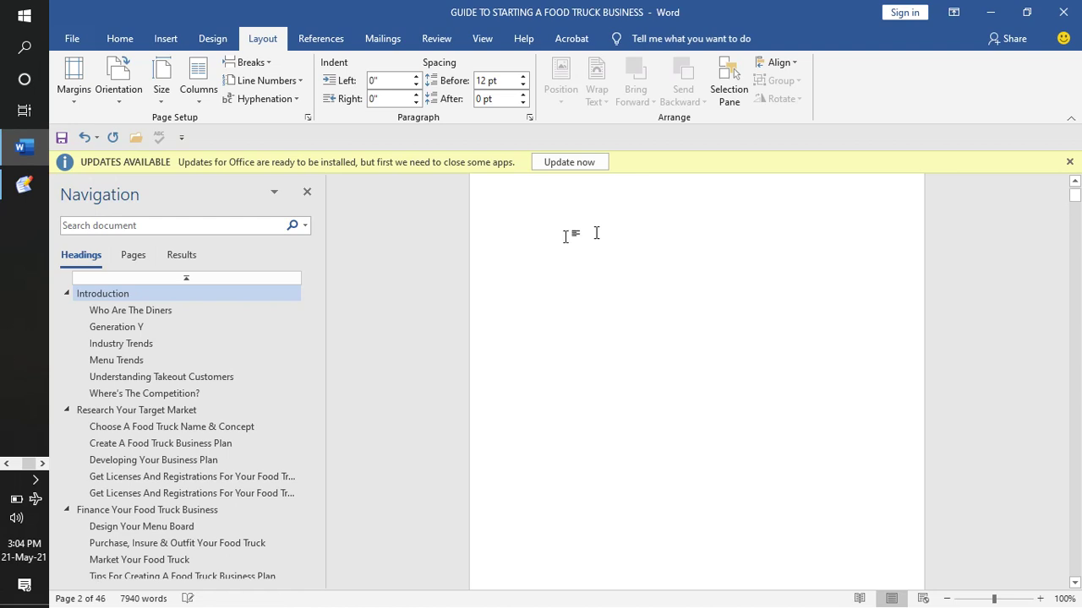
left_click(572, 218)
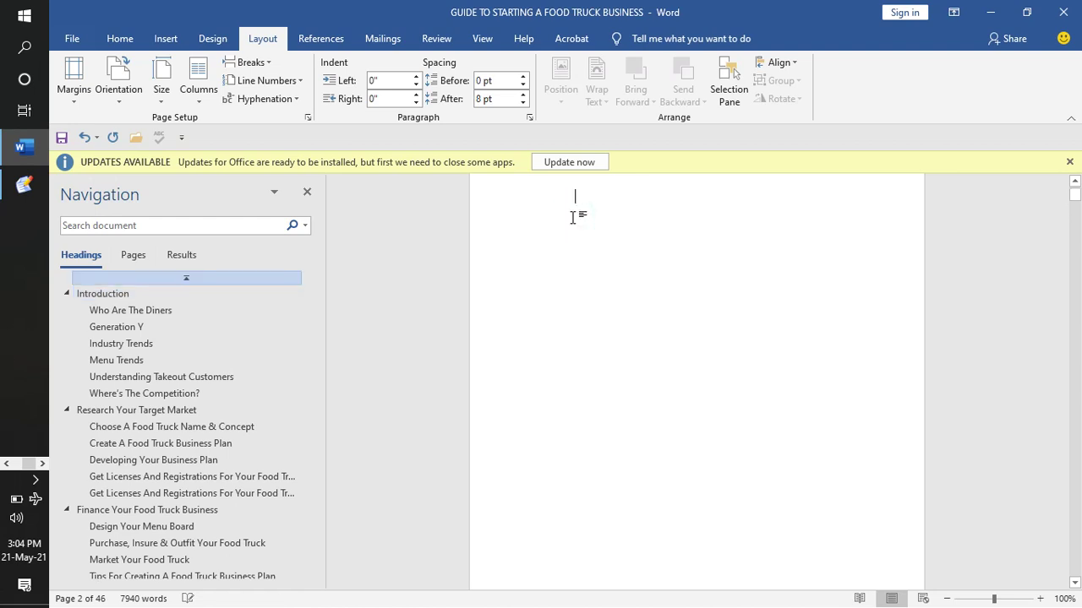
scroll(572, 218, "up", 1)
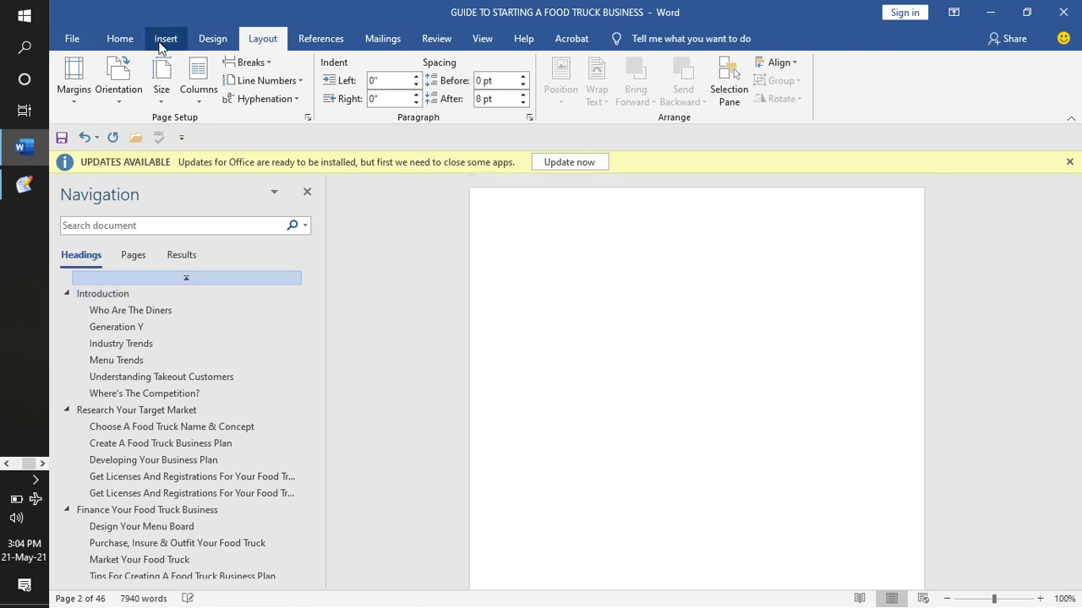
left_click(314, 43)
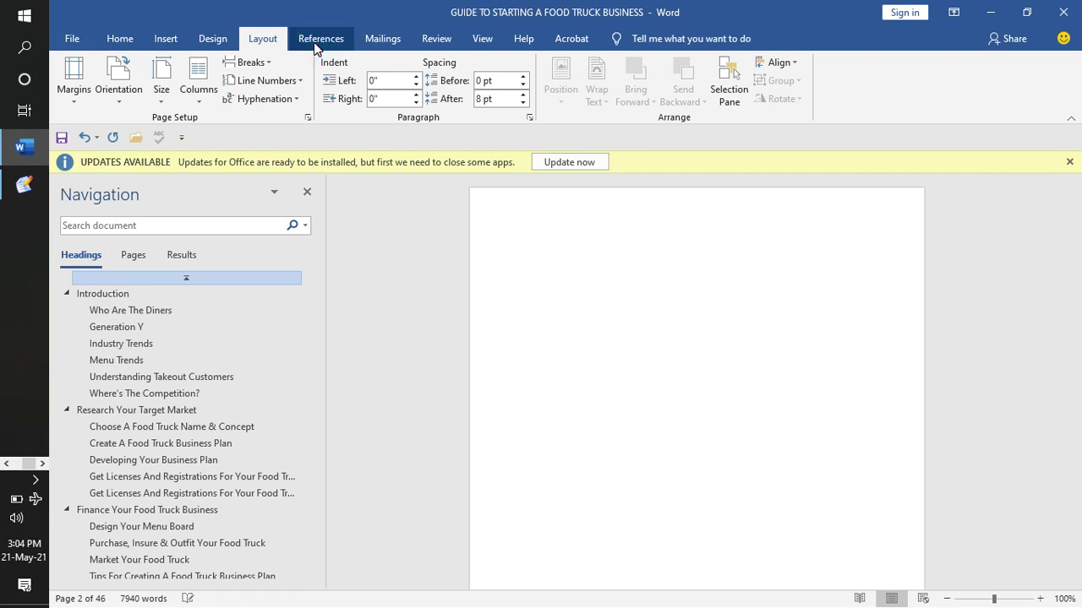
left_click(316, 44)
left_click(79, 80)
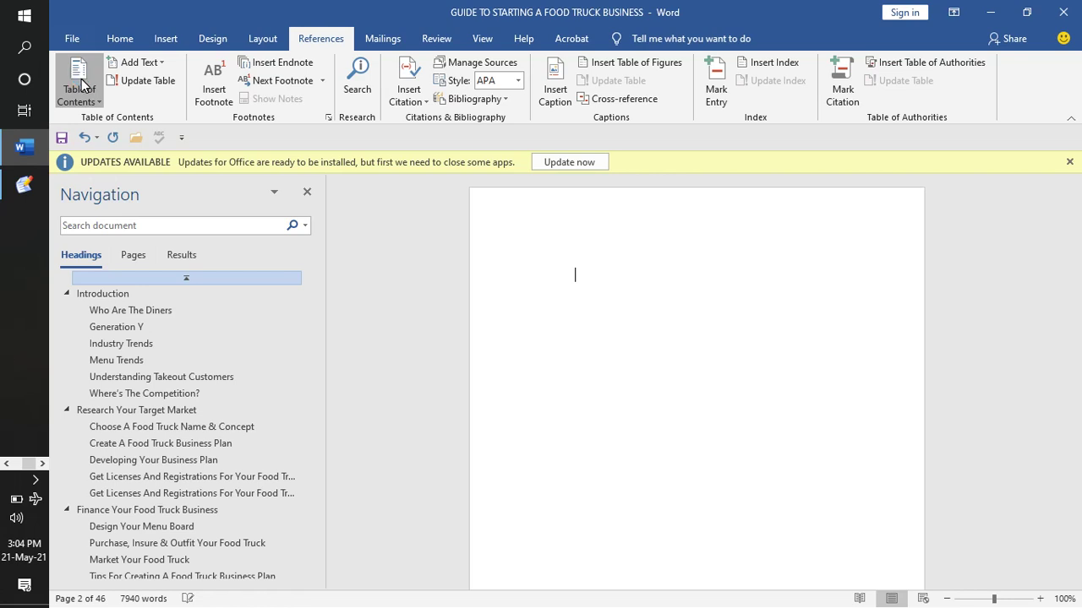
left_click(82, 84)
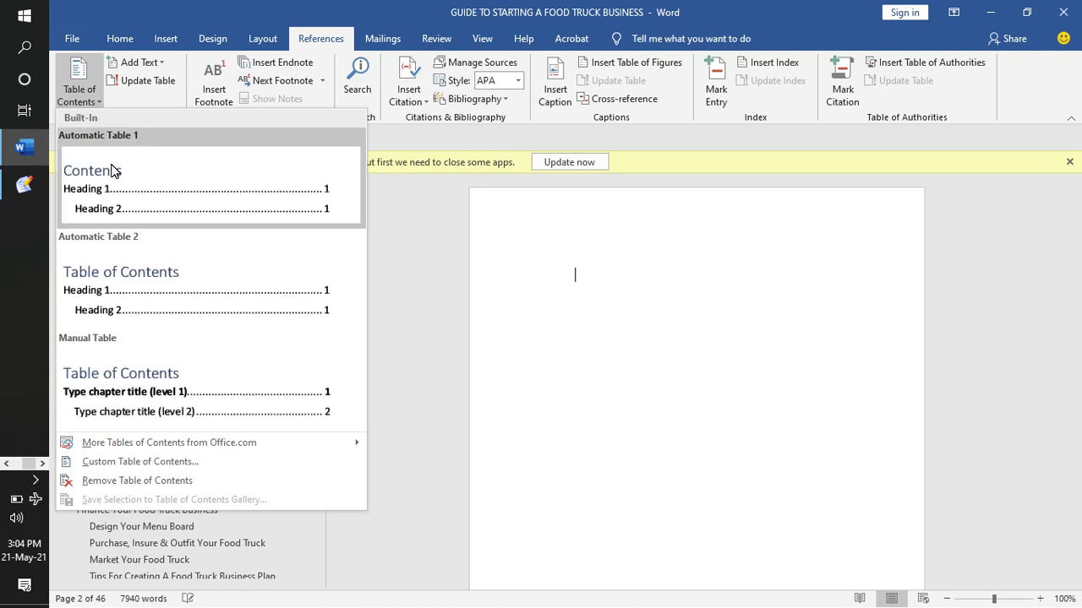
left_click(114, 171)
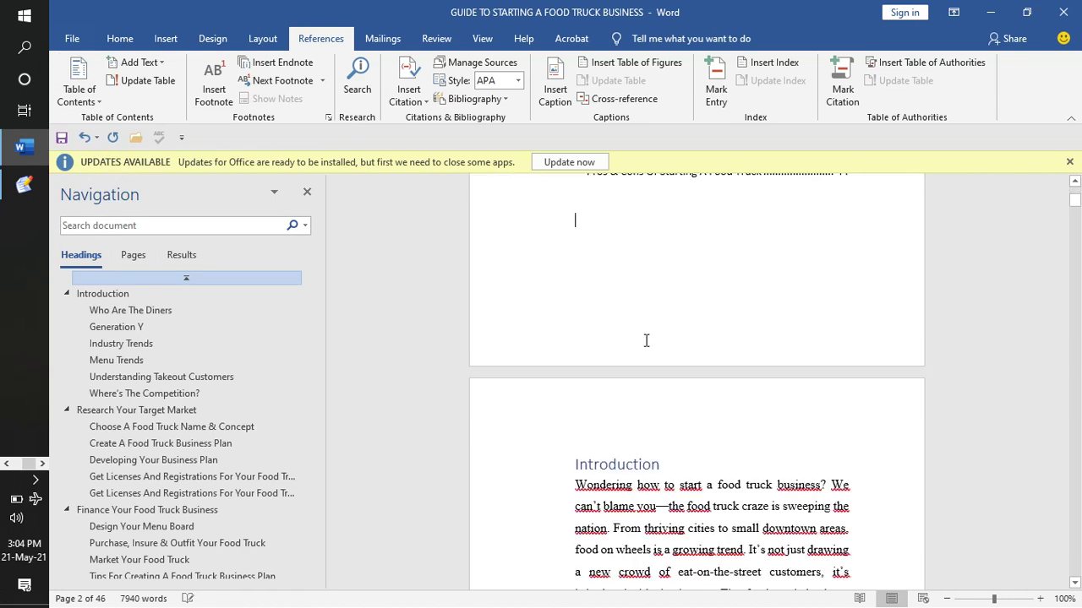
key("ctrl+s")
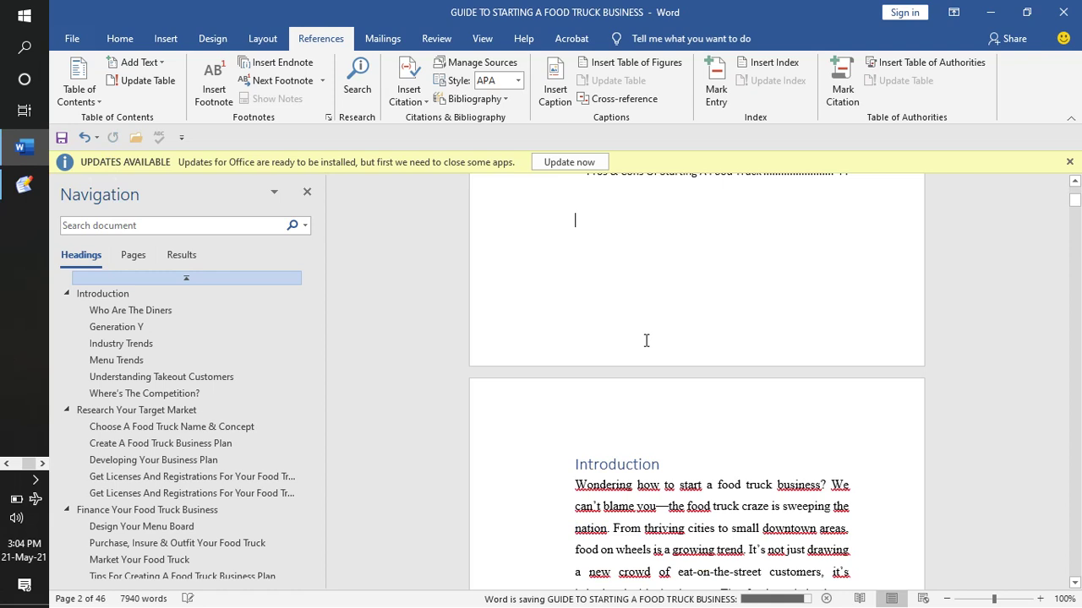
Review the table of contents entries and the layout of the resized pages that follow.
scroll(646, 341, "up", 10)
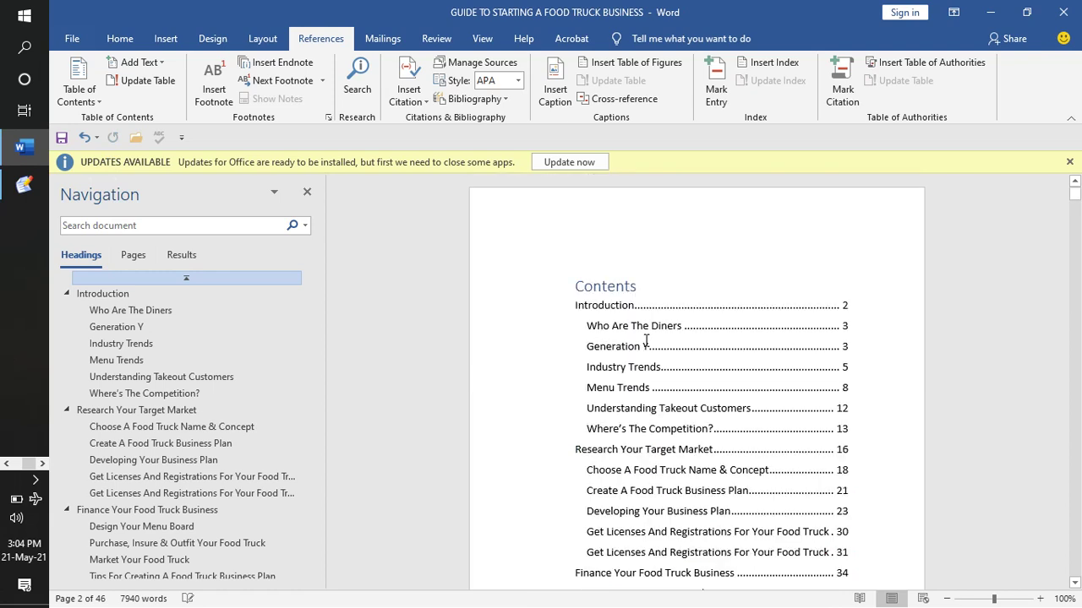
scroll(646, 340, "down", 8)
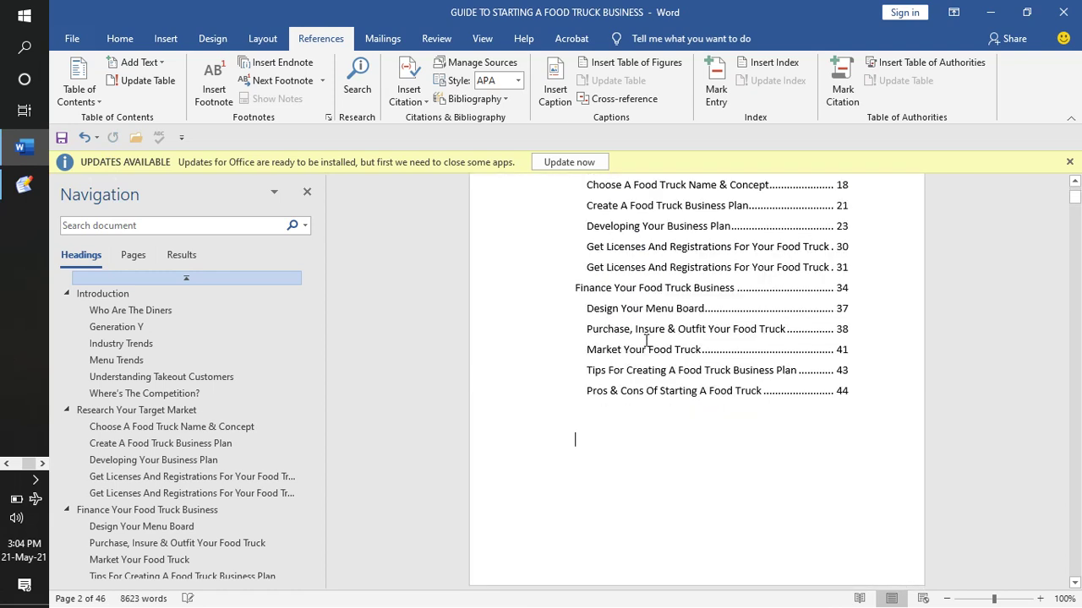
scroll(646, 340, "down", 6)
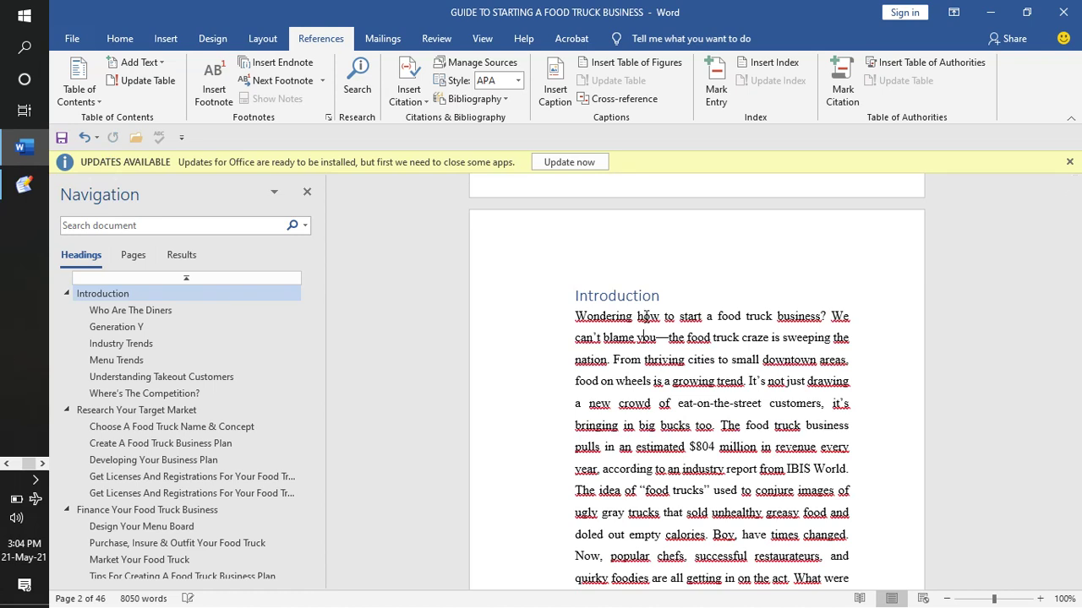
scroll(646, 316, "down", 10)
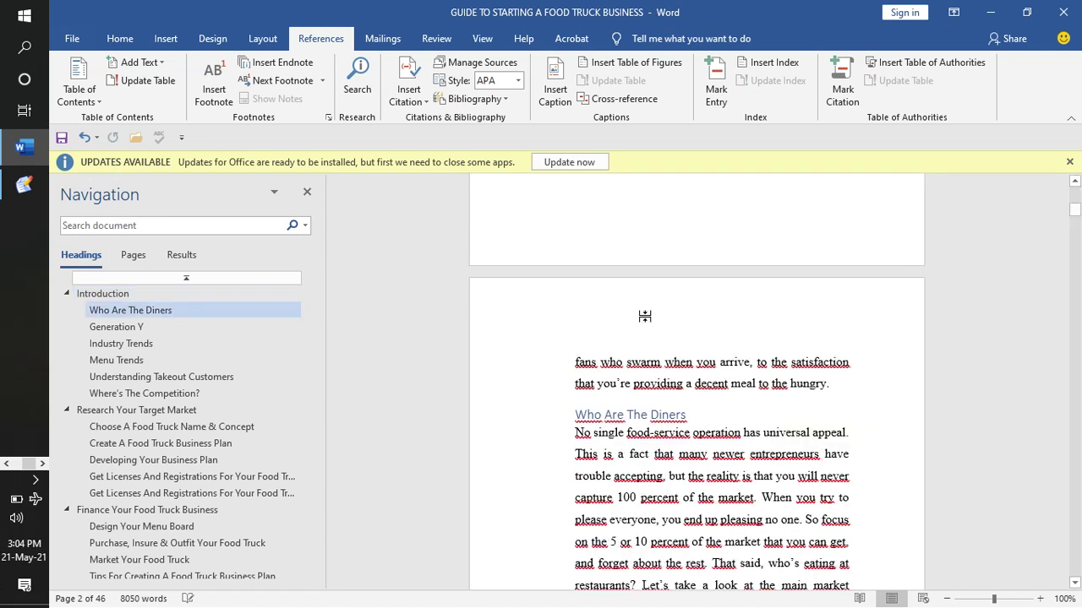
scroll(644, 317, "down", 10)
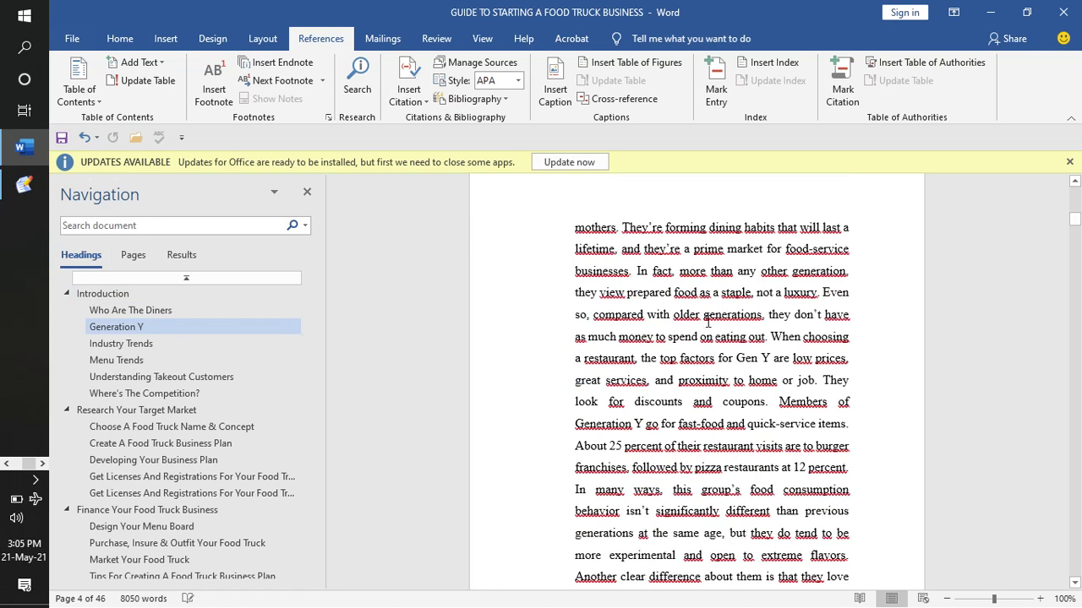
left_click(6, 463)
left_click(25, 408)
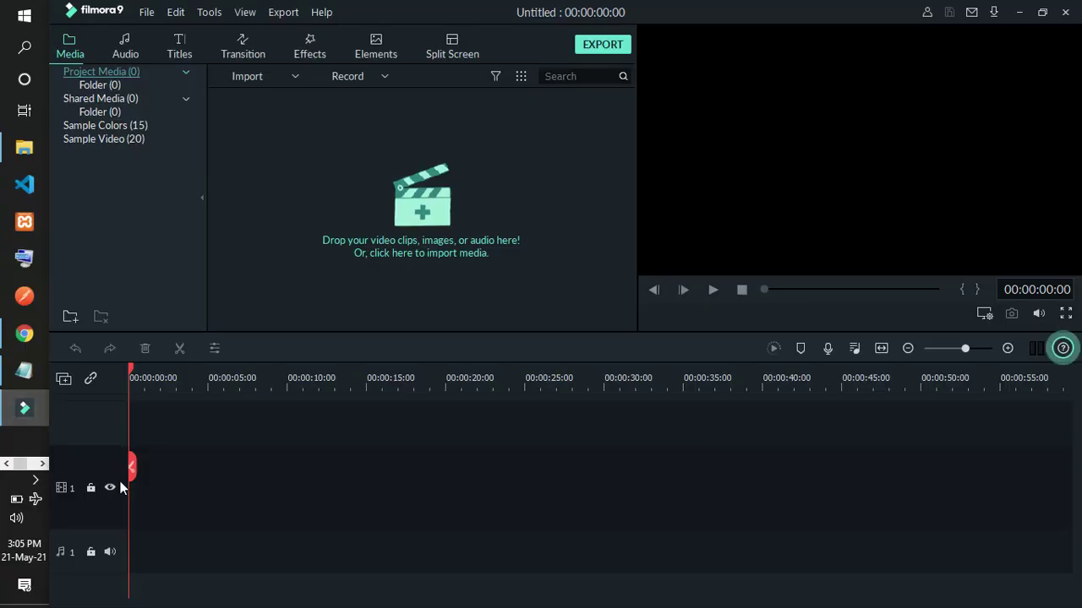
left_click(31, 500)
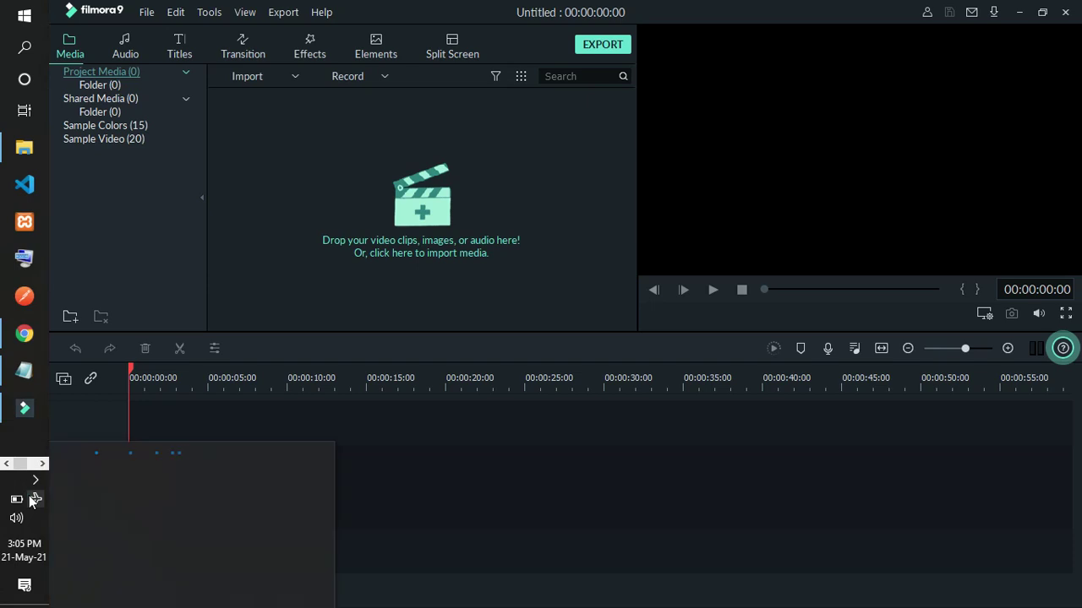
left_click(36, 479)
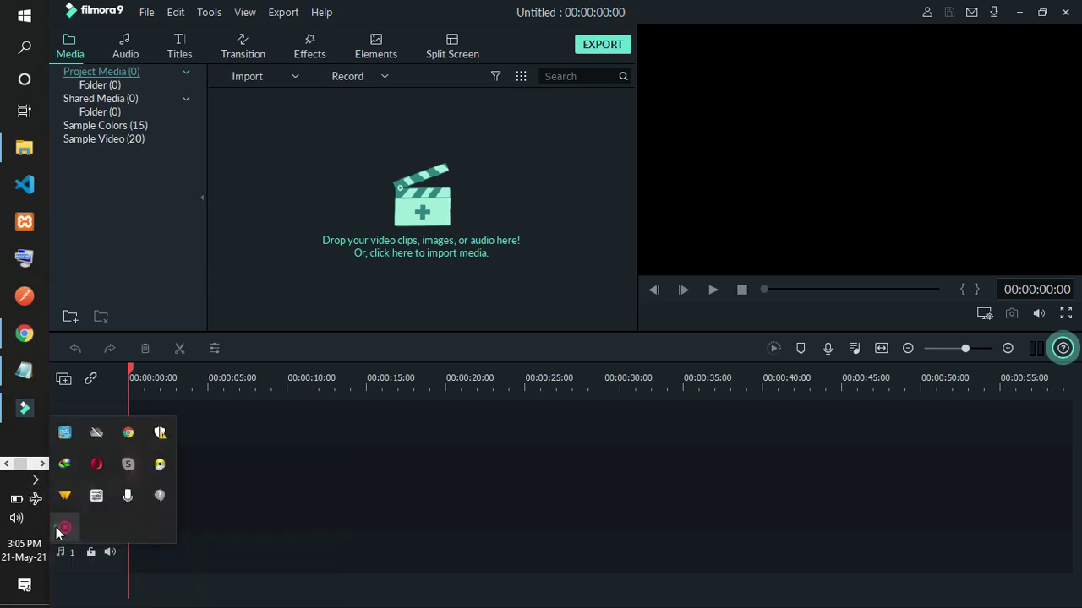
right_click(61, 529)
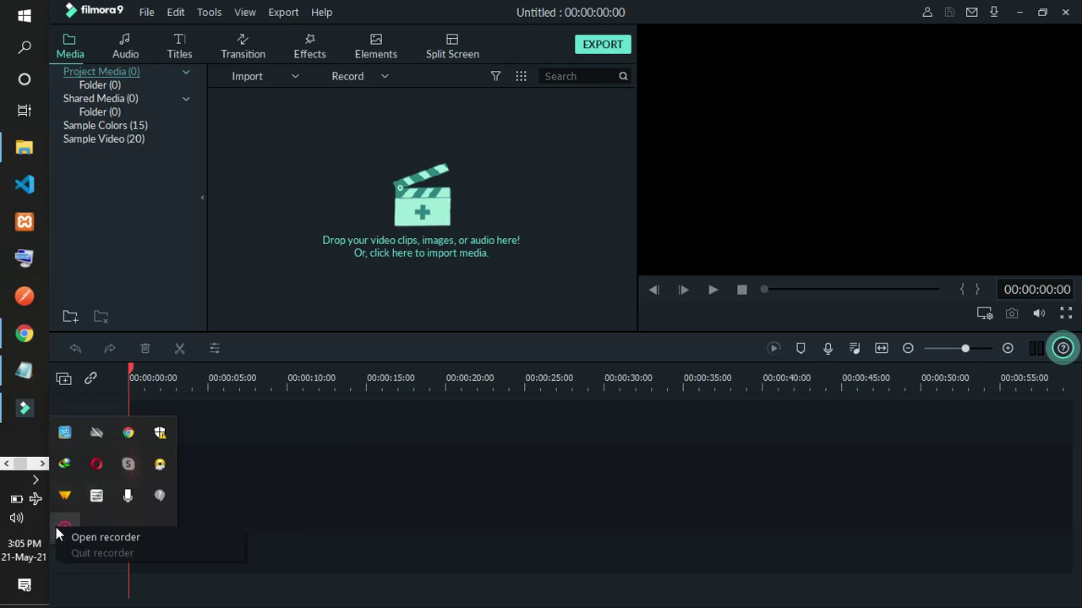